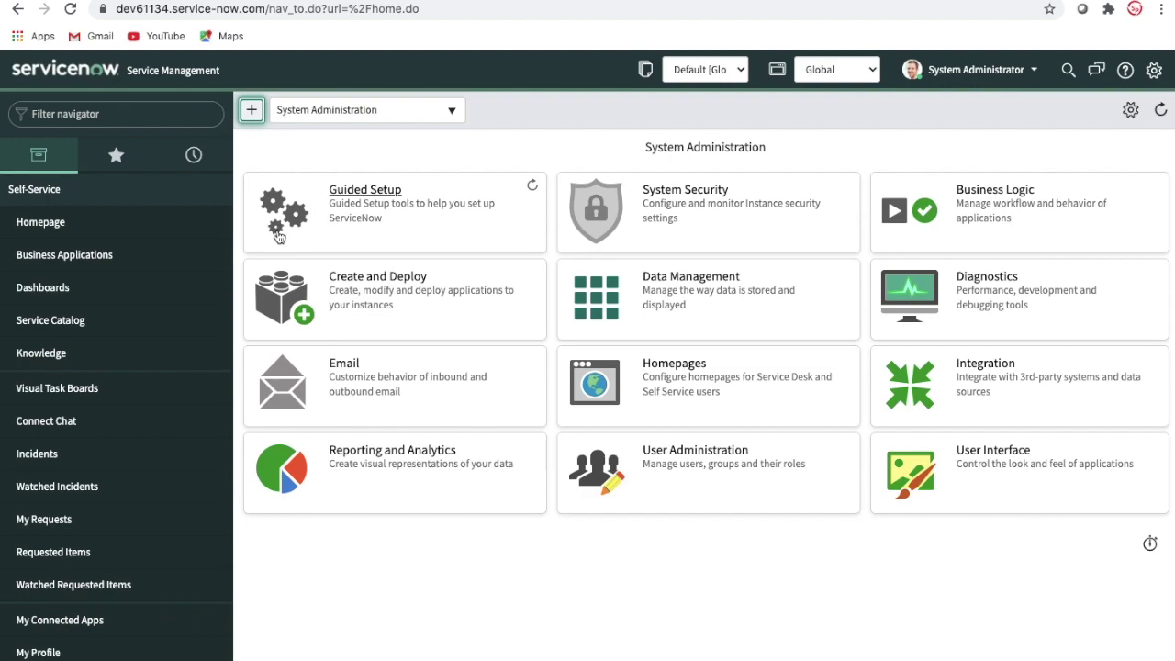
# Open a new incident record and try to submit it with the mandatory fields left empty.
pyautogui.click(108, 115)
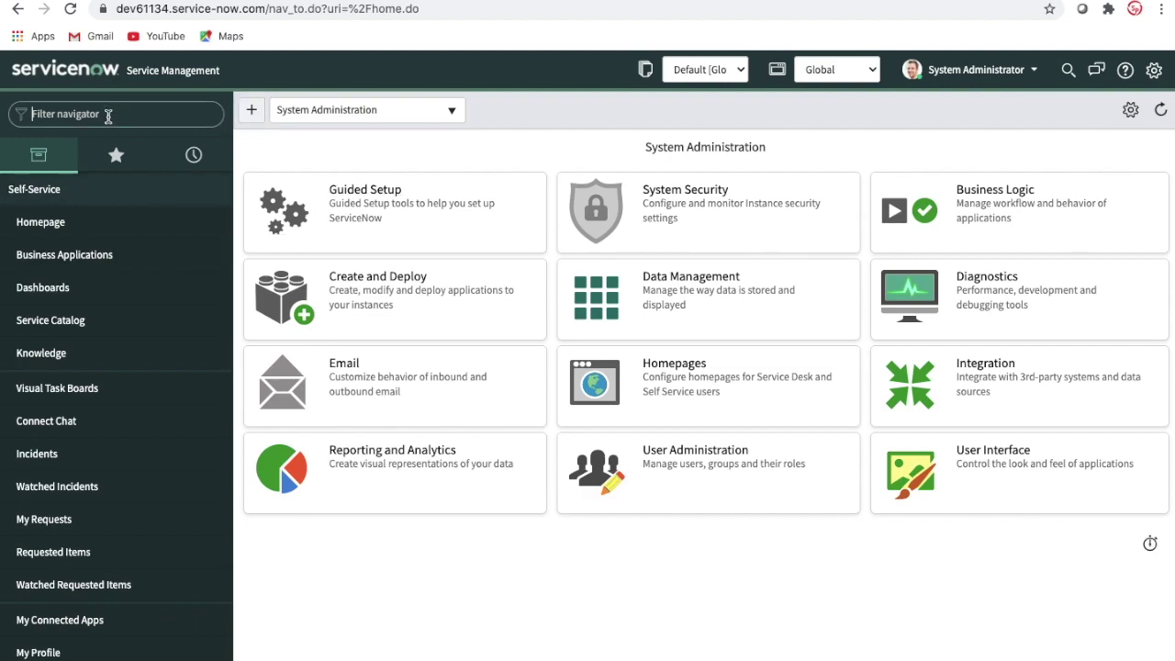
pyautogui.write('incident')
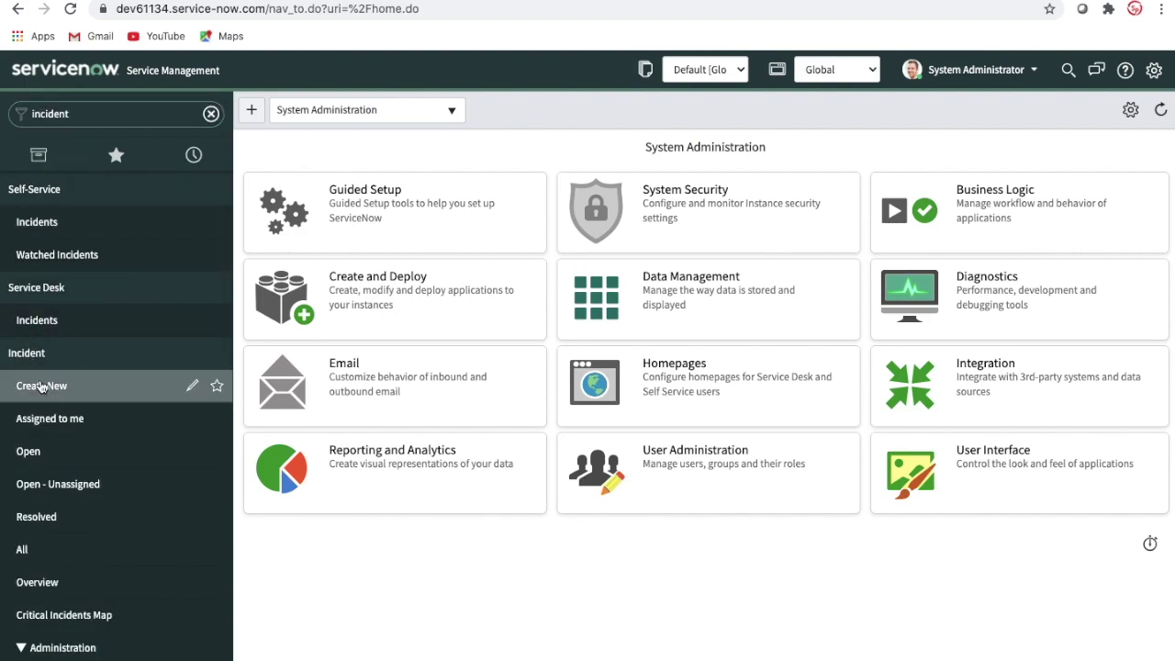
pyautogui.click(42, 387)
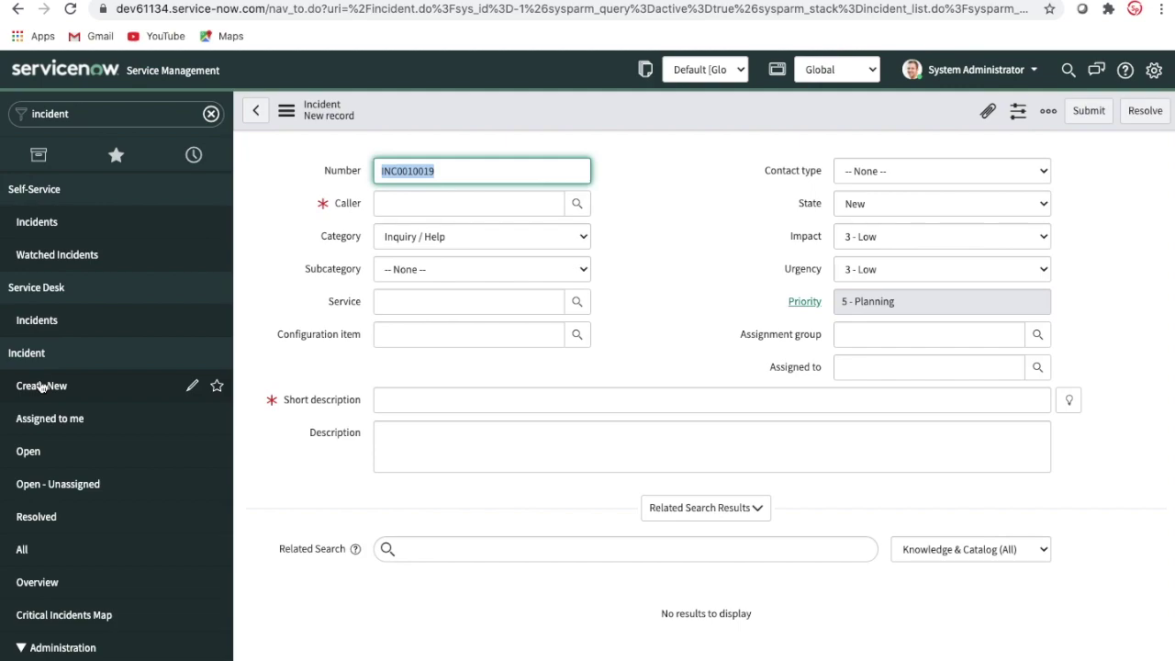
pyautogui.click(1080, 125)
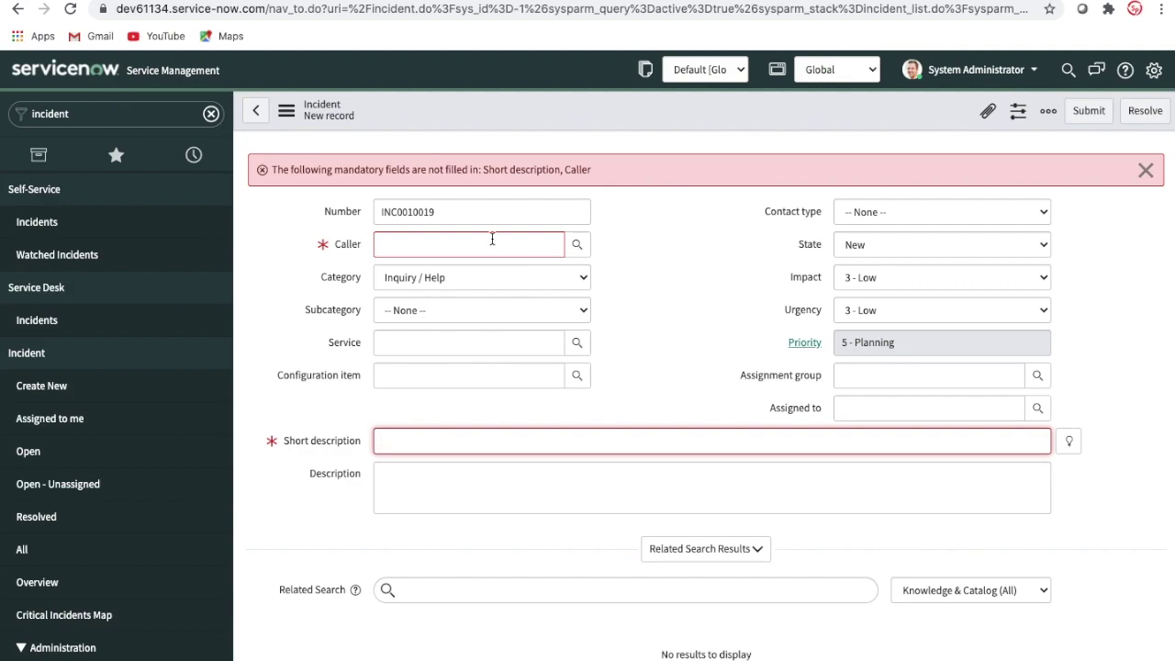
# Choose the first listed user as the caller, enter "test" as the short description, and submit the incident.
pyautogui.click(577, 244)
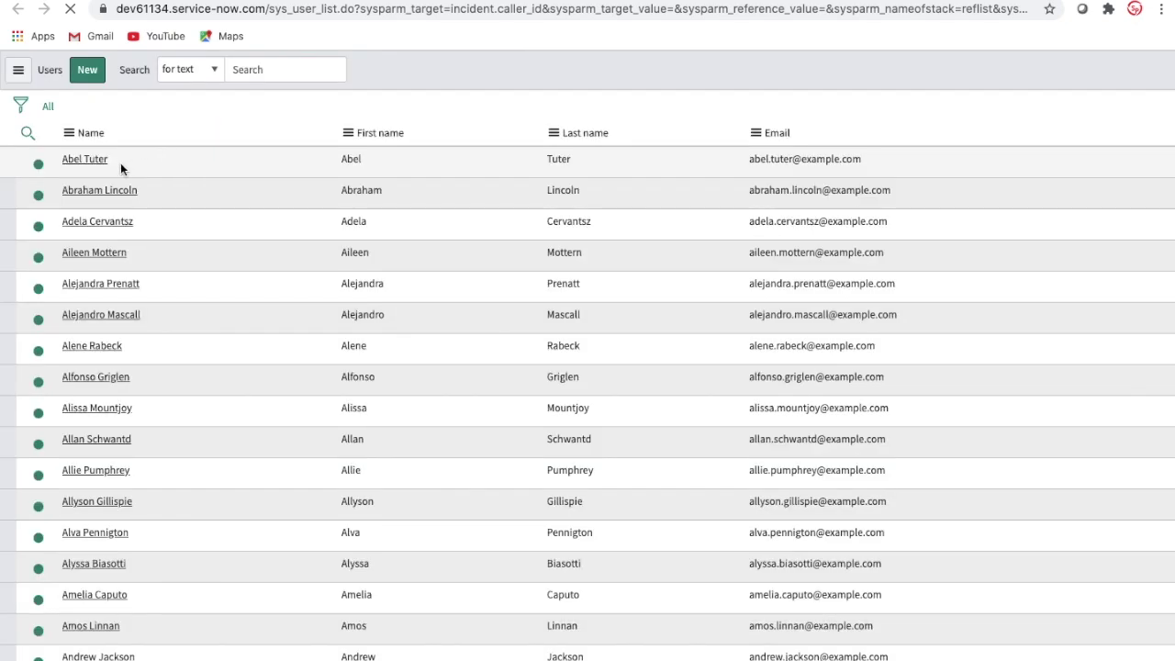
pyautogui.click(84, 162)
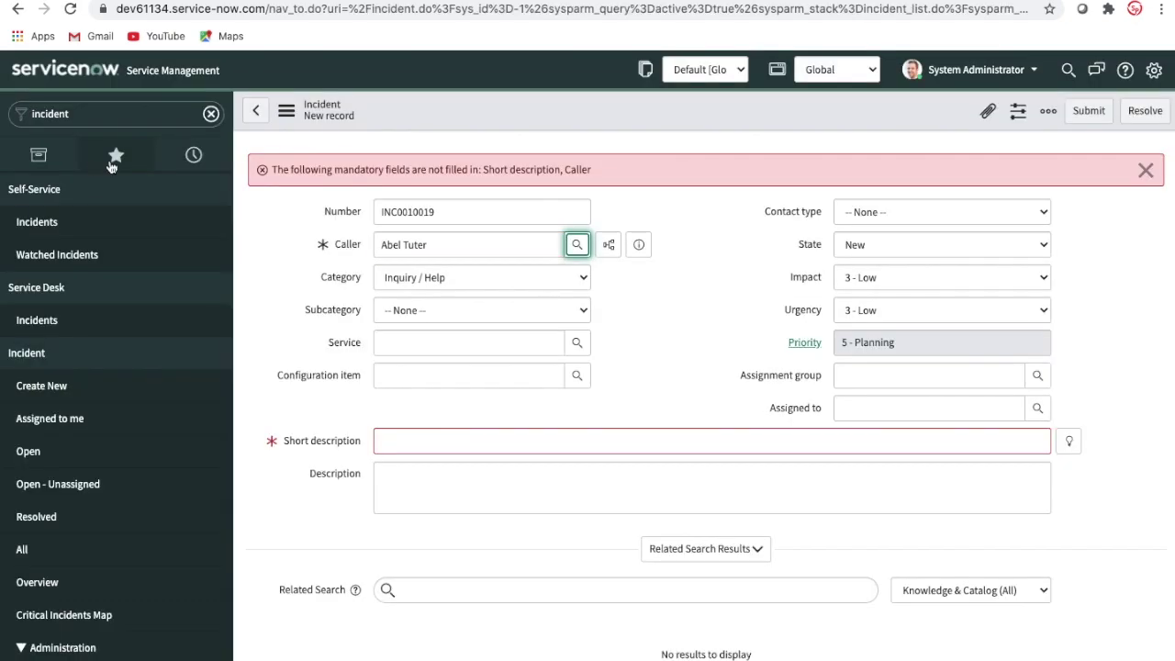
pyautogui.click(562, 436)
pyautogui.write('test')
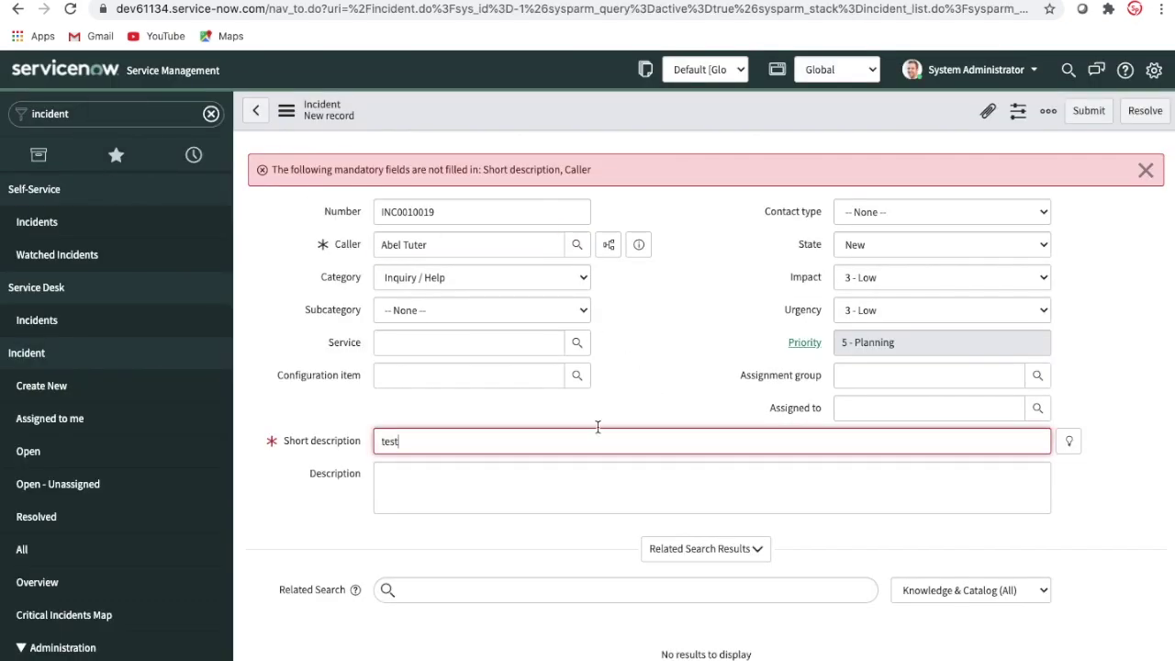
pyautogui.click(1081, 119)
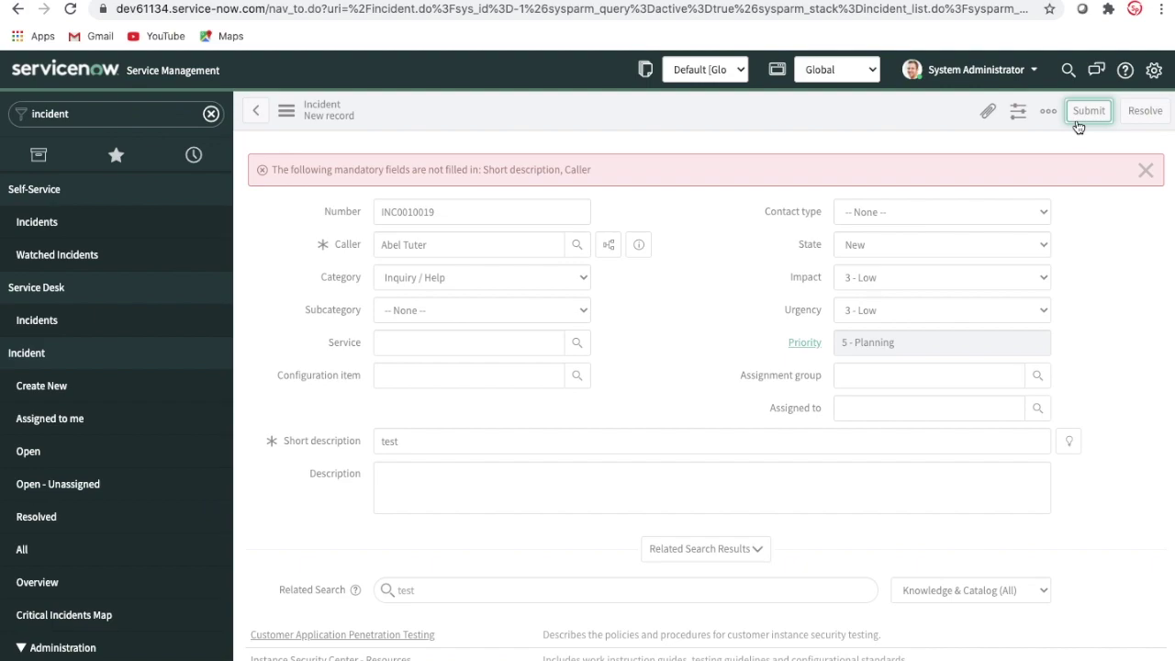
pyautogui.click(1087, 111)
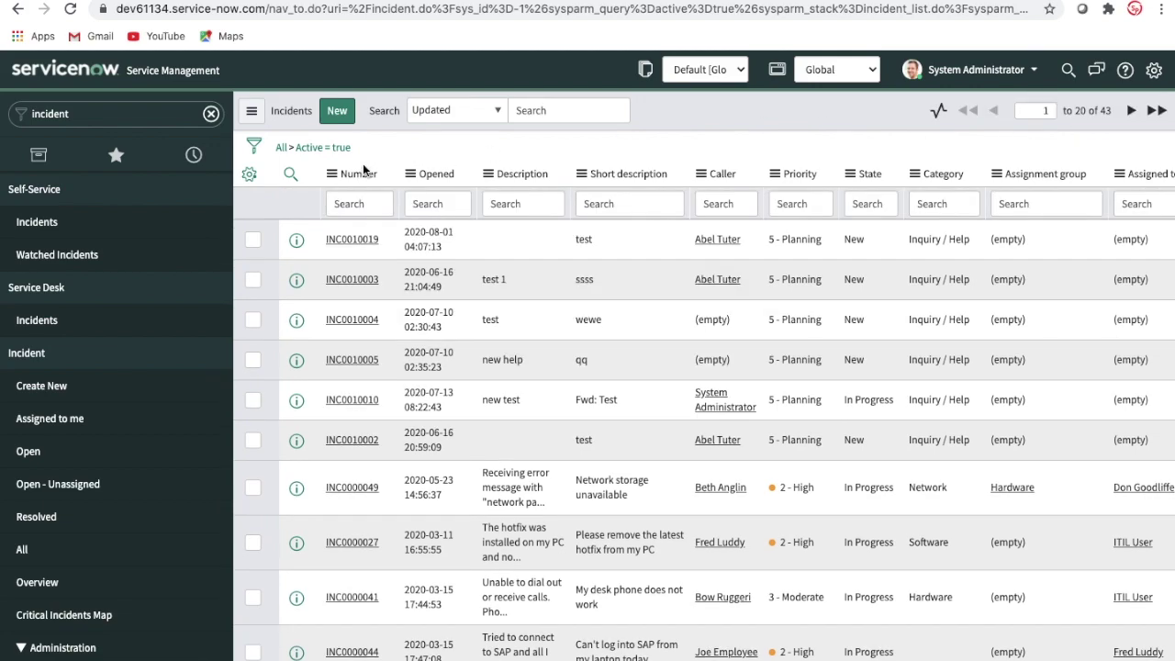
# Sort the incident list by number in descending order and open the newly submitted incident's resolution information.
pyautogui.rightClick(365, 174)
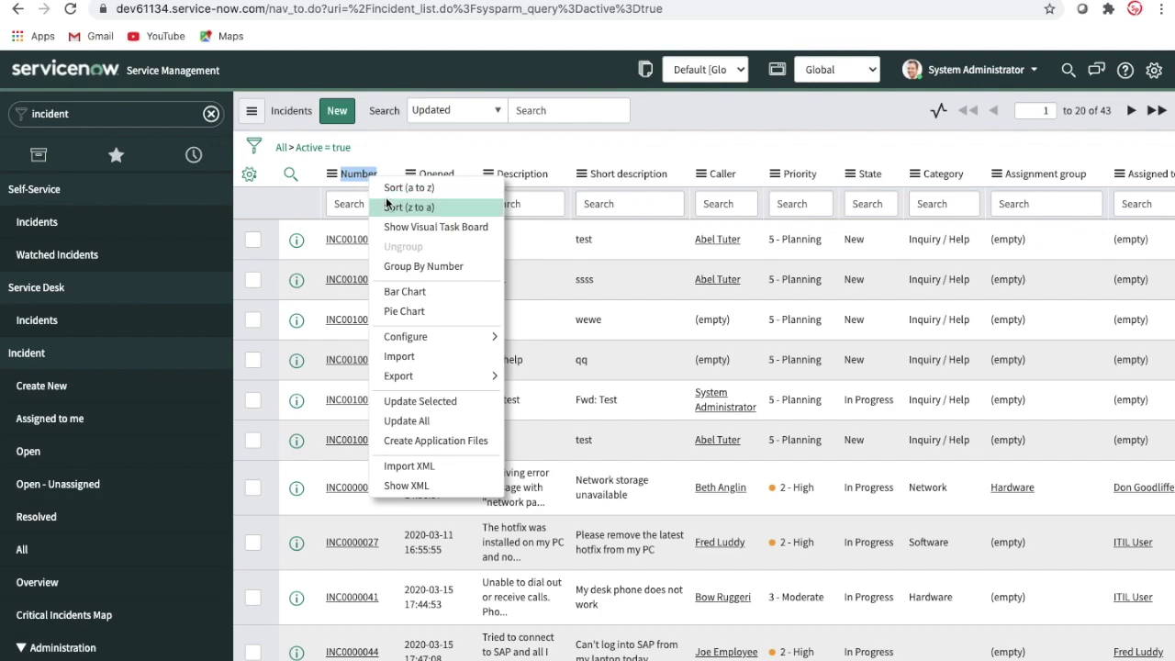
pyautogui.click(387, 206)
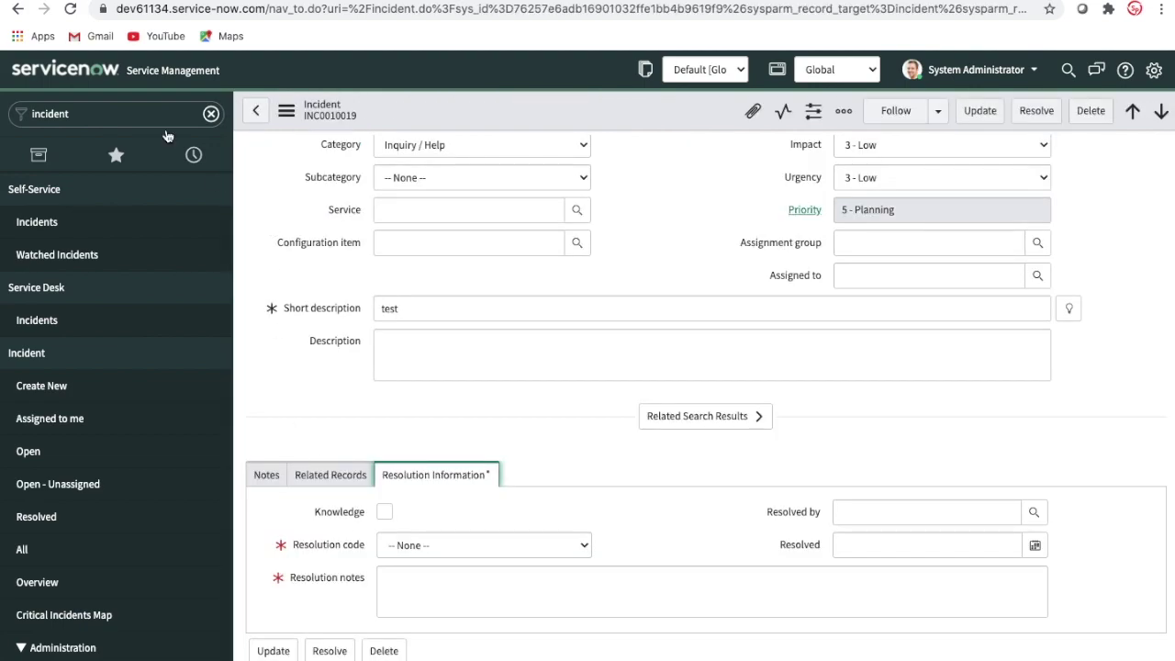
# Filter the navigator for "automated" and open the Automated Test Framework tests list, leaving the incident without saving.
pyautogui.doubleClick(94, 113)
pyautogui.write('automated')
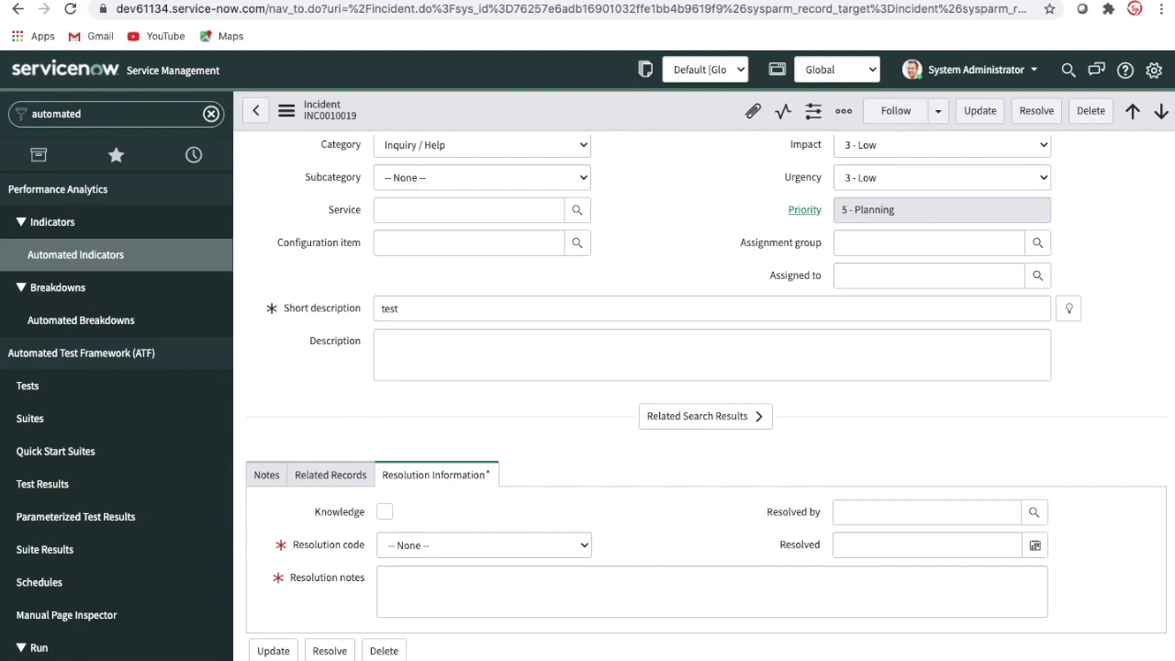
pyautogui.scroll(-3, 52, 274)
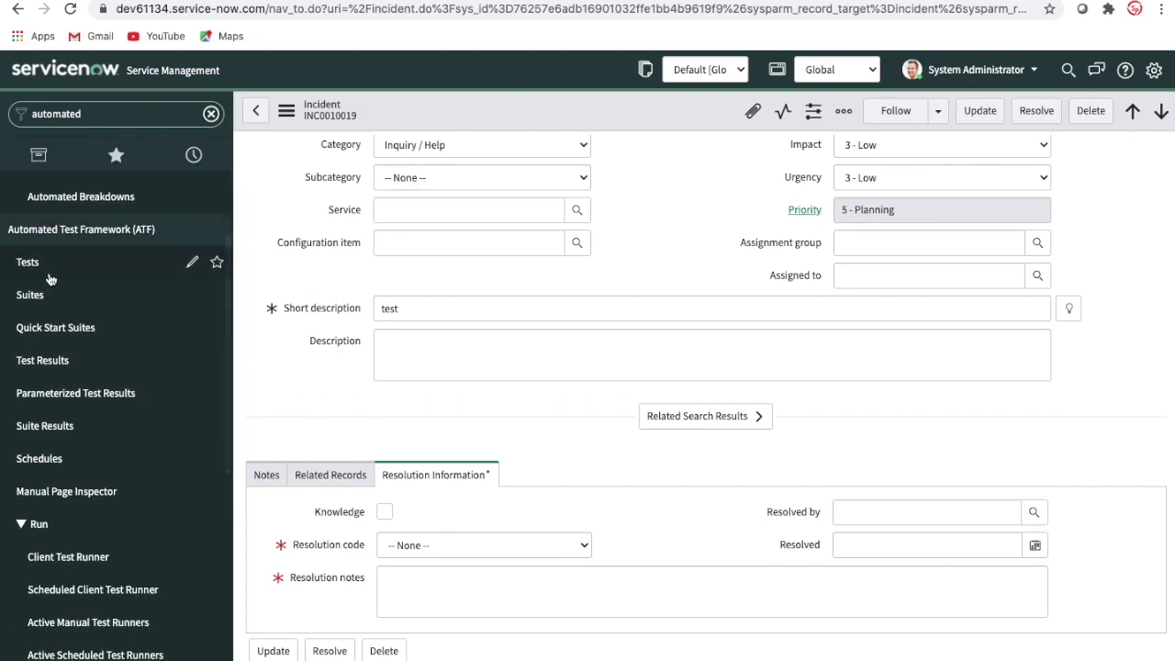
pyautogui.click(49, 274)
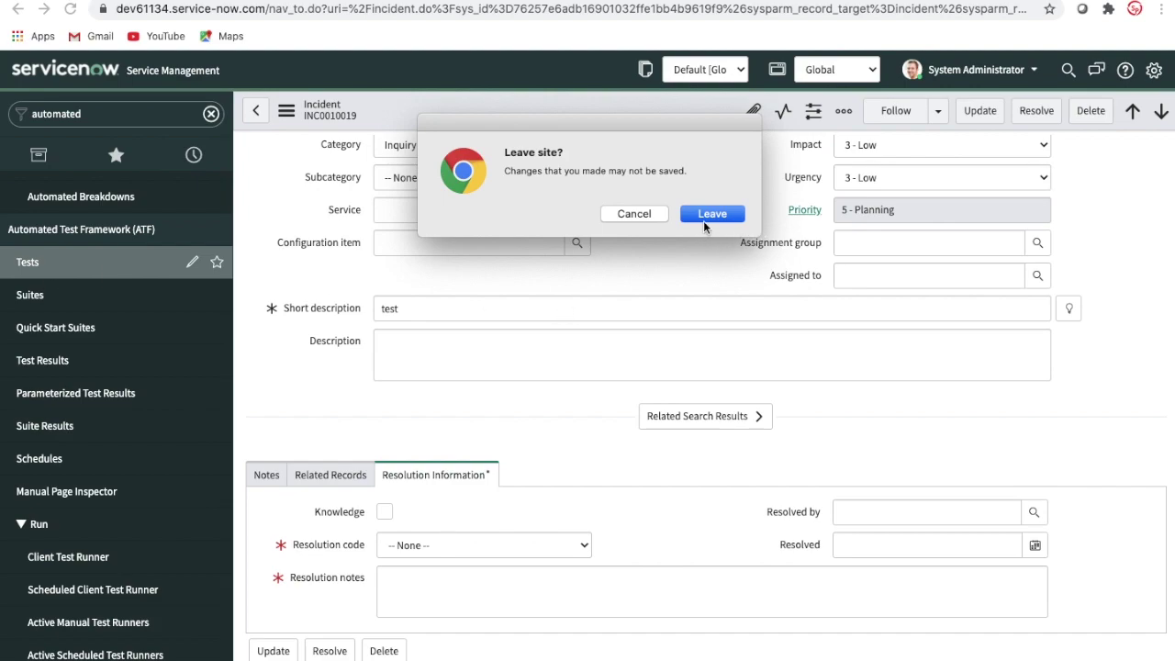
pyautogui.click(703, 218)
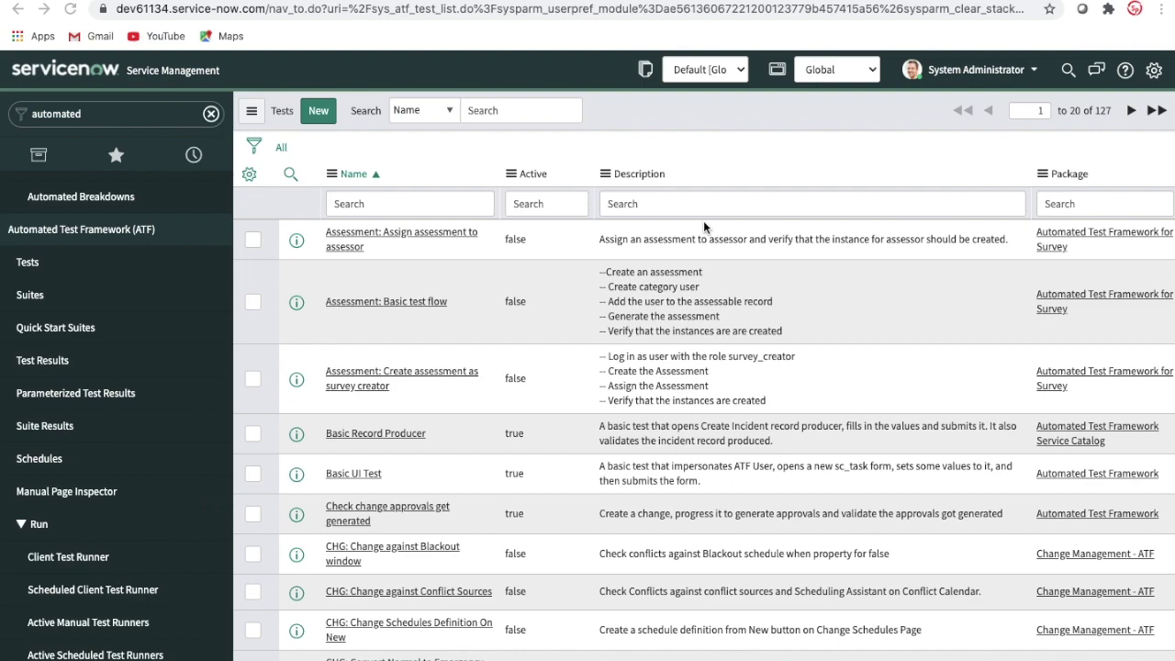
# Open the CHG:Change Management test suite and review its details and the tests it contains.
pyautogui.click(55, 302)
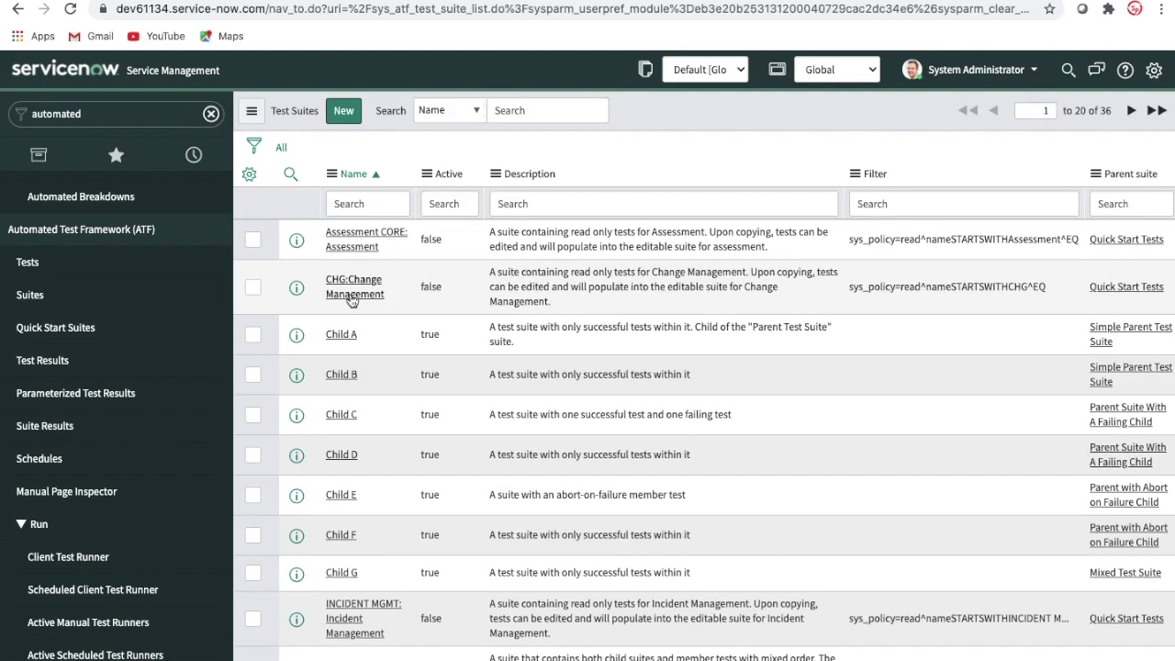
pyautogui.click(352, 297)
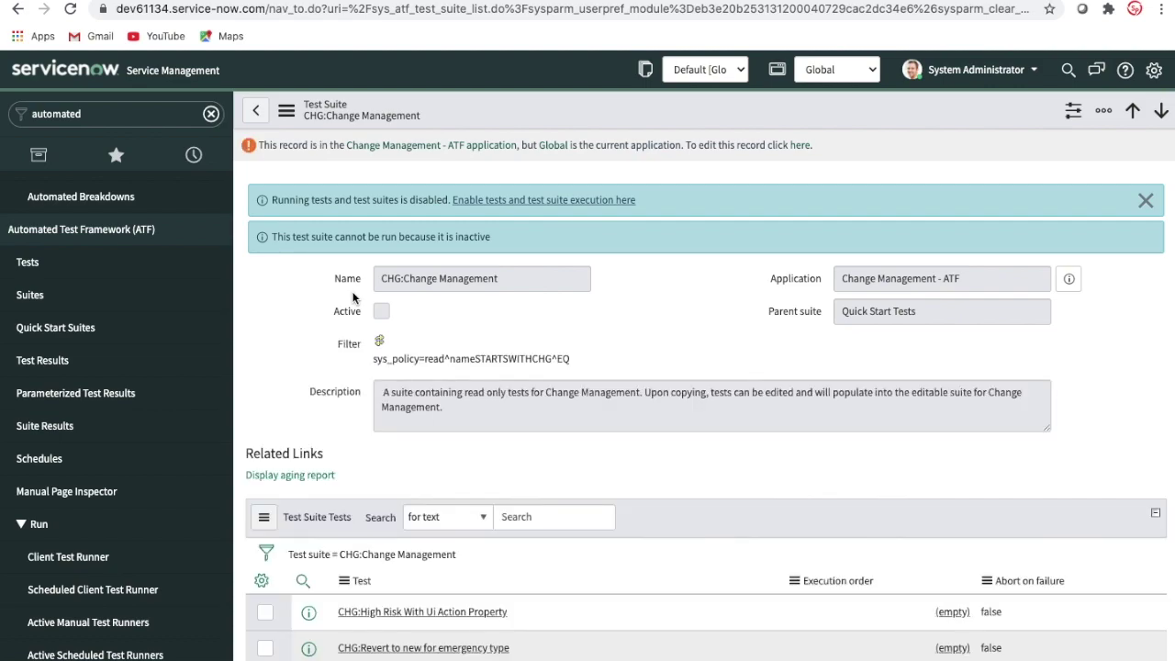
pyautogui.scroll(-3, 605, 459)
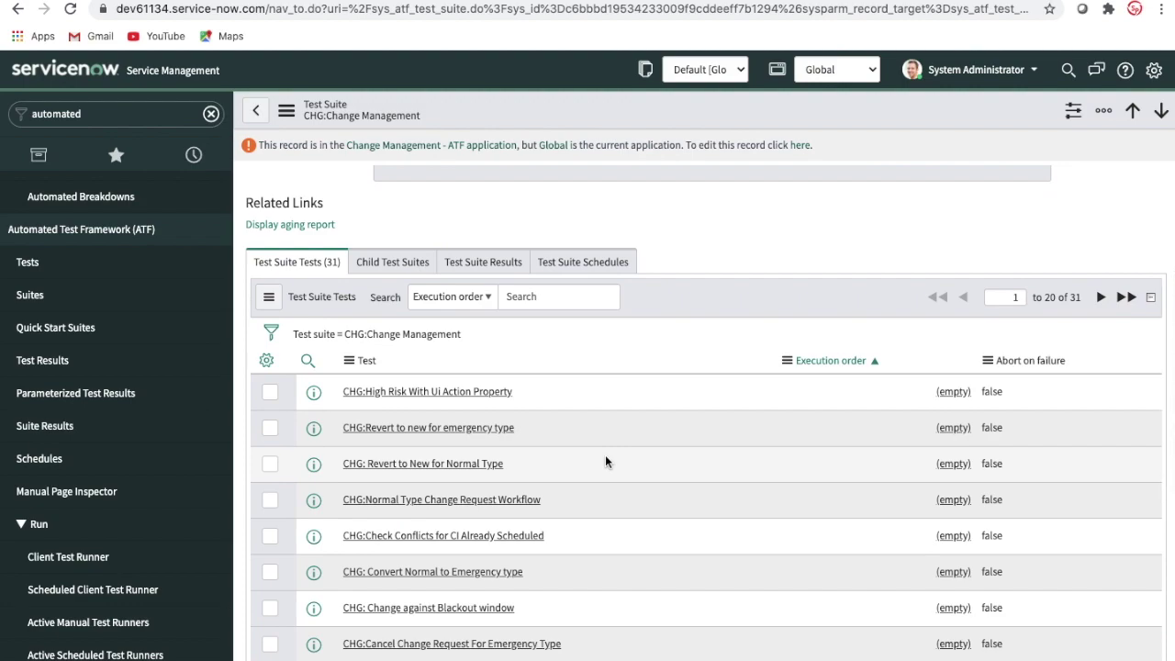
pyautogui.scroll(3, 605, 461)
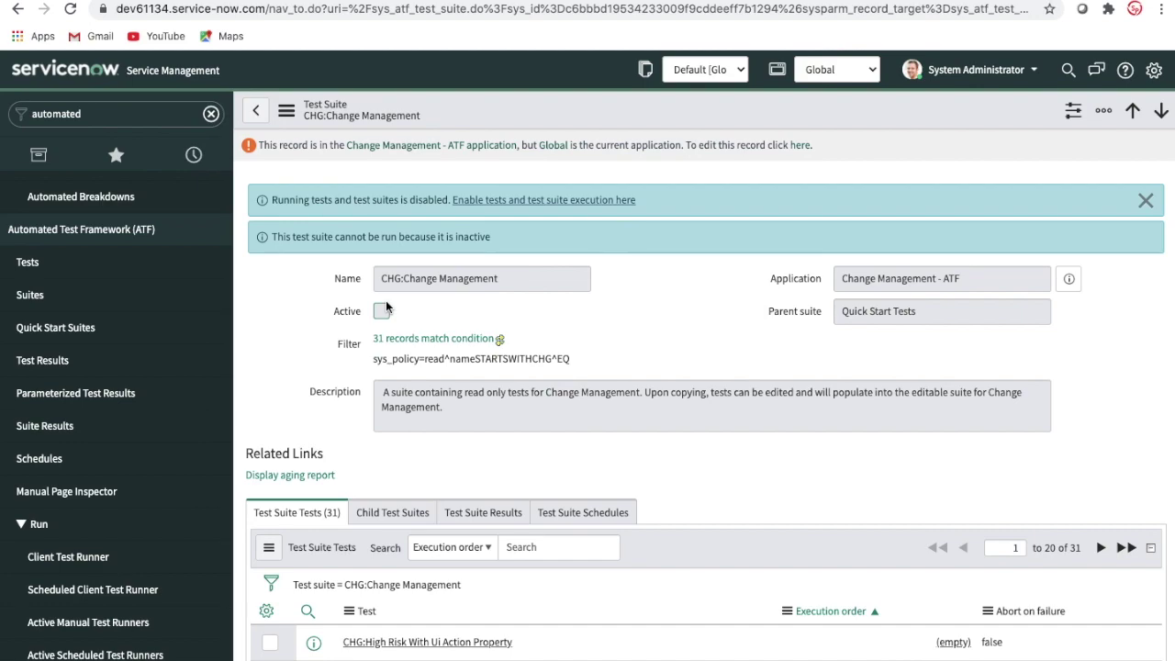
# Create a new automated test named "Incident ATF" and save it.
pyautogui.click(28, 263)
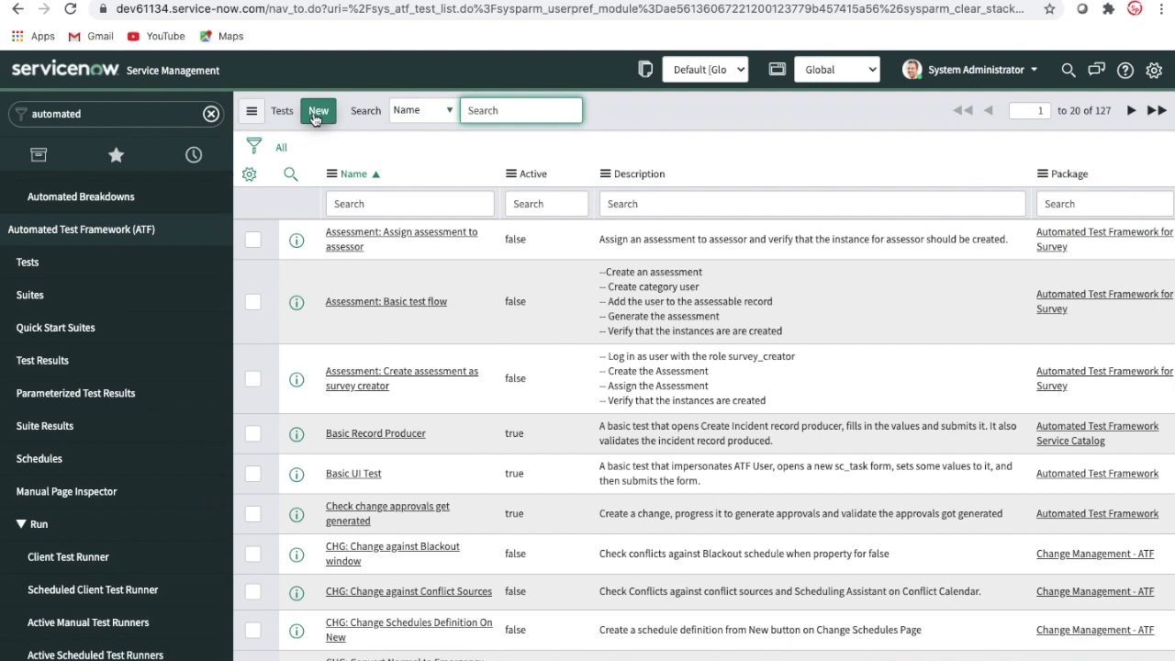
pyautogui.click(316, 116)
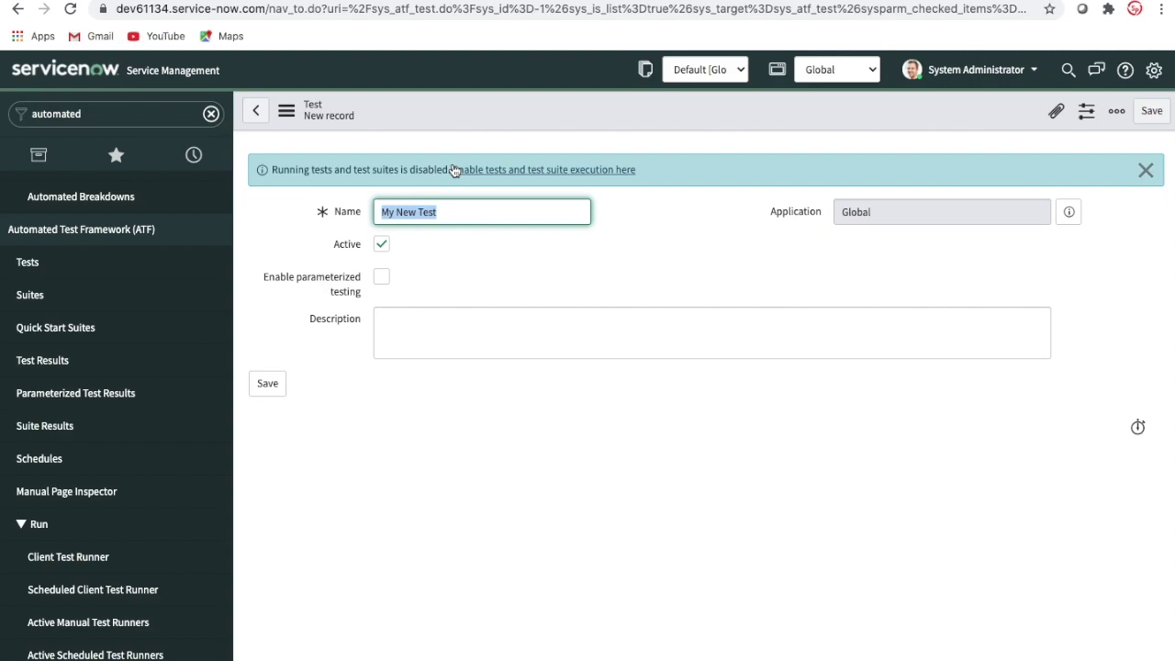
pyautogui.write('Incide')
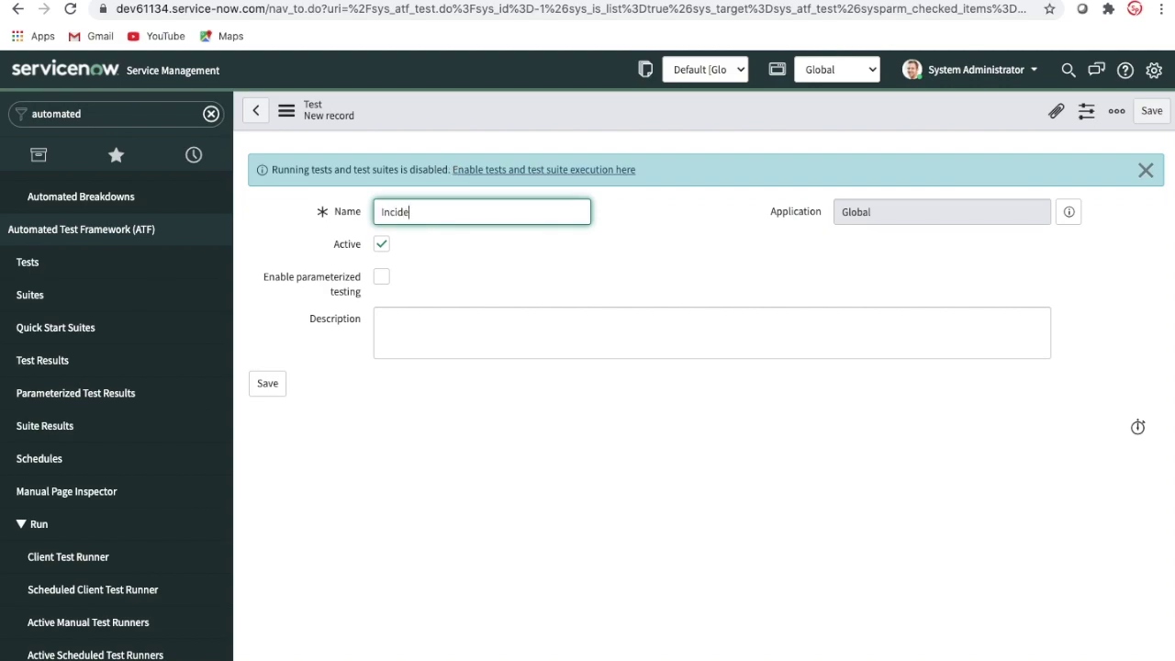
pyautogui.write('nt ATF')
pyautogui.rightClick(537, 112)
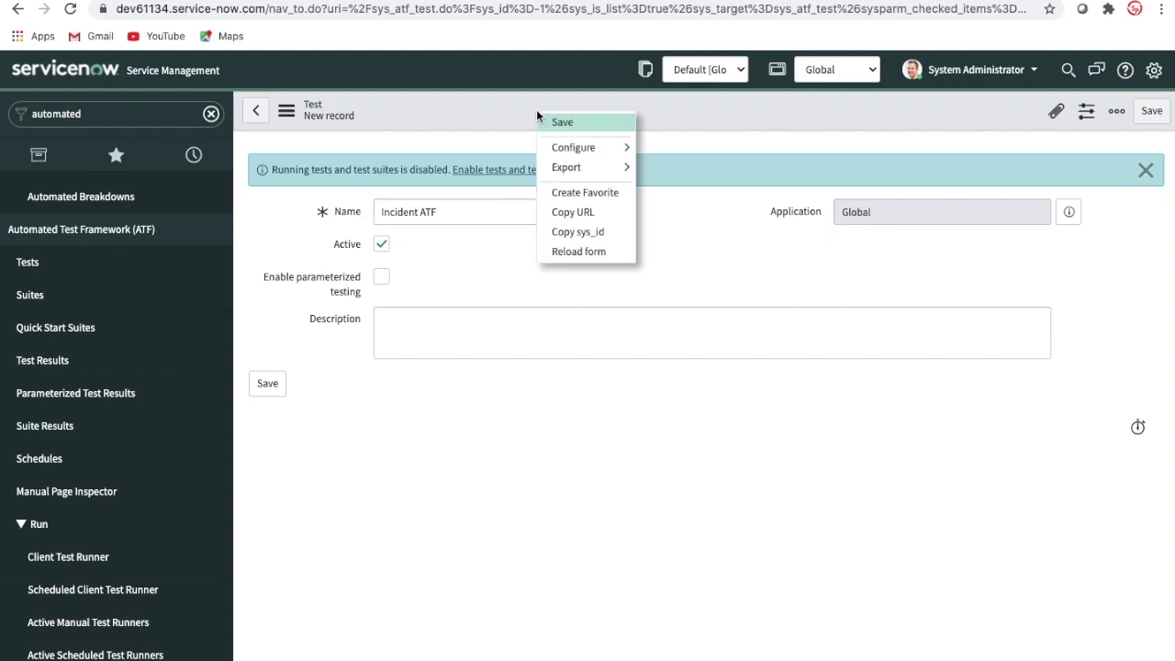
pyautogui.click(553, 123)
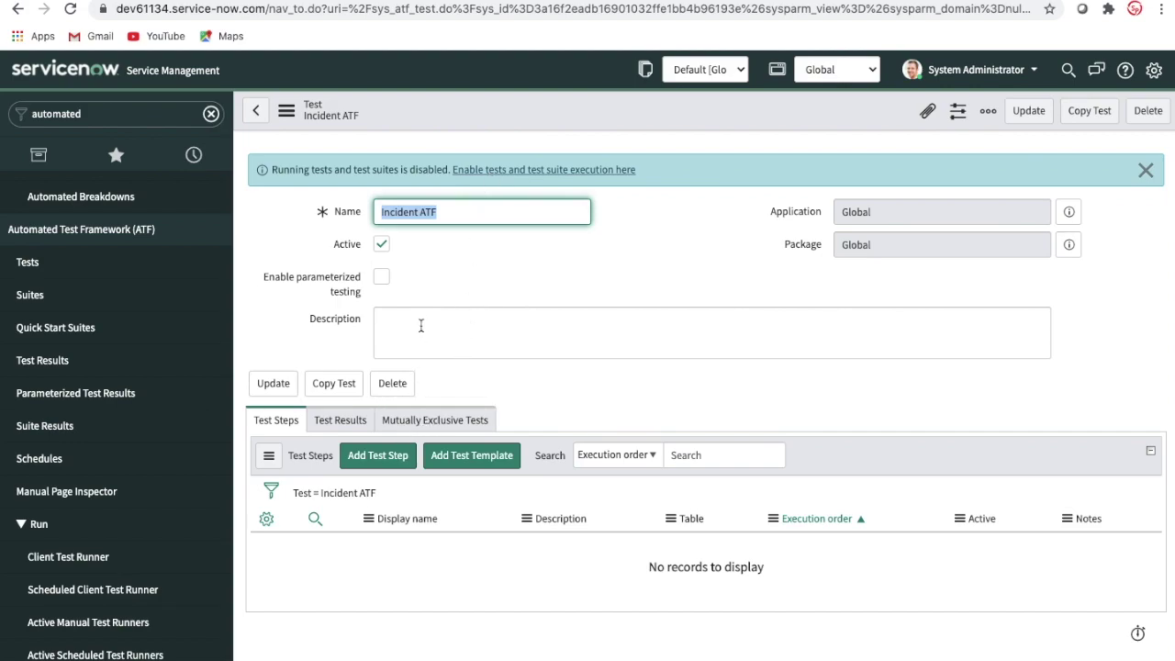
# Add a Create a User step to the Incident ATF test with first name "ATF" and last name "ITIL User".
pyautogui.click(378, 471)
pyautogui.click(378, 463)
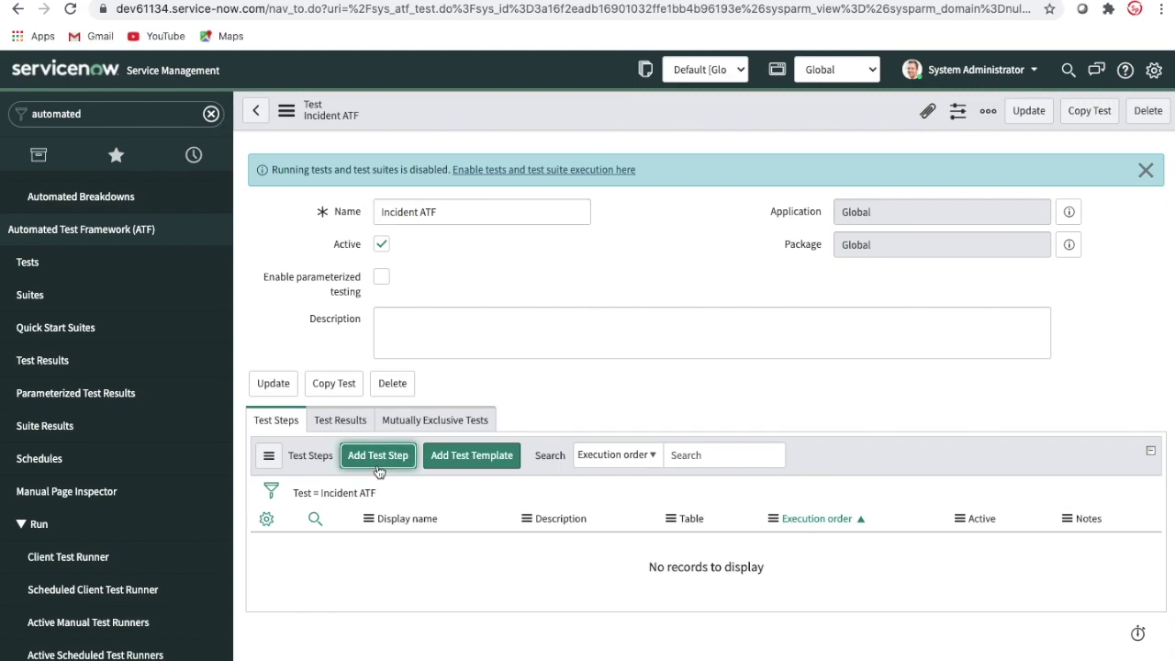
pyautogui.click(378, 463)
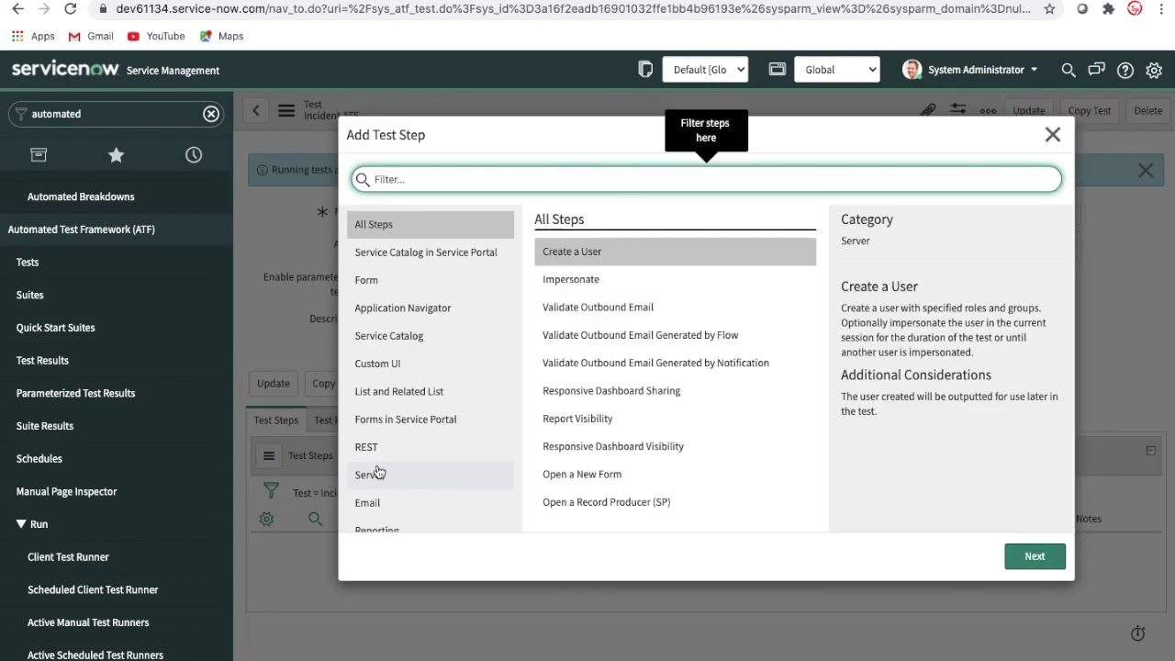
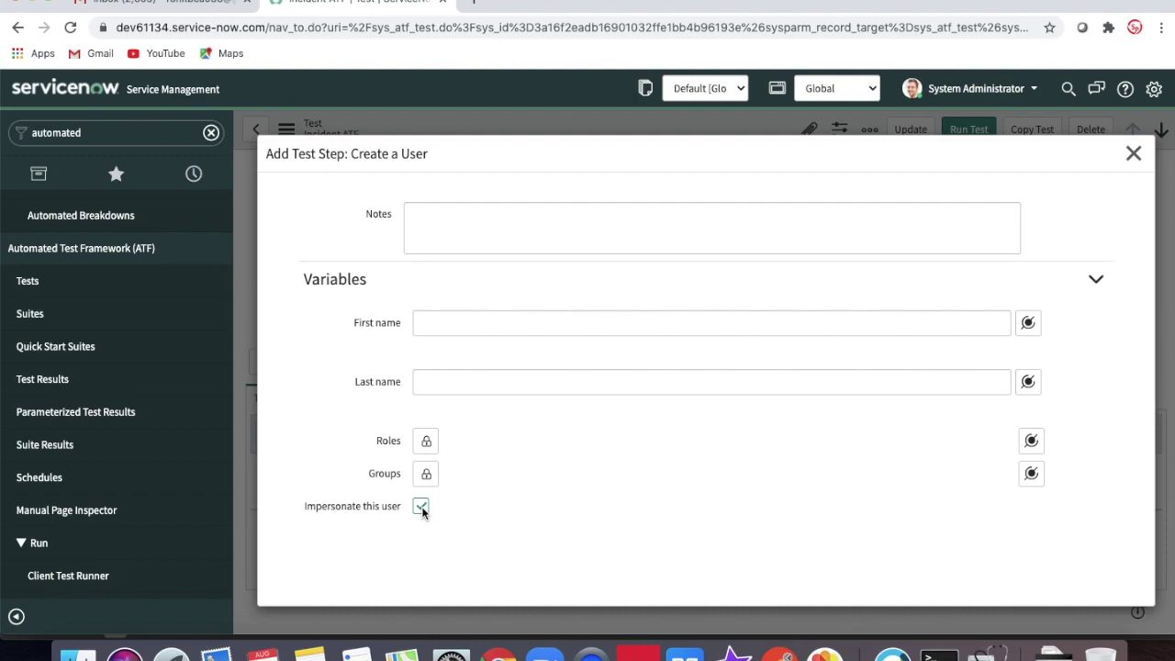
pyautogui.click(571, 327)
pyautogui.write('ATF')
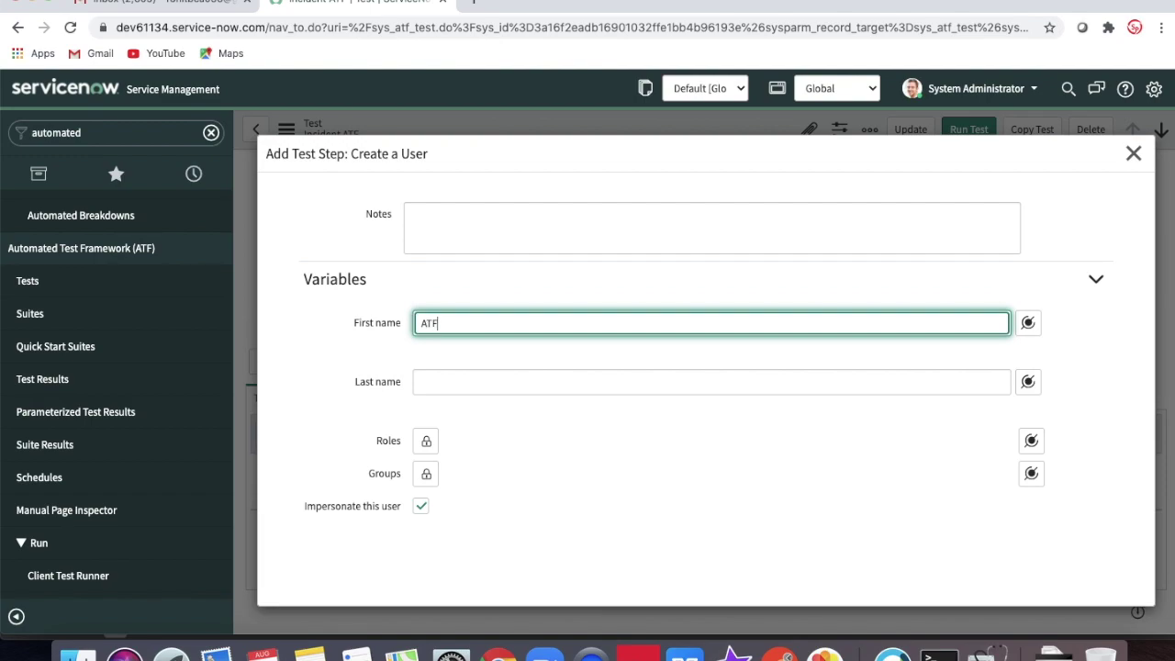
pyautogui.press('super+a')
pyautogui.click(505, 380)
pyautogui.write('ITIL User')
# Give the test user the itil role, turn off impersonation of this user, and submit the test step.
pyautogui.click(426, 441)
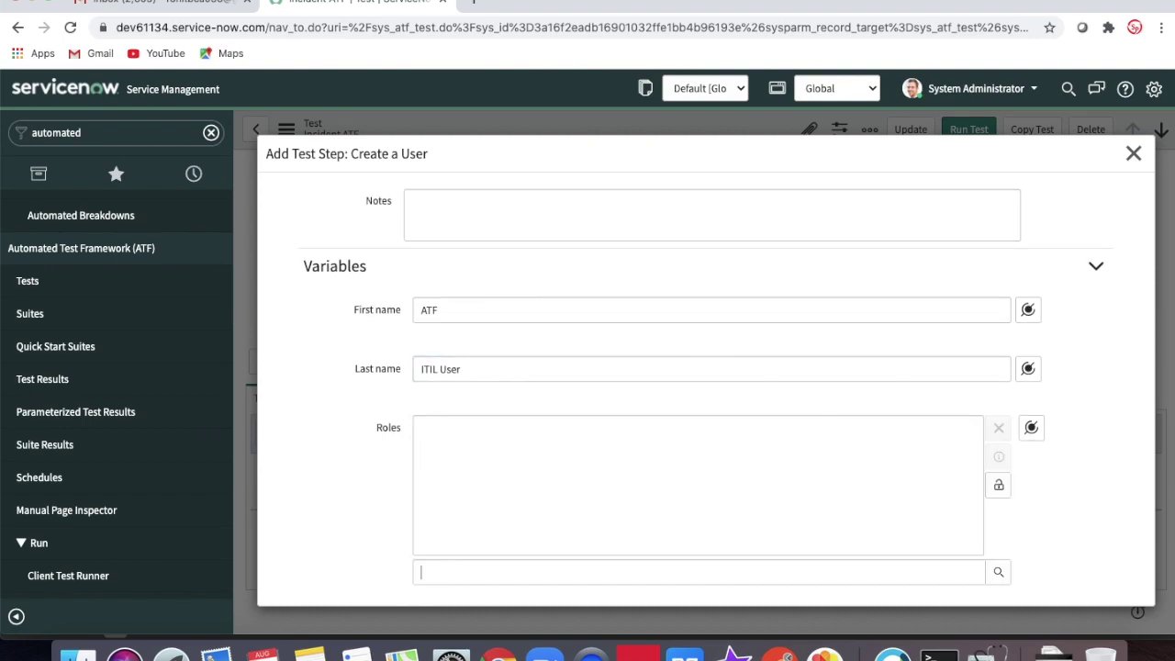
pyautogui.write('itil')
pyautogui.scroll(-3, 522, 487)
pyautogui.click(461, 375)
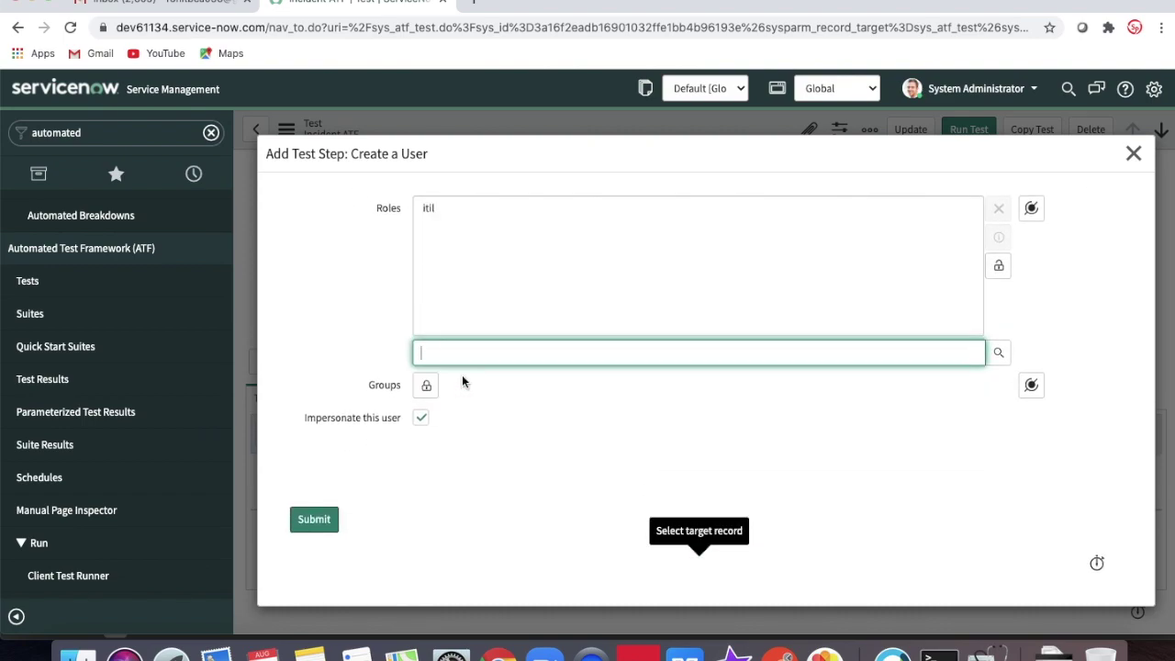
pyautogui.click(420, 418)
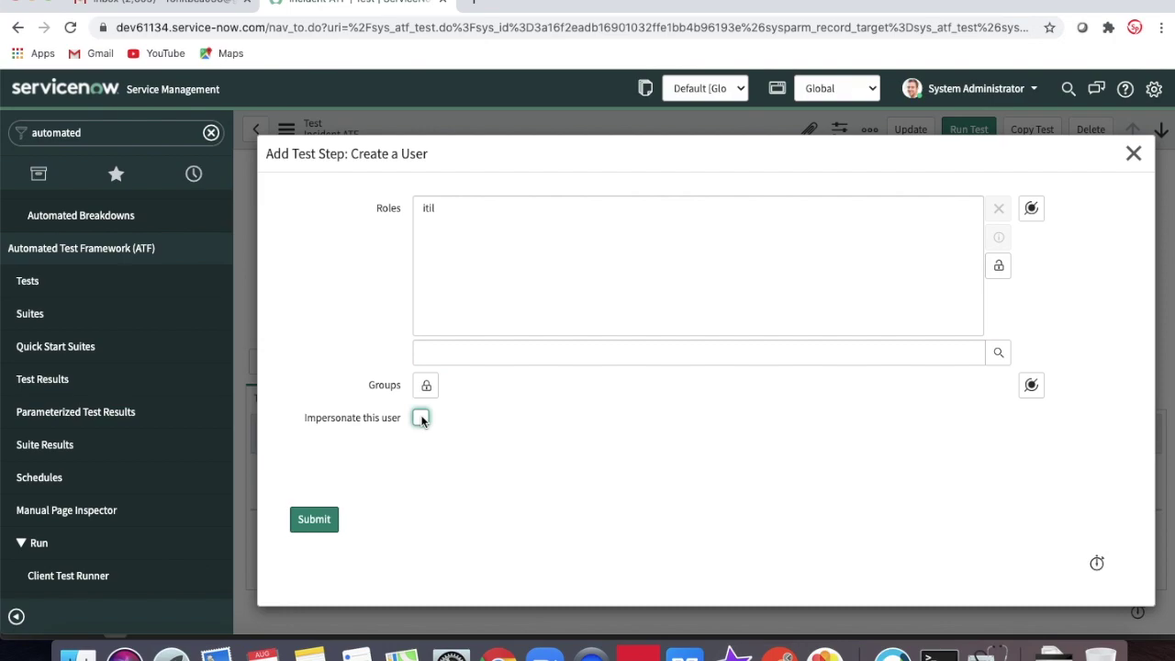
pyautogui.click(315, 519)
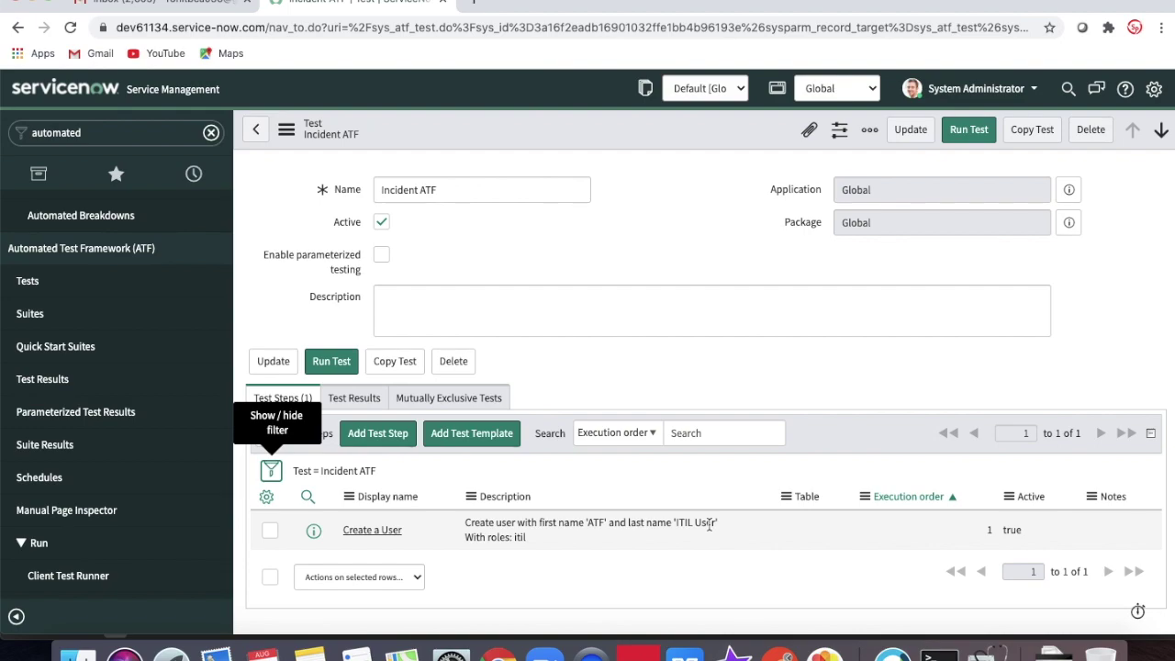
# Start a new Impersonate test step from the Server category, inserted after Step 1 - Create a User.
pyautogui.click(379, 438)
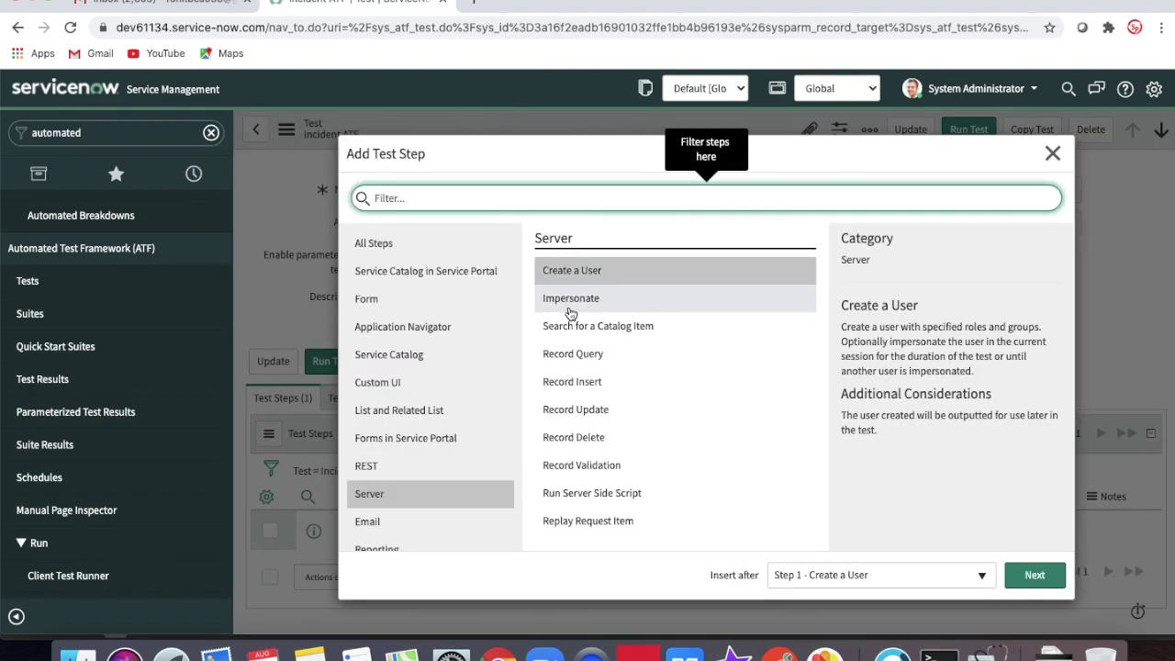
pyautogui.click(569, 310)
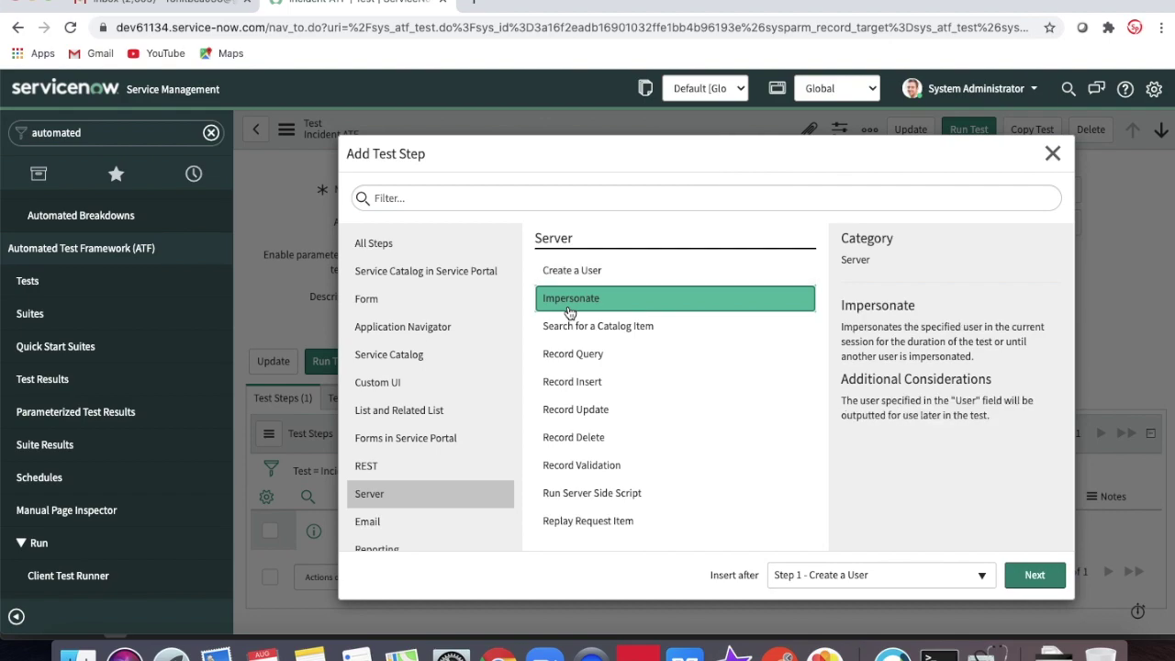
pyautogui.click(974, 582)
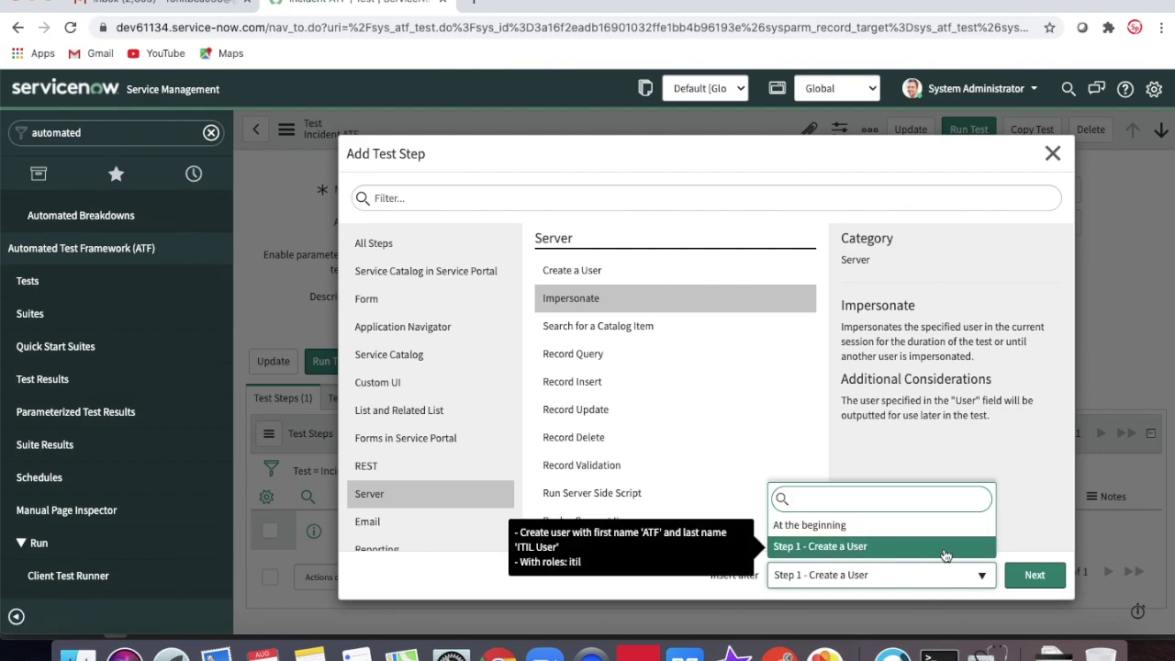
pyautogui.click(1044, 510)
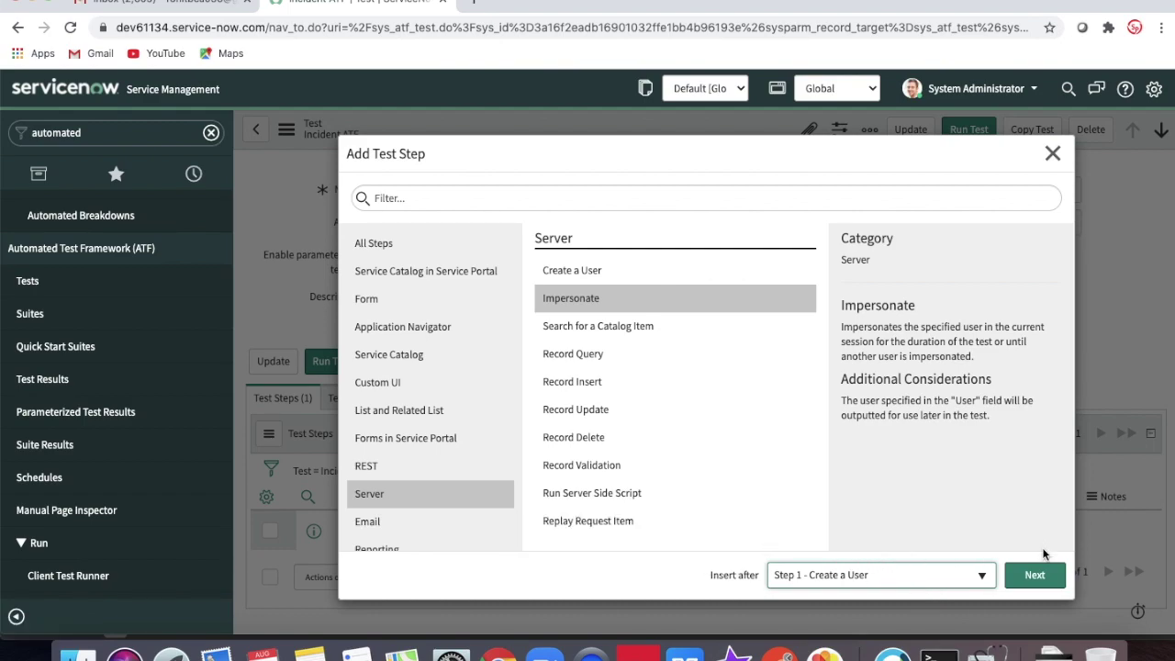
pyautogui.click(1034, 575)
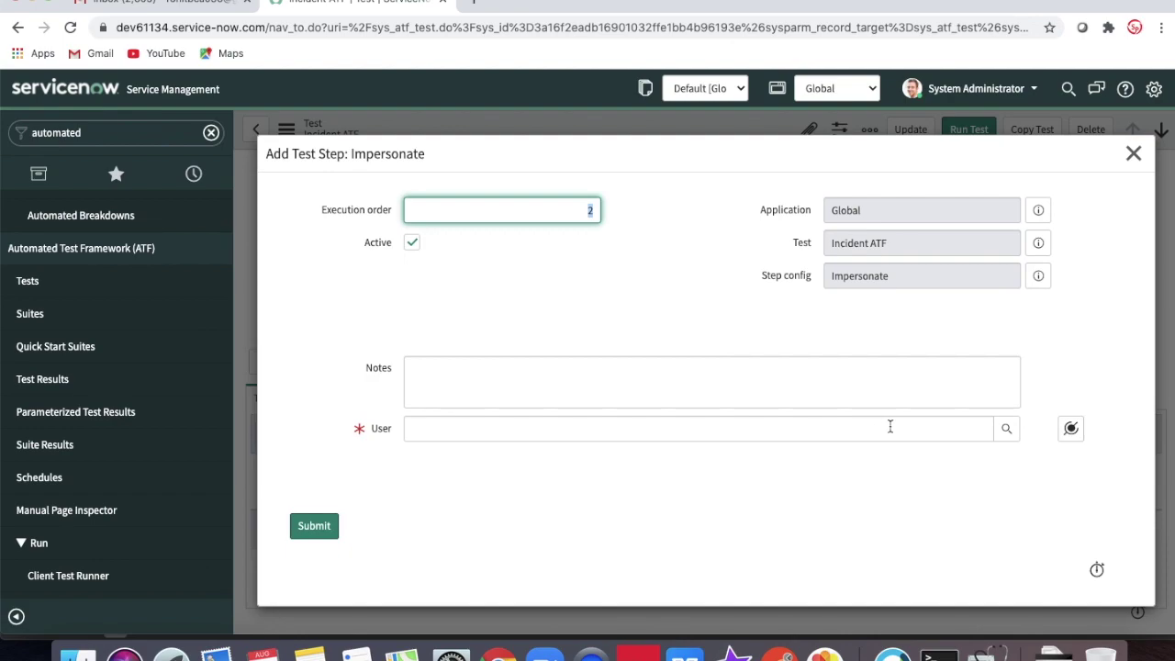
# Map the Impersonate step's User to the User output of Step 1: Create a User and submit it.
pyautogui.click(1070, 431)
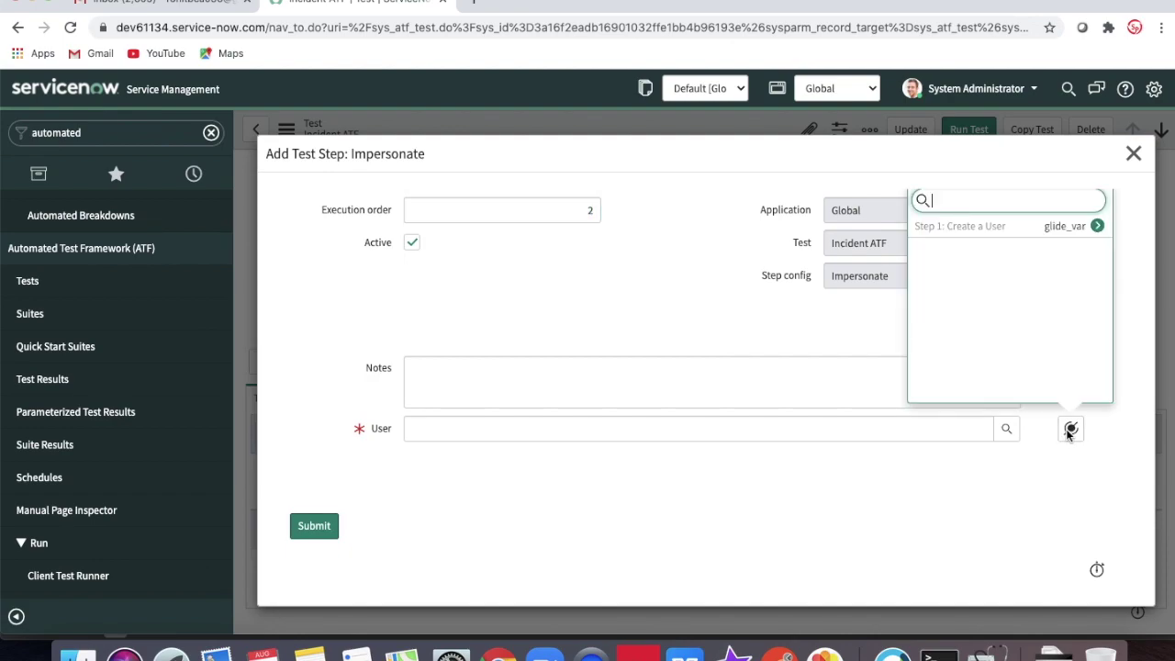
pyautogui.click(1005, 237)
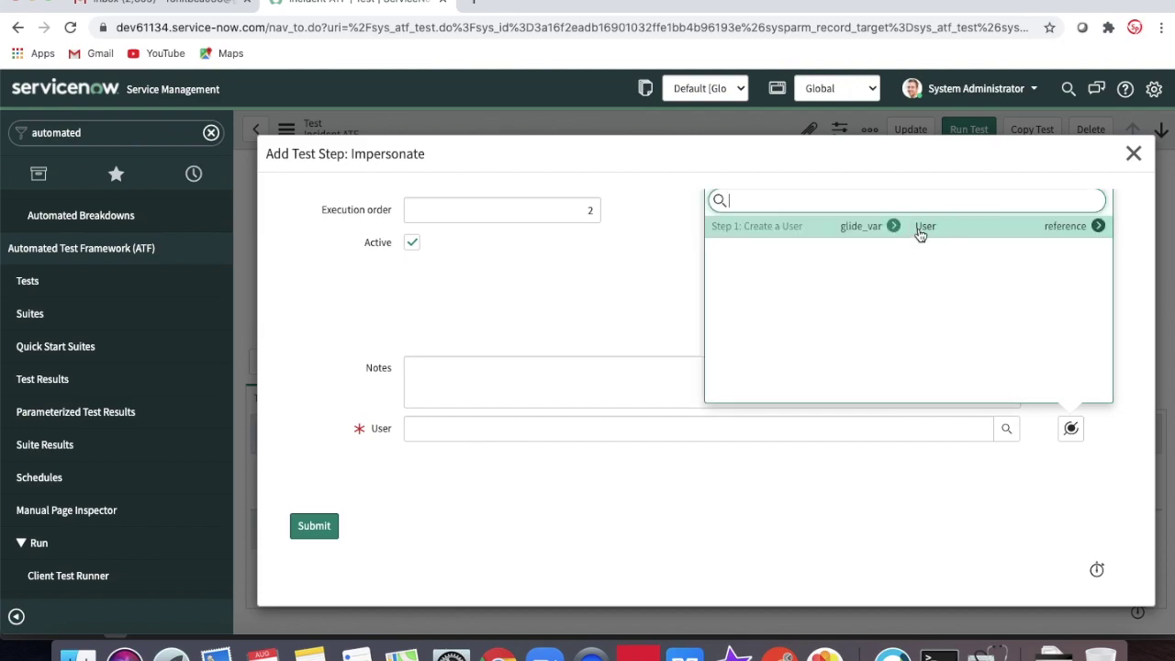
pyautogui.click(920, 235)
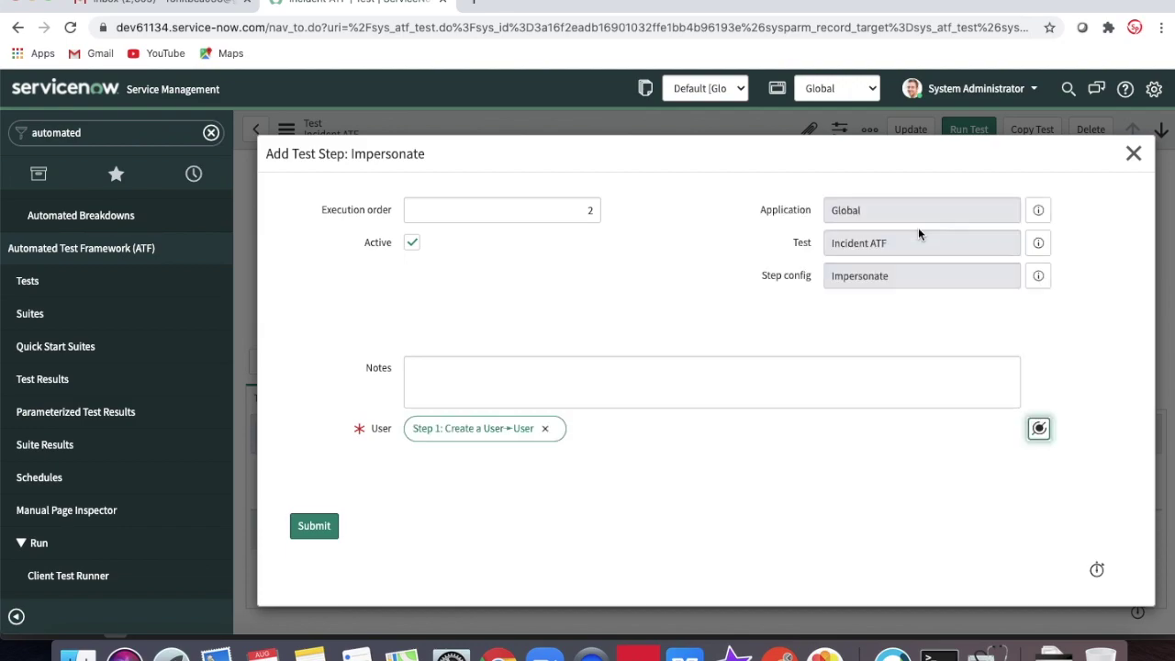
pyautogui.click(315, 533)
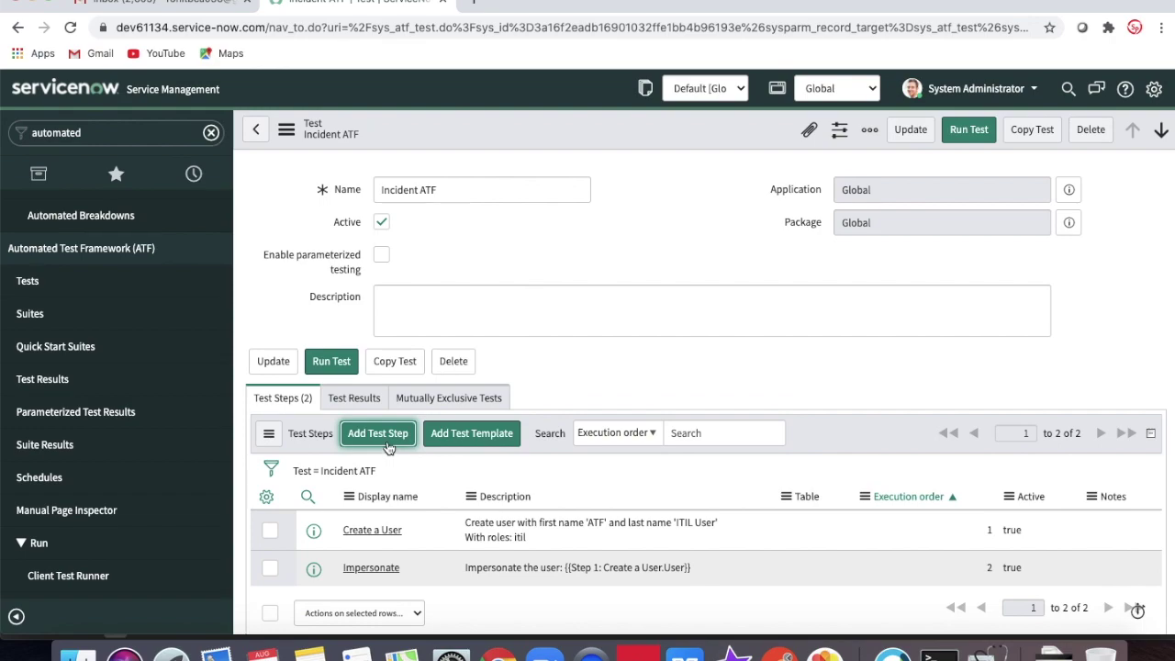
# Start an Open a New Form test step from the Form category, inserted after Step 2 - Impersonate.
pyautogui.click(388, 447)
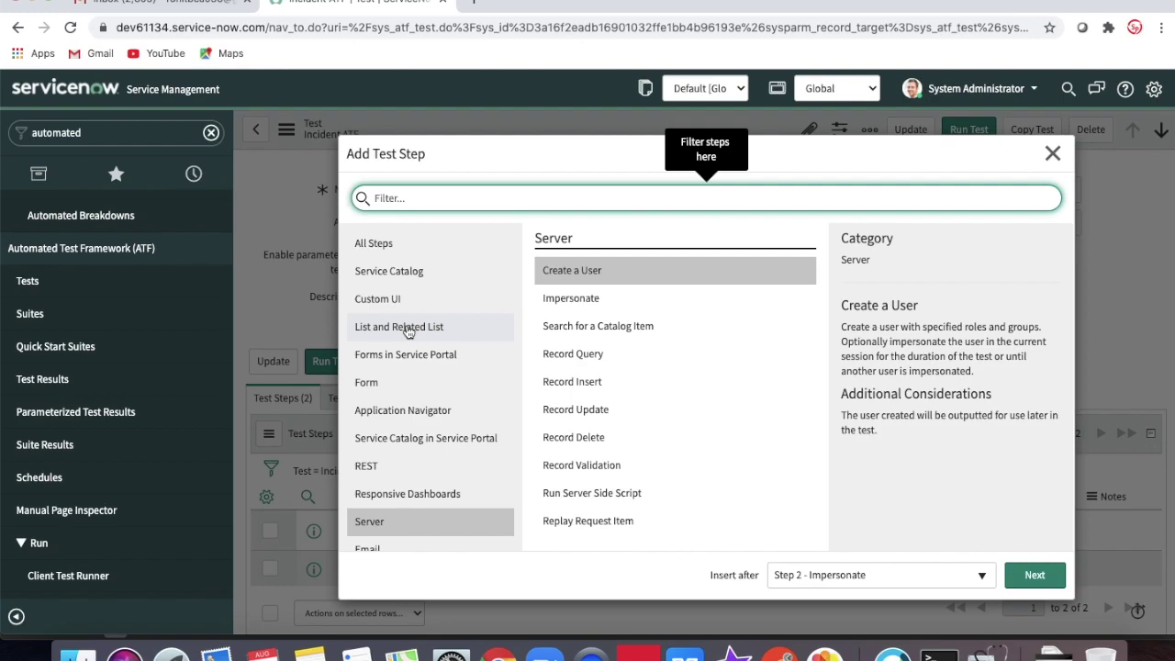
pyautogui.click(383, 243)
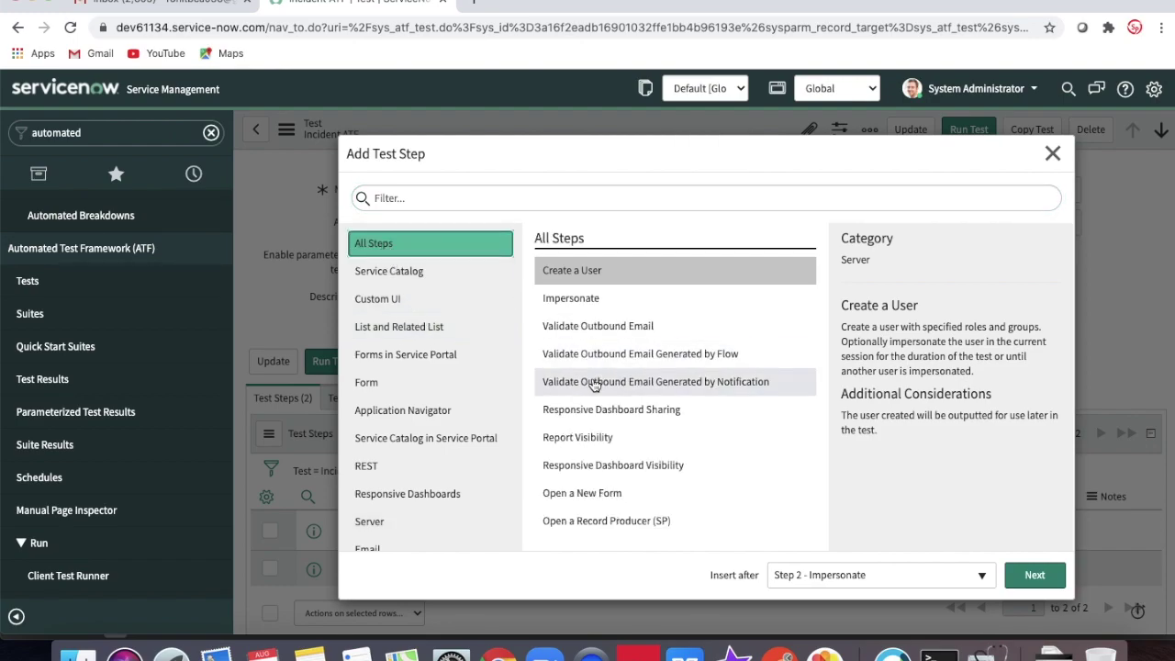
pyautogui.scroll(-15, 593, 385)
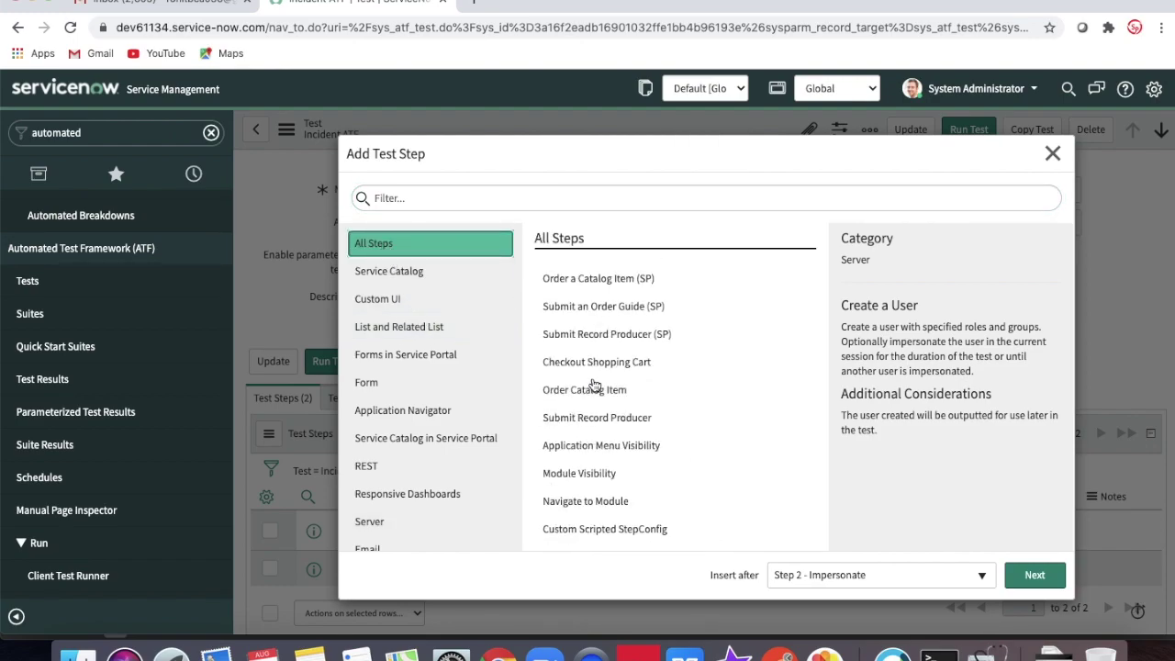
pyautogui.click(402, 384)
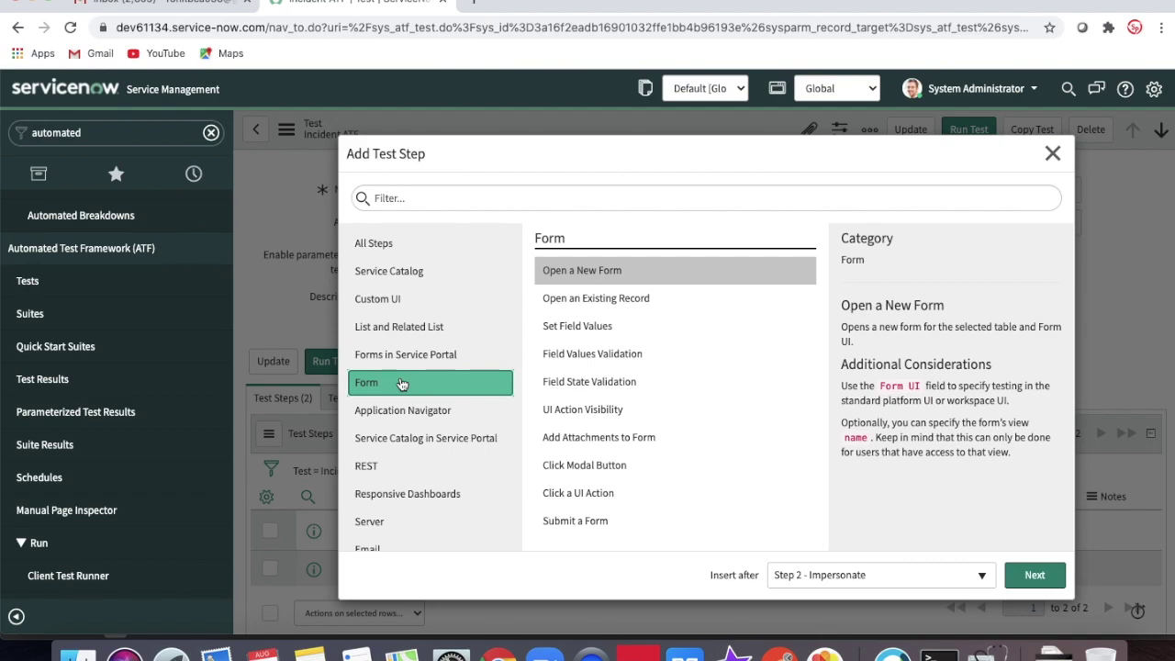
pyautogui.click(581, 271)
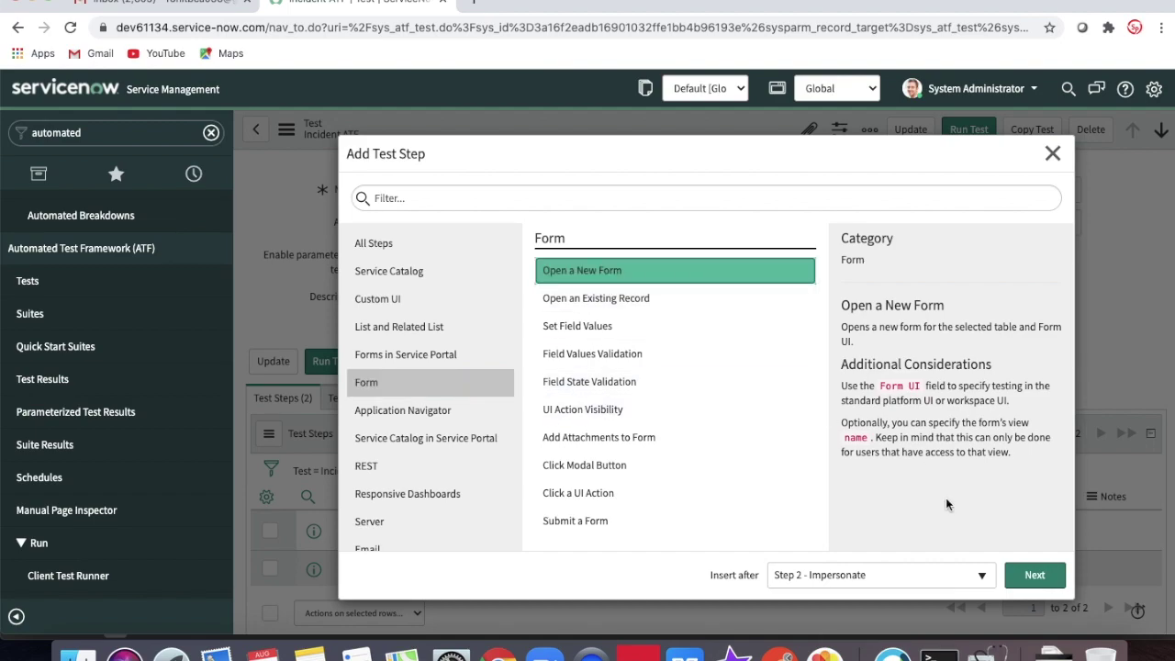
pyautogui.click(1026, 579)
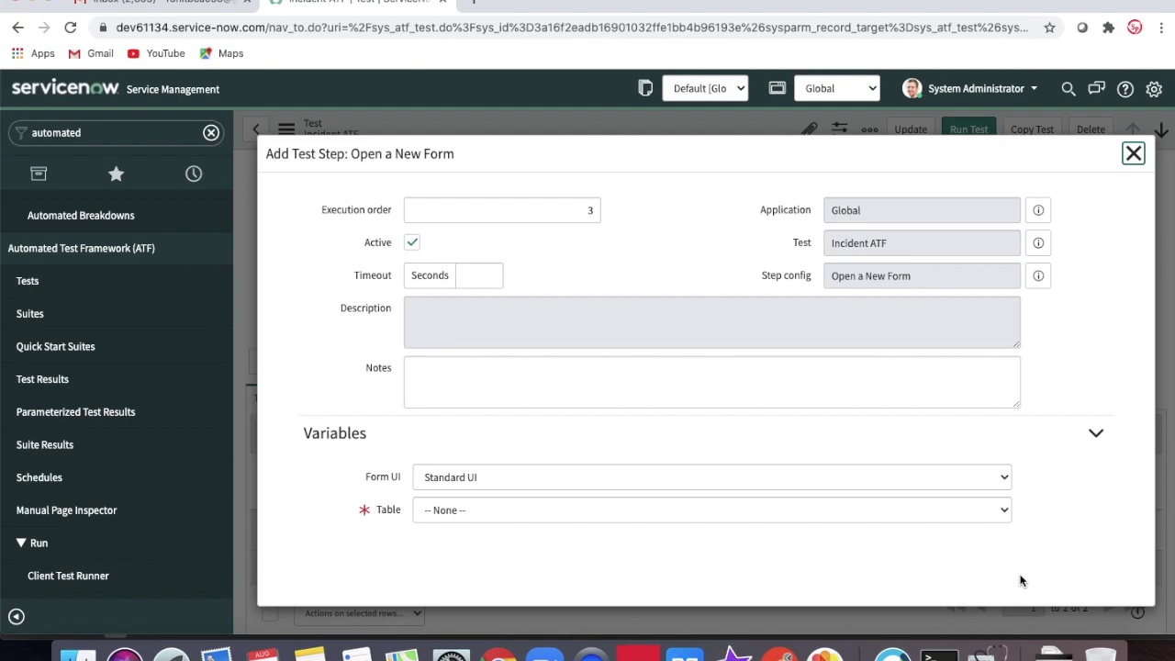
# Set the new form step's table to Incident [incident], keep Standard UI with the view blank, and submit the step.
pyautogui.click(990, 510)
pyautogui.click(991, 511)
pyautogui.click(990, 510)
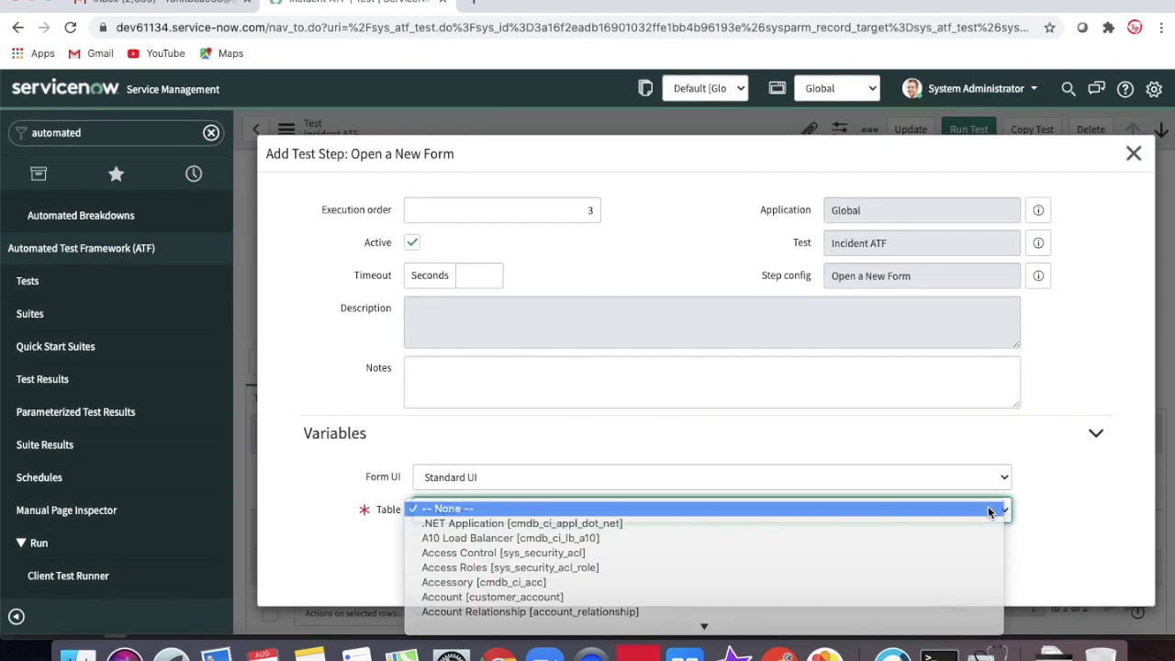
pyautogui.write('in')
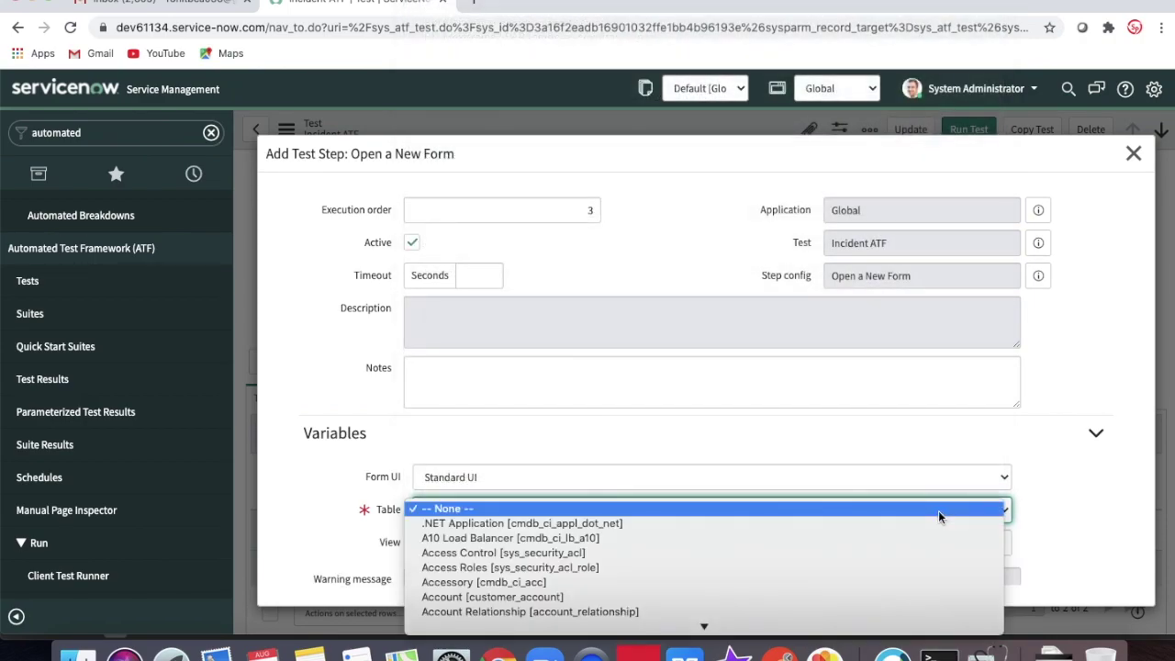
pyautogui.write('c')
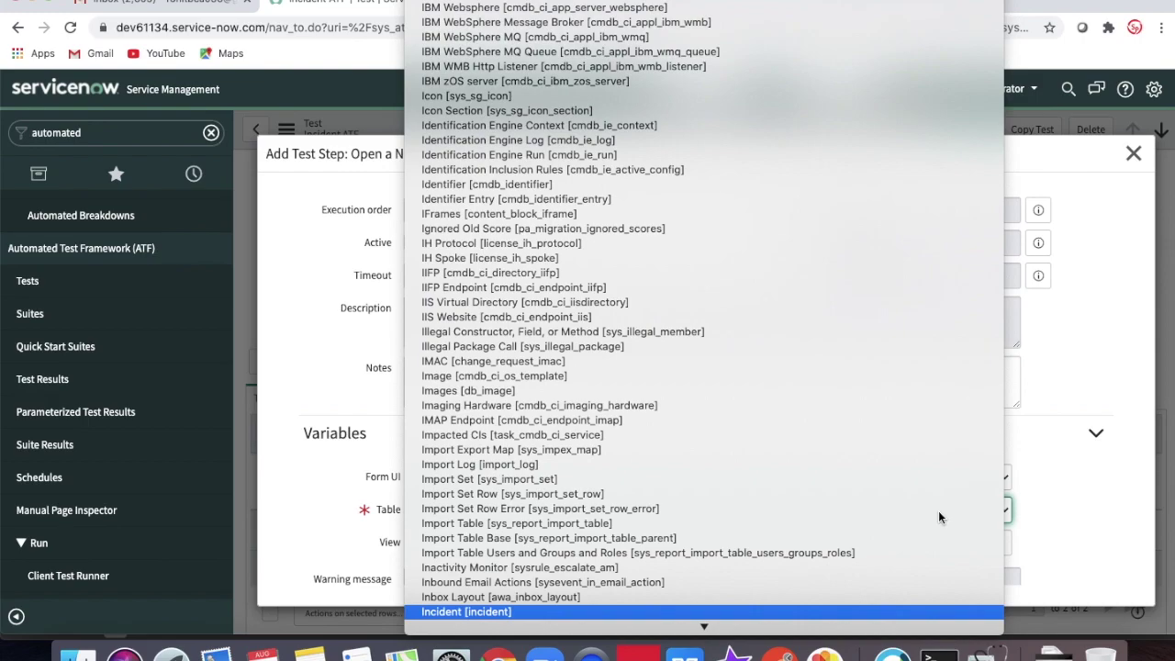
pyautogui.press('Return')
pyautogui.scroll(-3, 1074, 505)
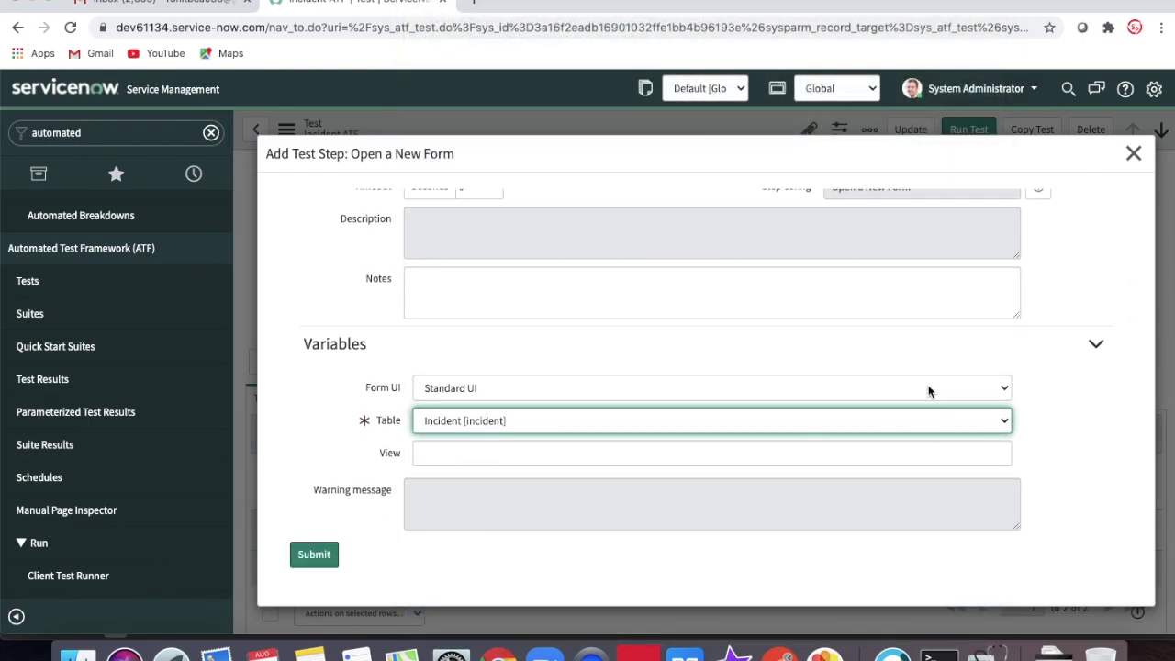
pyautogui.click(928, 387)
pyautogui.click(1028, 451)
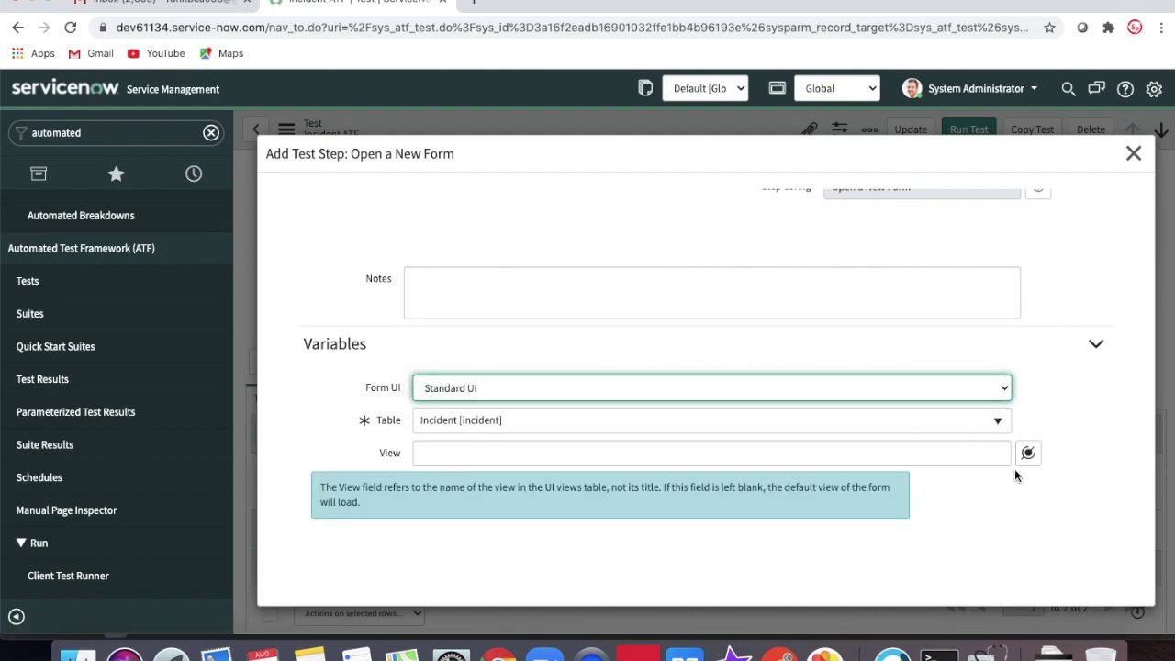
pyautogui.scroll(-3, 1030, 464)
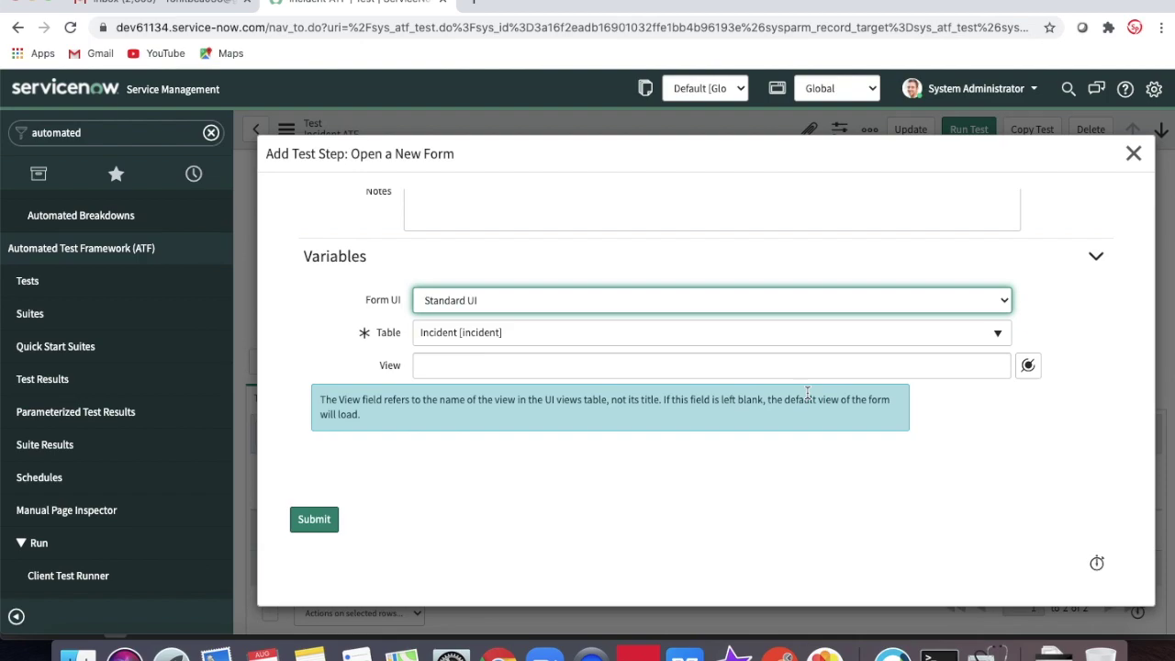
pyautogui.click(314, 519)
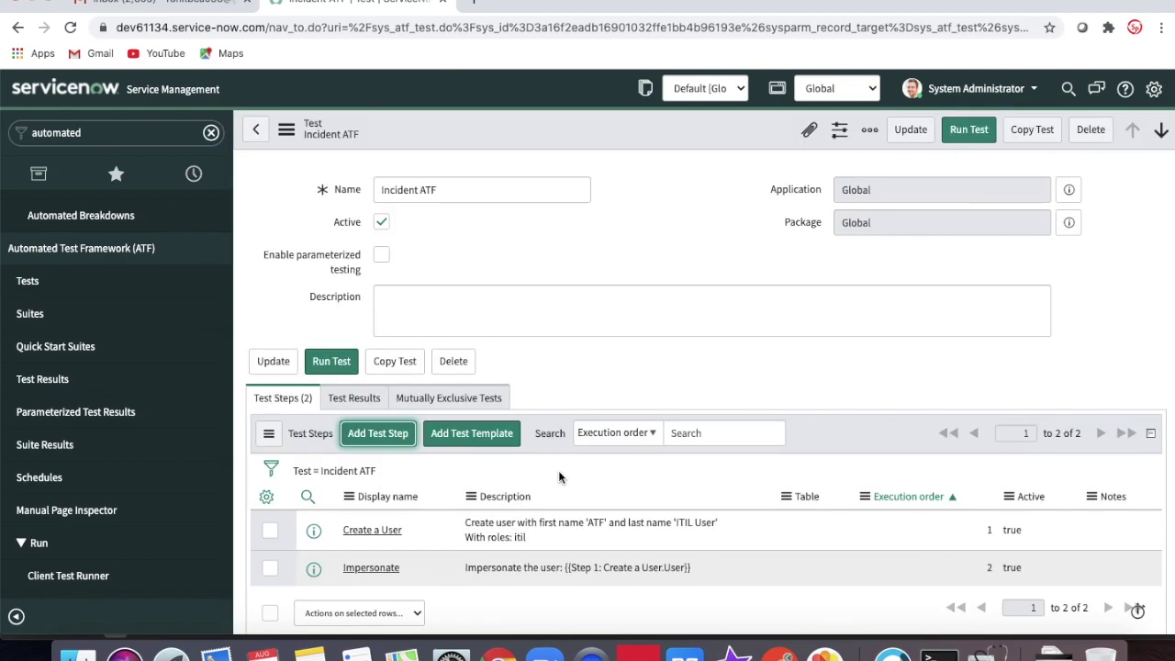
pyautogui.scroll(-1, 695, 468)
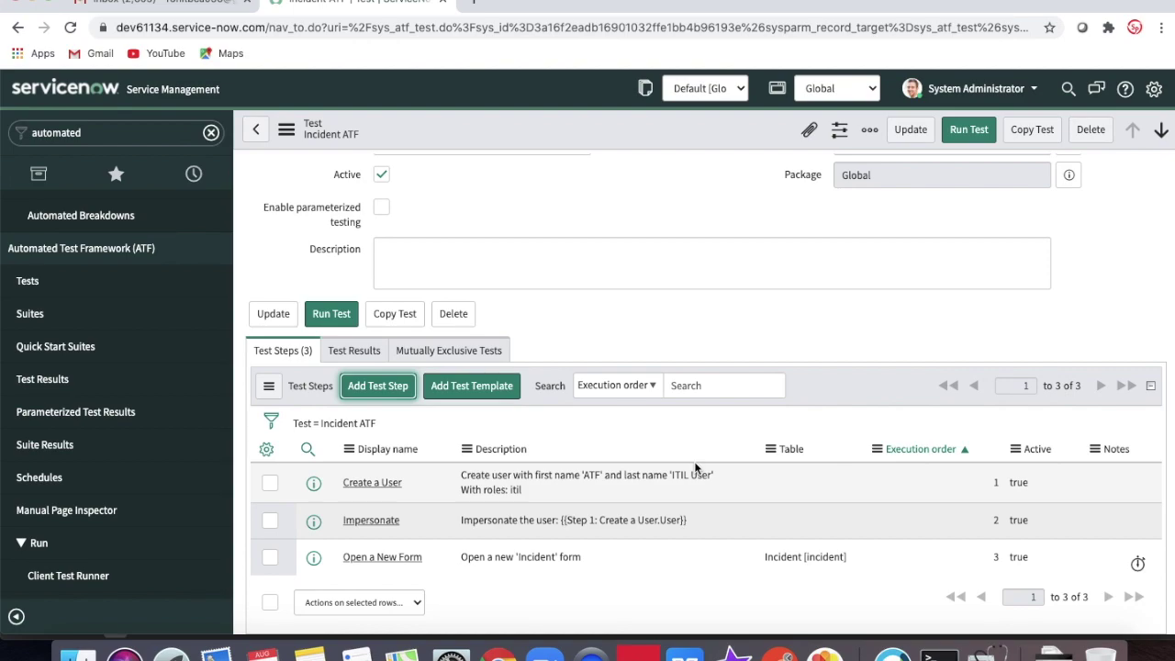
# Open a blank Incident form in a separate tab with incident.FORM to examine its fields, and return to the Incident ATF test.
pyautogui.click(135, 133)
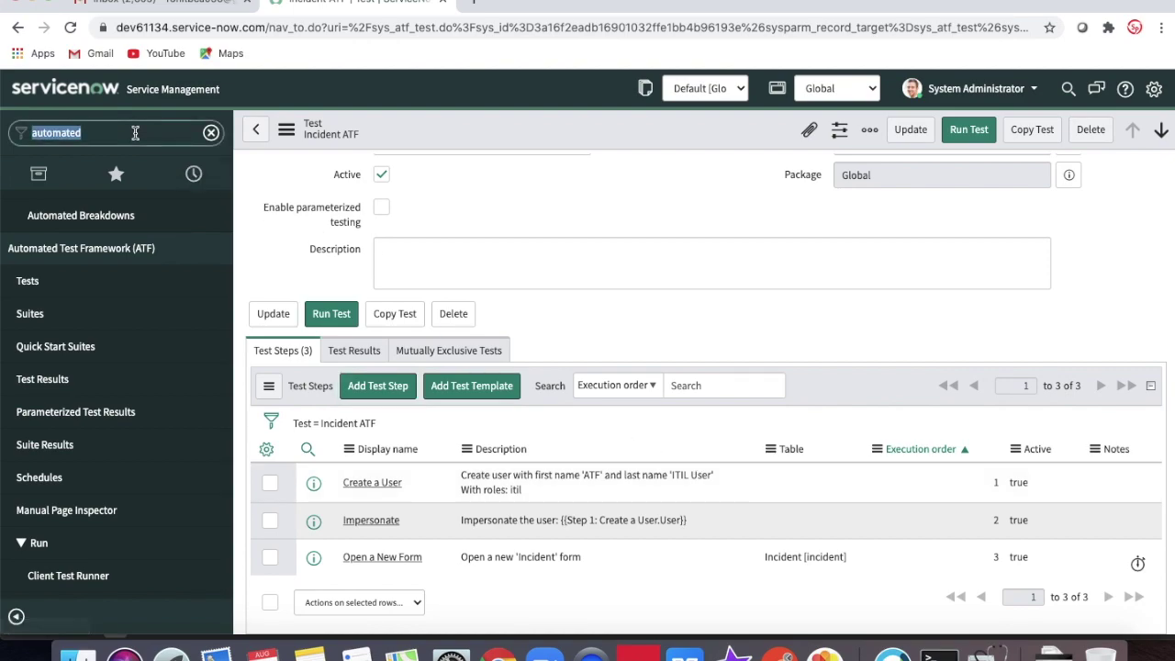
pyautogui.write('incident')
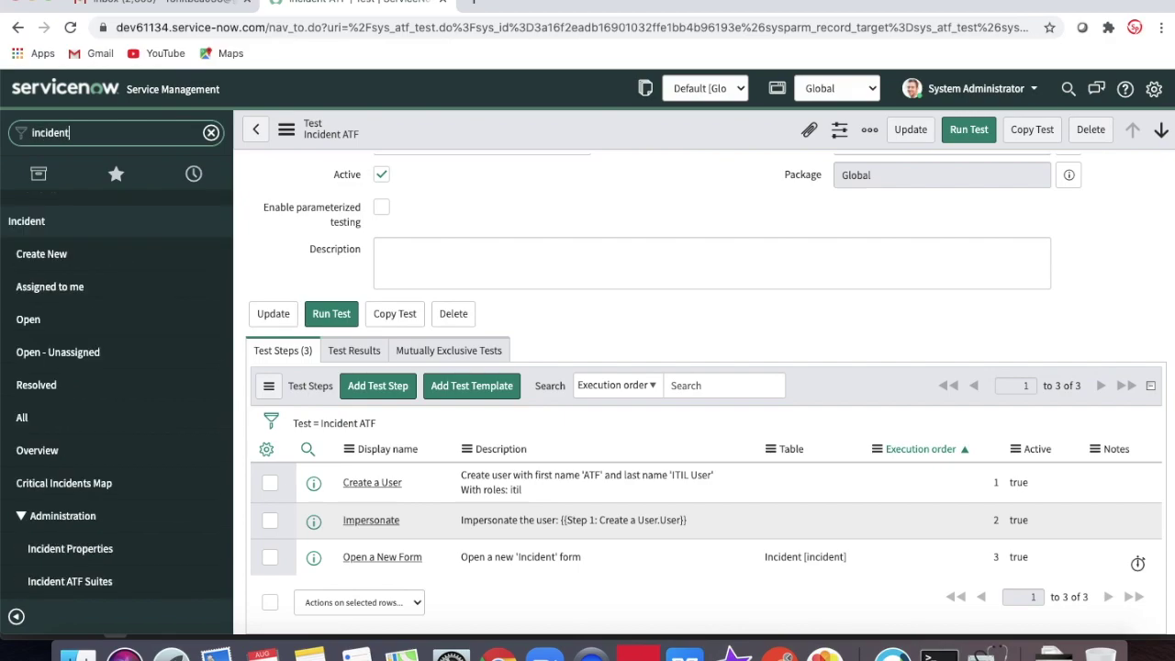
pyautogui.write('.FORM')
pyautogui.press('Return')
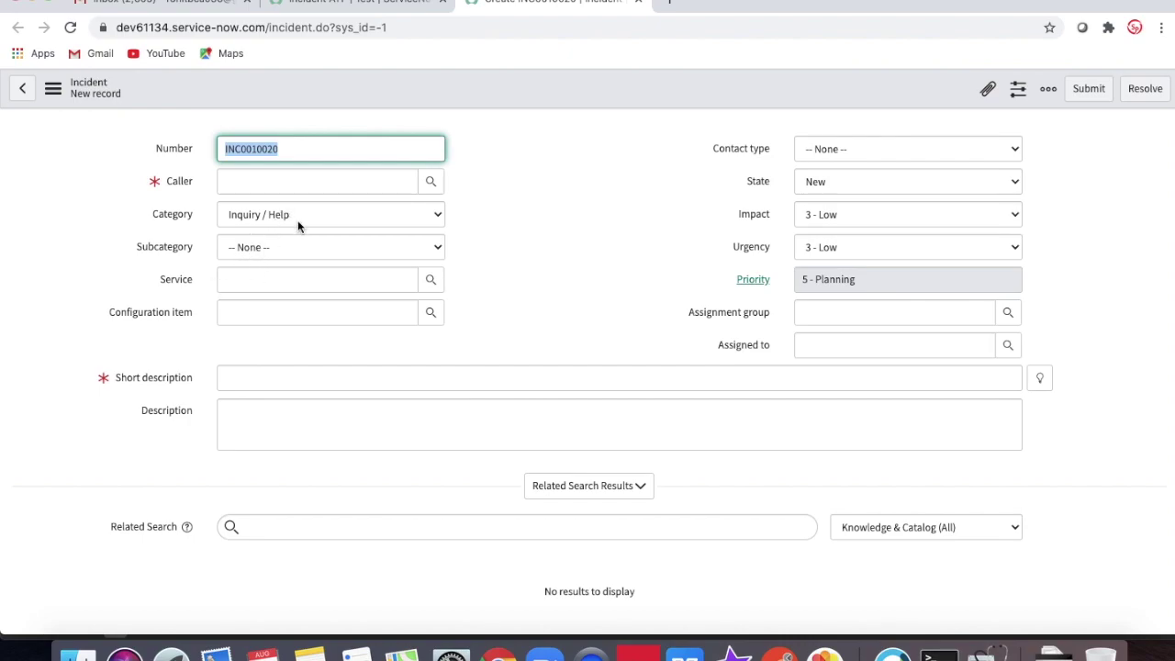
pyautogui.click(362, 9)
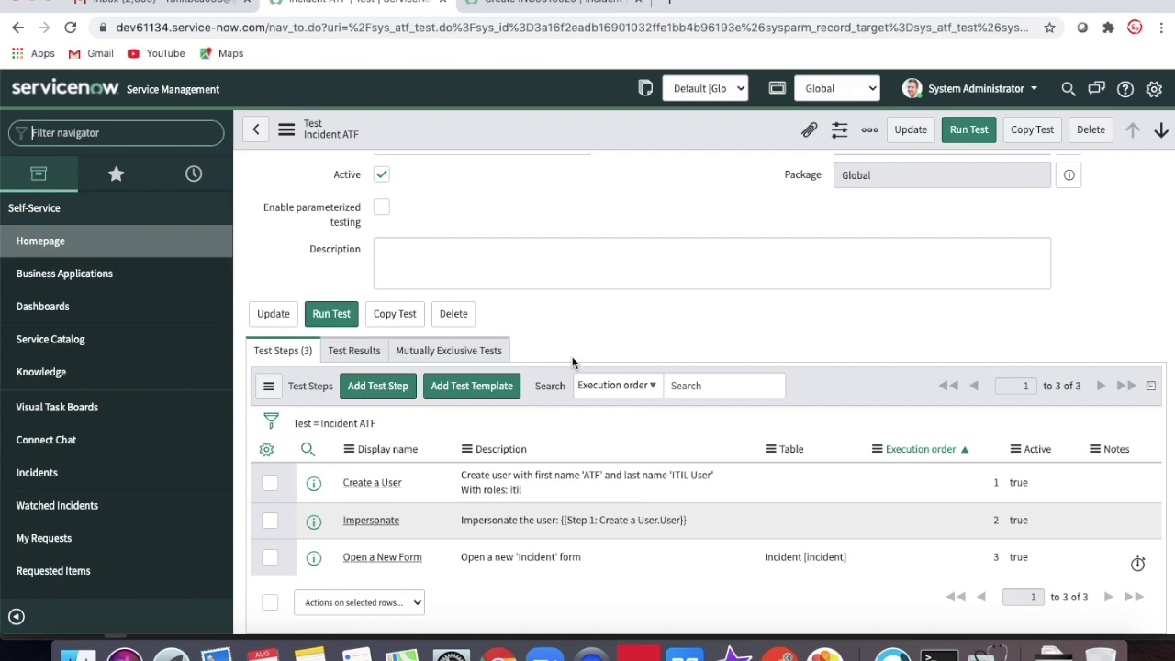
# Start a Field State Validation test step from the Form category, inserted after Step 3 - Open a New Form.
pyautogui.click(394, 387)
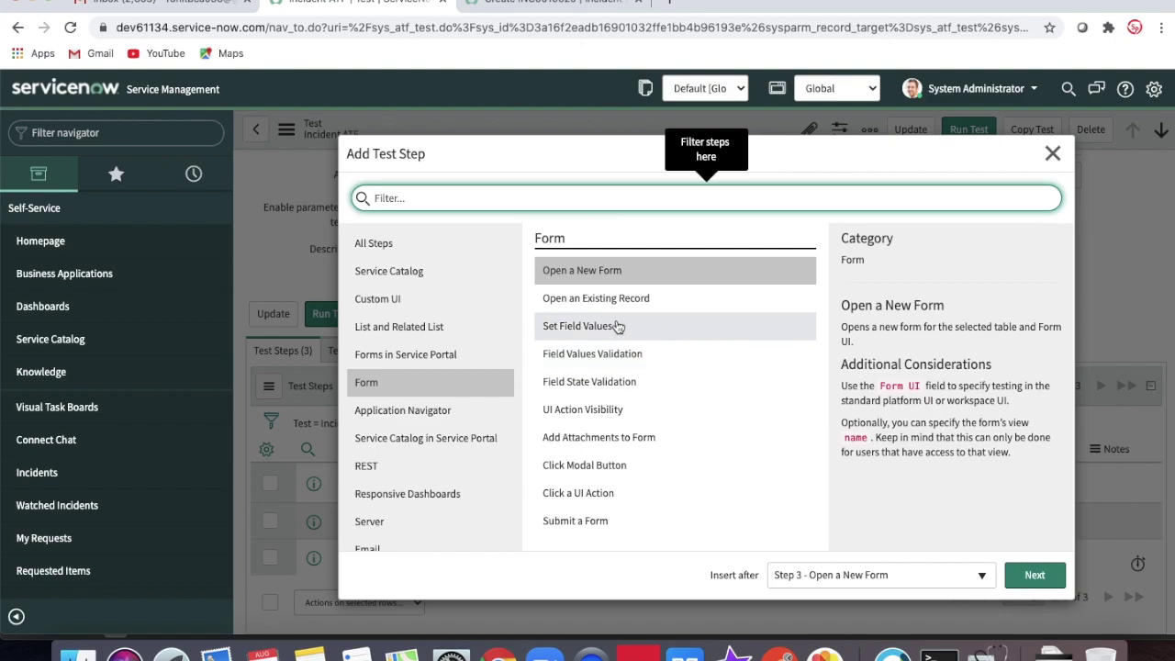
pyautogui.click(630, 332)
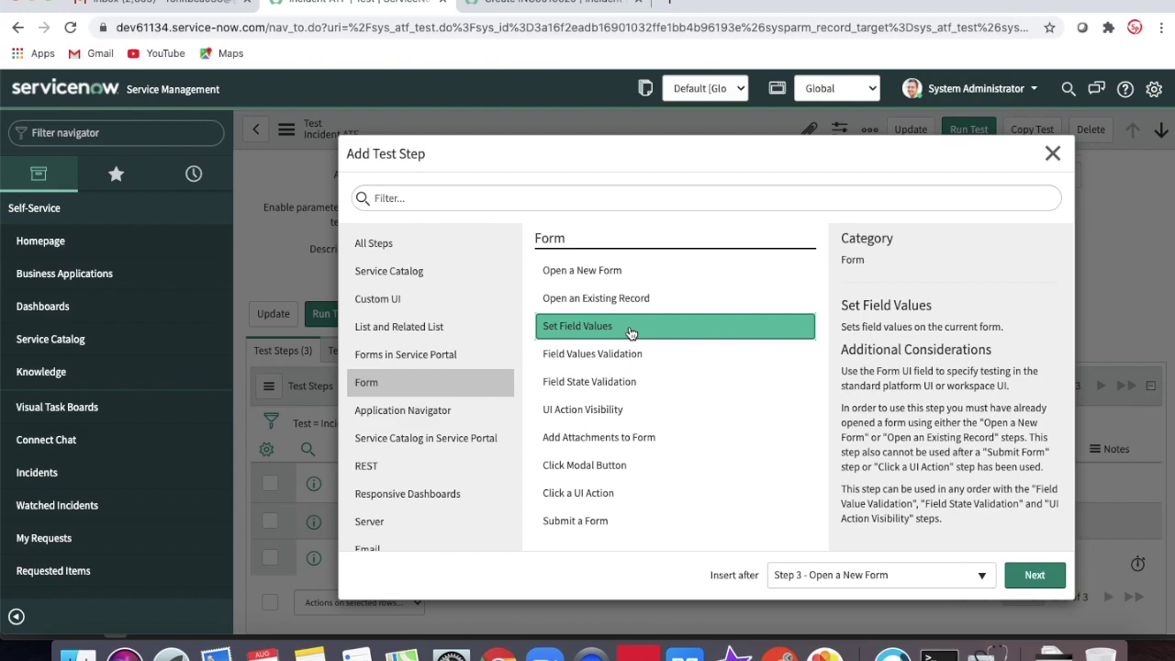
pyautogui.click(602, 363)
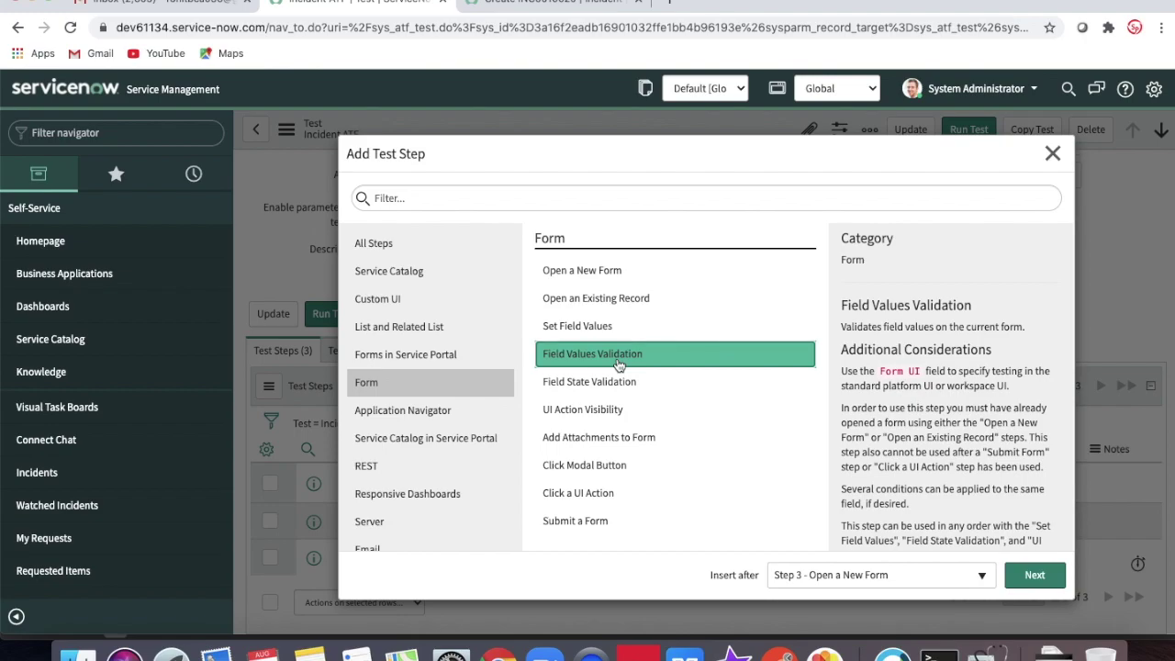
pyautogui.click(615, 384)
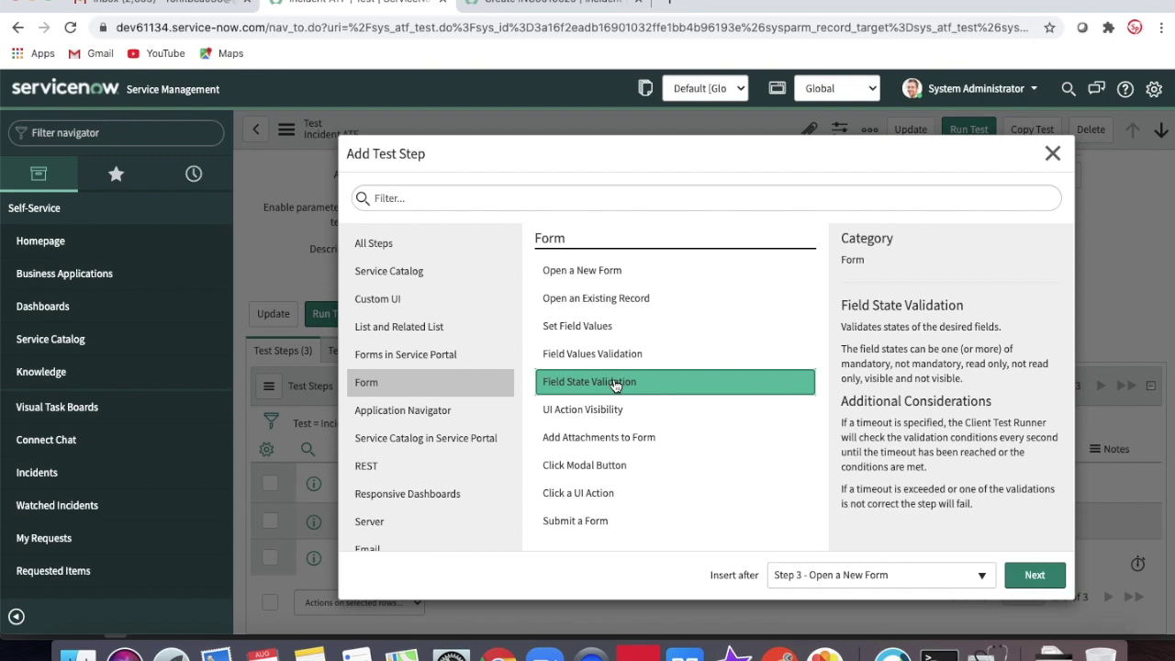
pyautogui.click(604, 361)
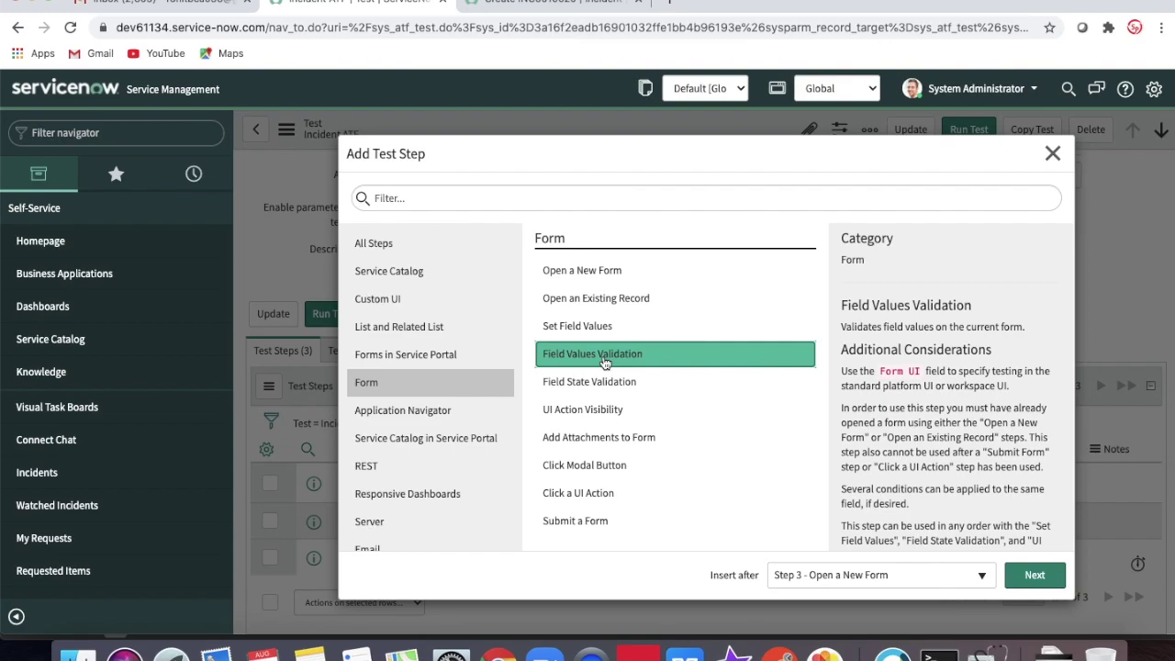
pyautogui.click(598, 385)
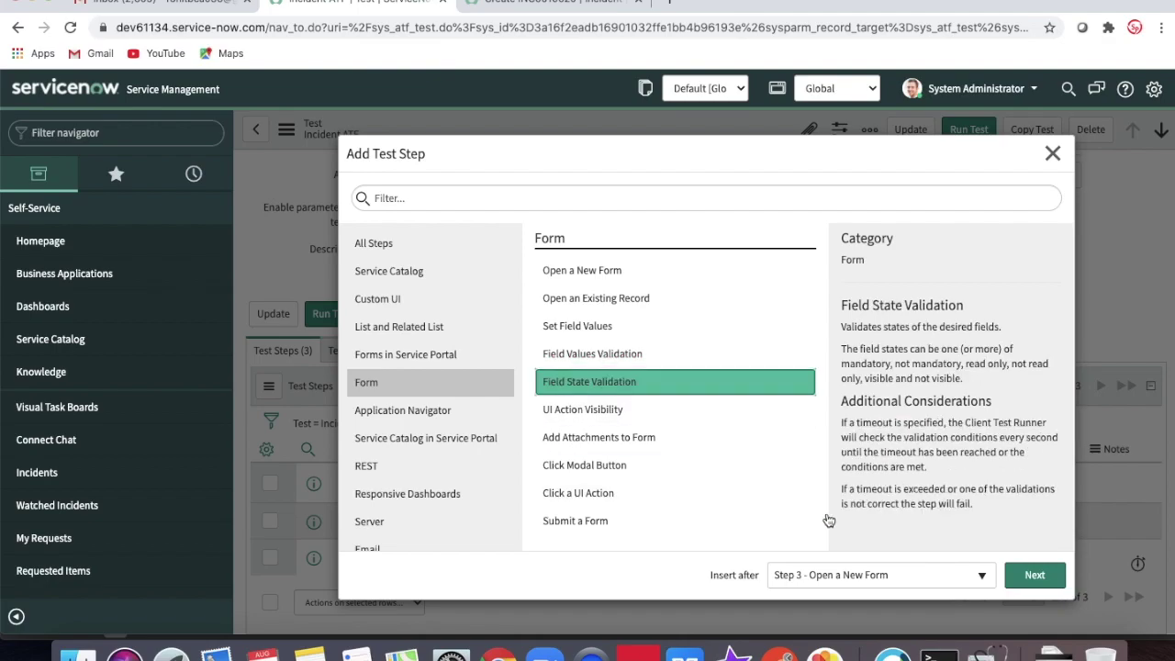
pyautogui.click(1021, 573)
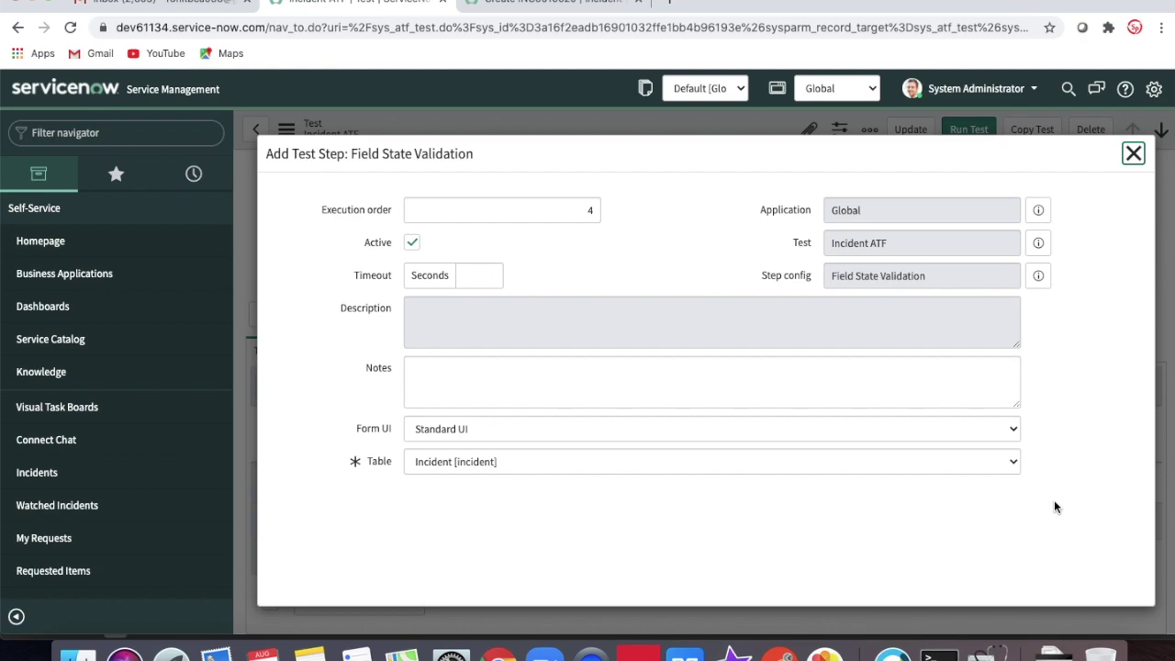
# Set the Field State Validation step's Mandatory fields to Caller and Short description.
pyautogui.scroll(-2, 417, 562)
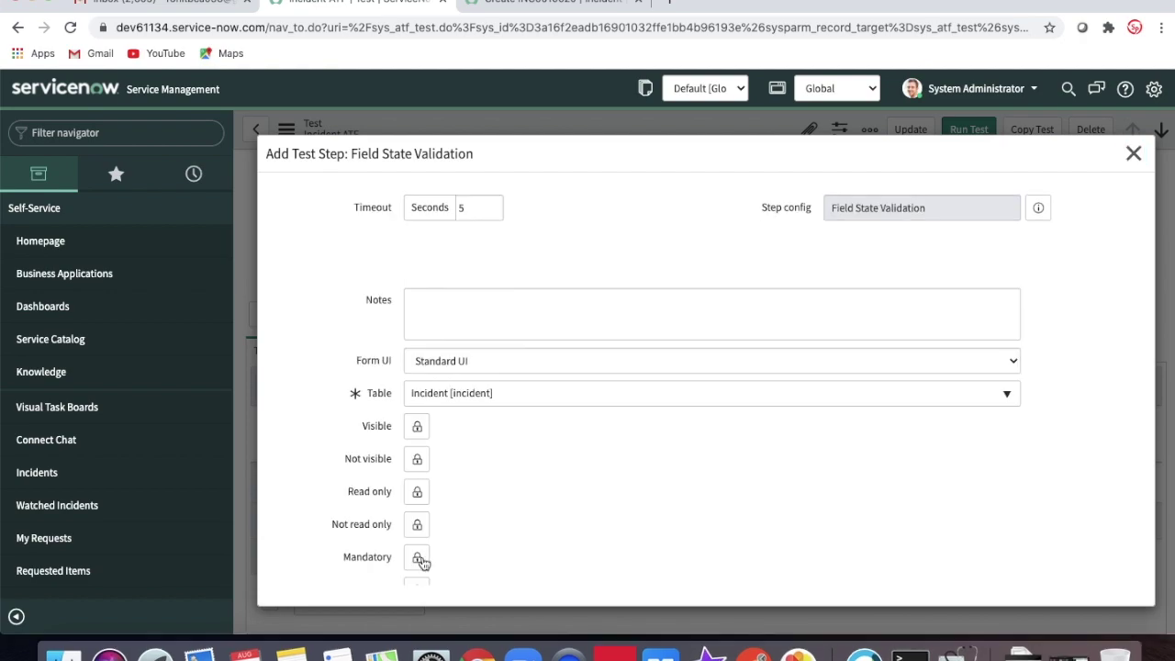
pyautogui.click(418, 559)
pyautogui.scroll(-3, 462, 535)
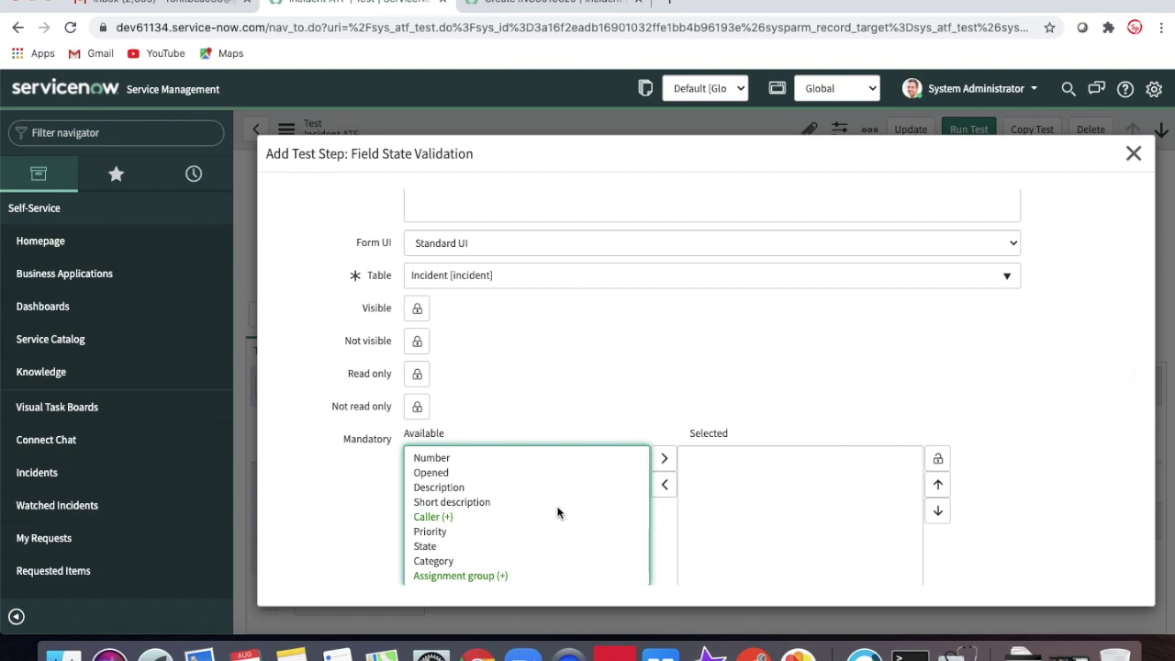
pyautogui.doubleClick(433, 516)
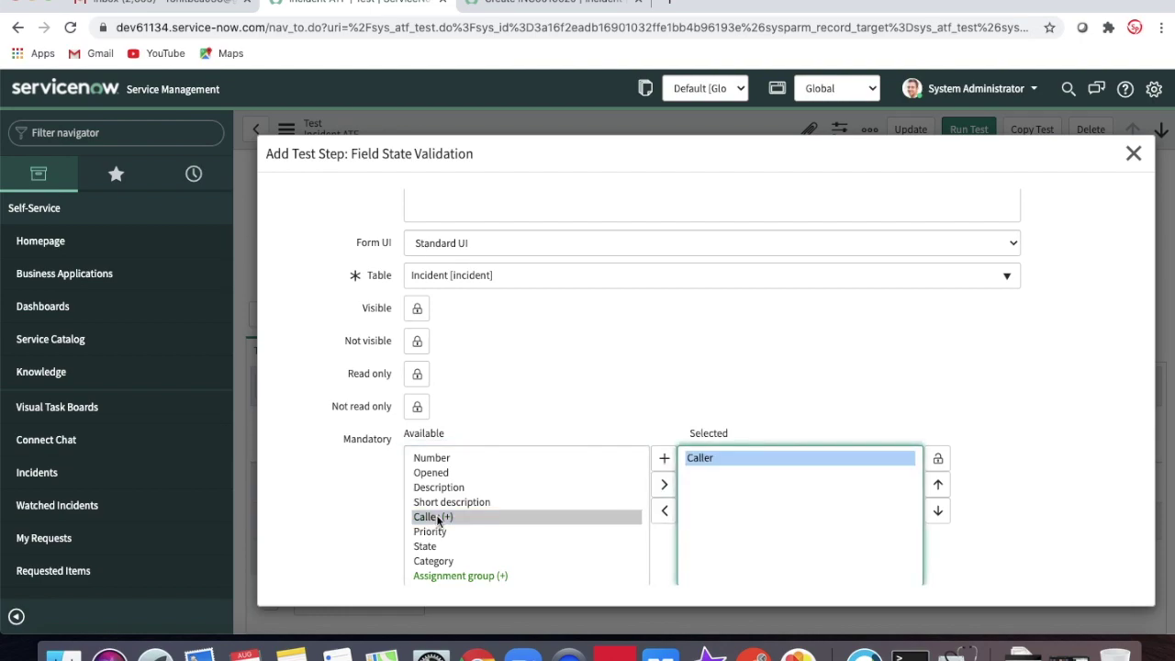
pyautogui.click(488, 502)
pyautogui.click(665, 460)
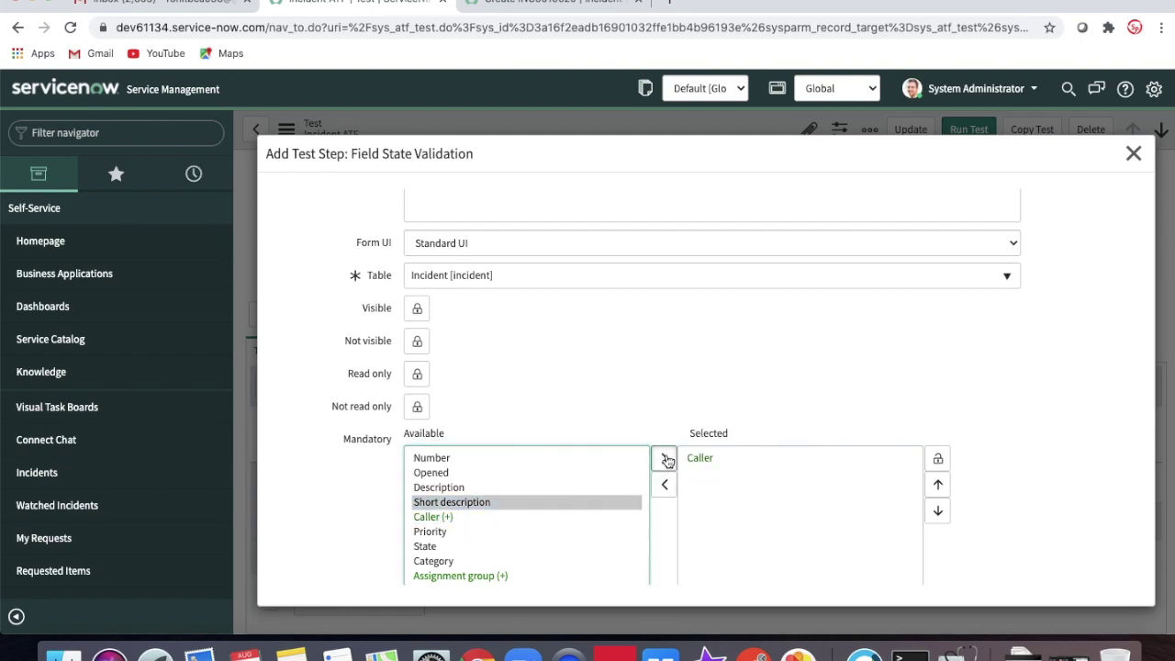
pyautogui.click(937, 458)
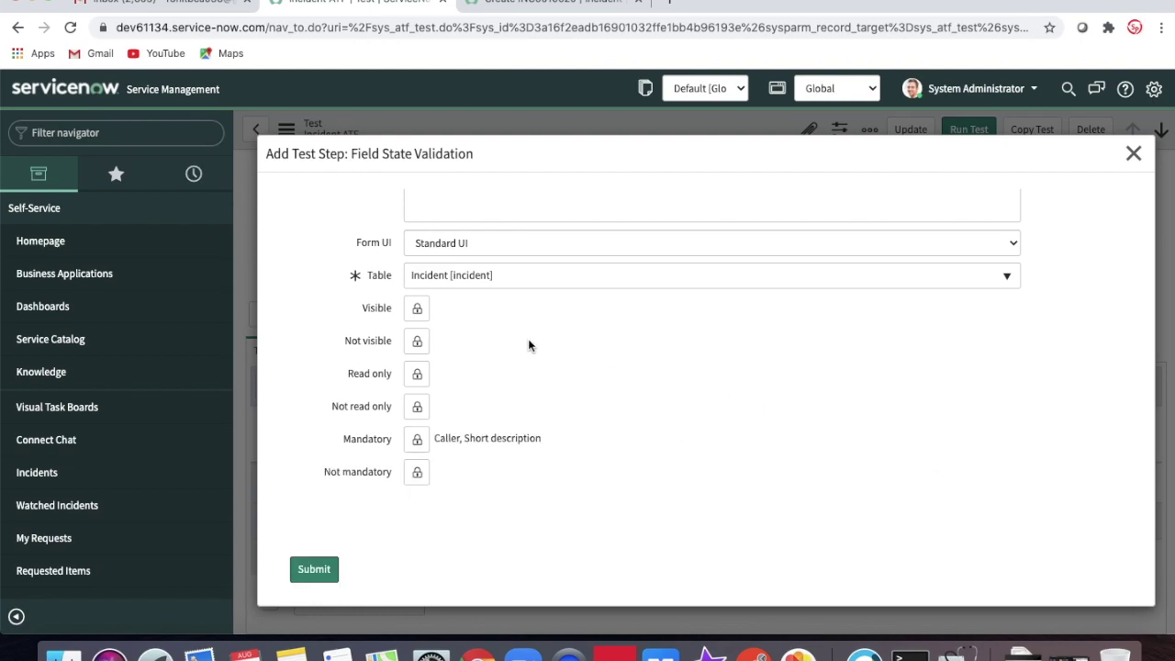
# Check the Resolution Information section of the blank Incident form and set the validation step's Not mandatory fields to Resolution code and Resolution notes.
pyautogui.click(496, 9)
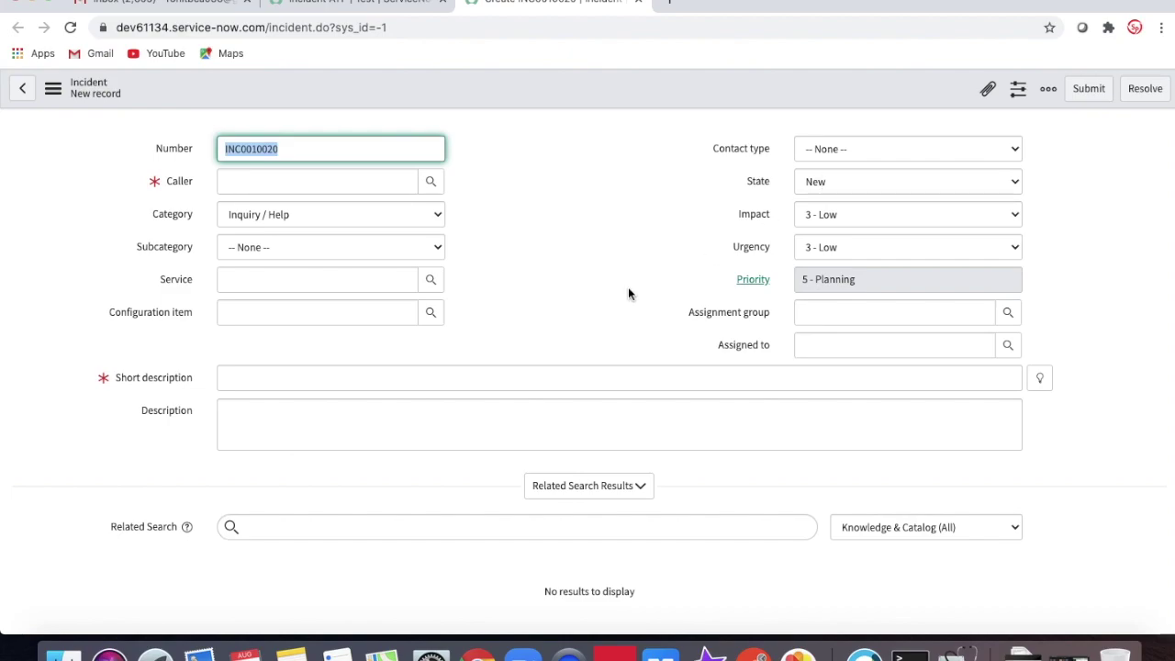
pyautogui.scroll(-5, 627, 292)
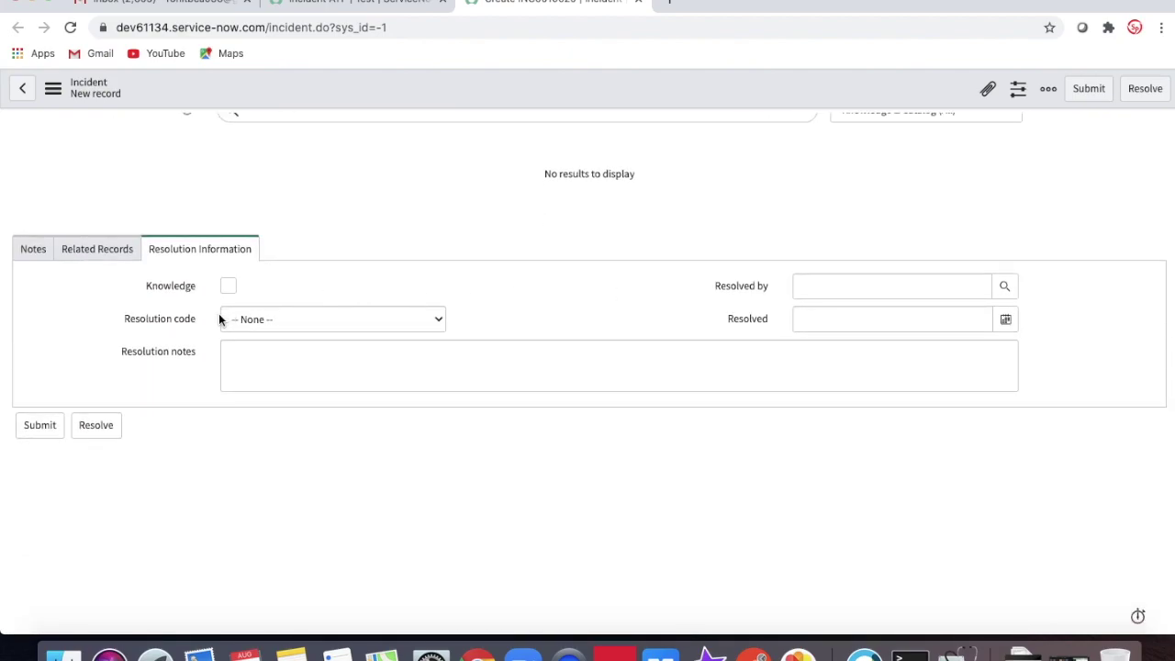
pyautogui.click(376, 11)
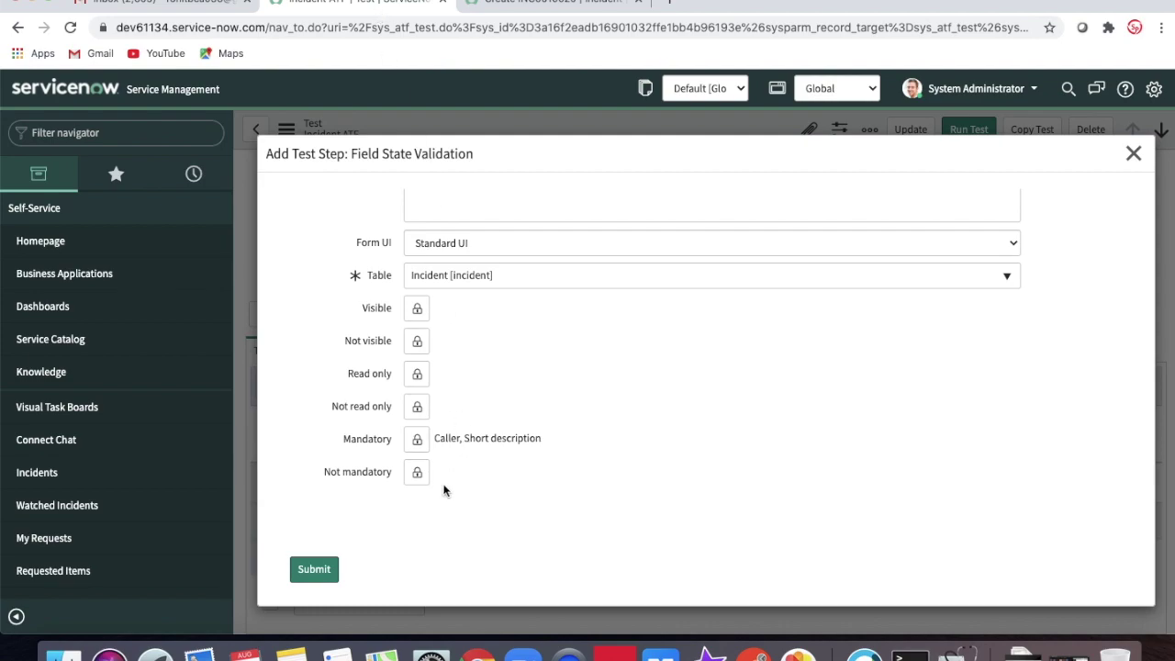
pyautogui.click(416, 473)
pyautogui.click(467, 511)
pyautogui.write('reo')
pyautogui.press('Down')
pyautogui.press('Down')
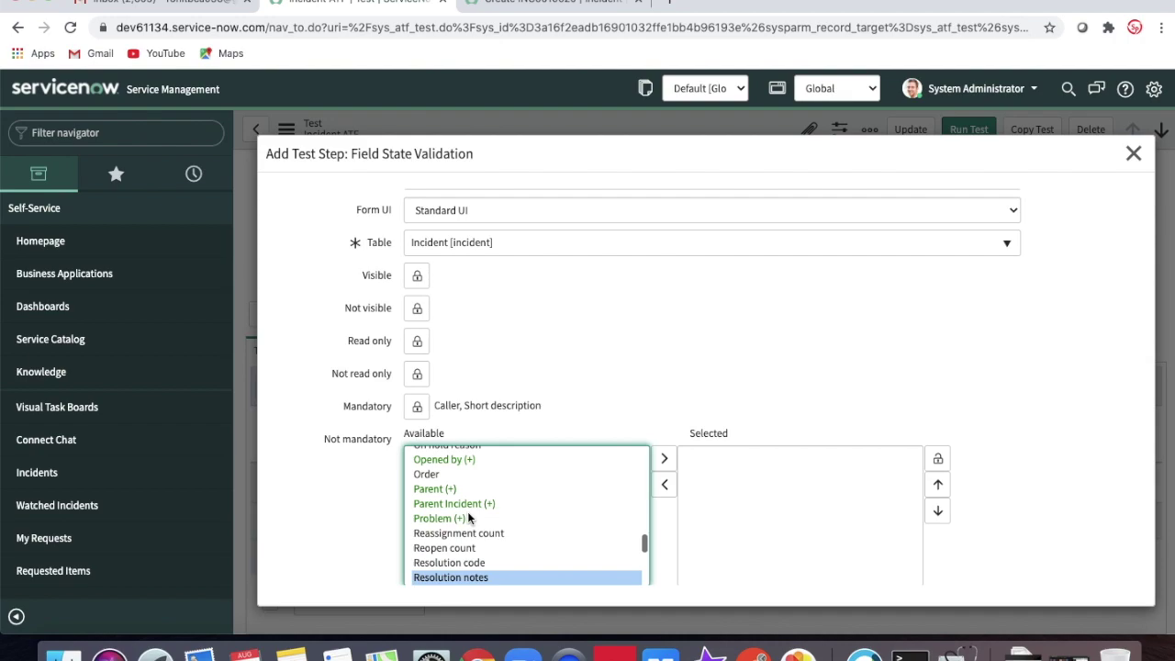
pyautogui.hotkey('shift', 'Up')
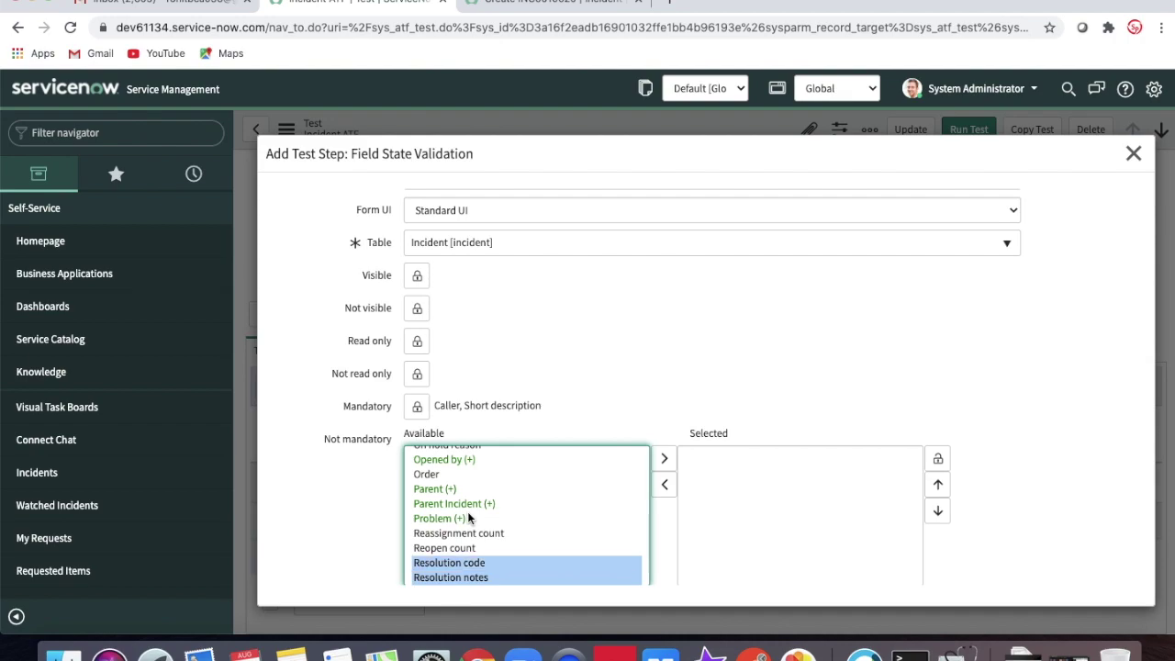
pyautogui.click(665, 459)
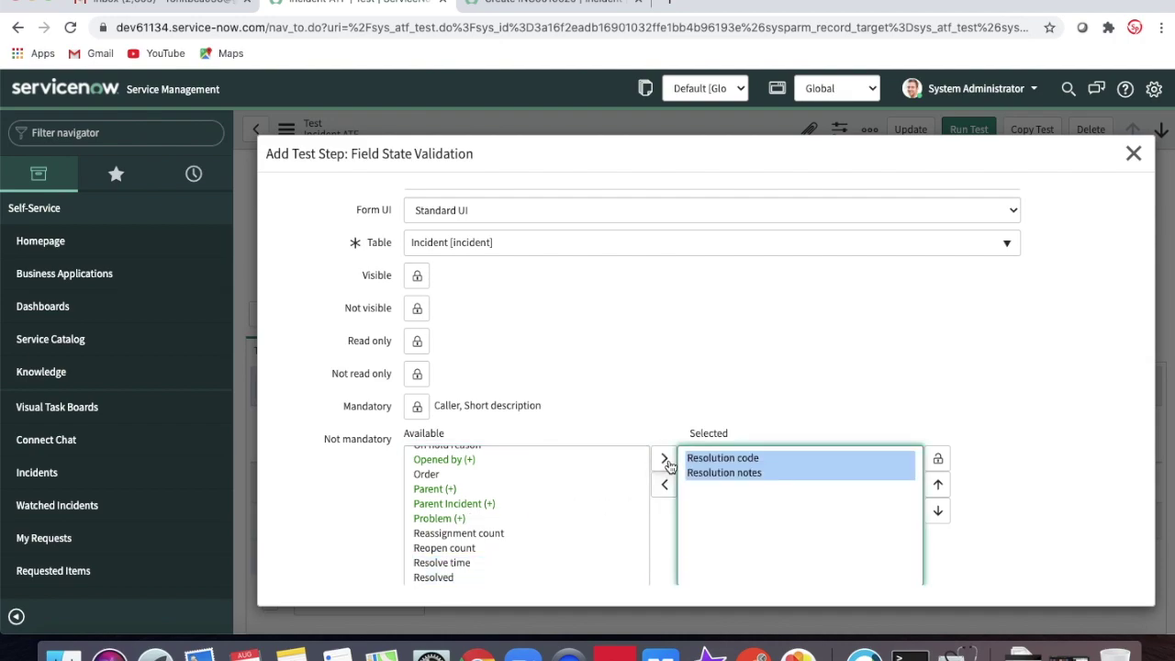
pyautogui.click(937, 470)
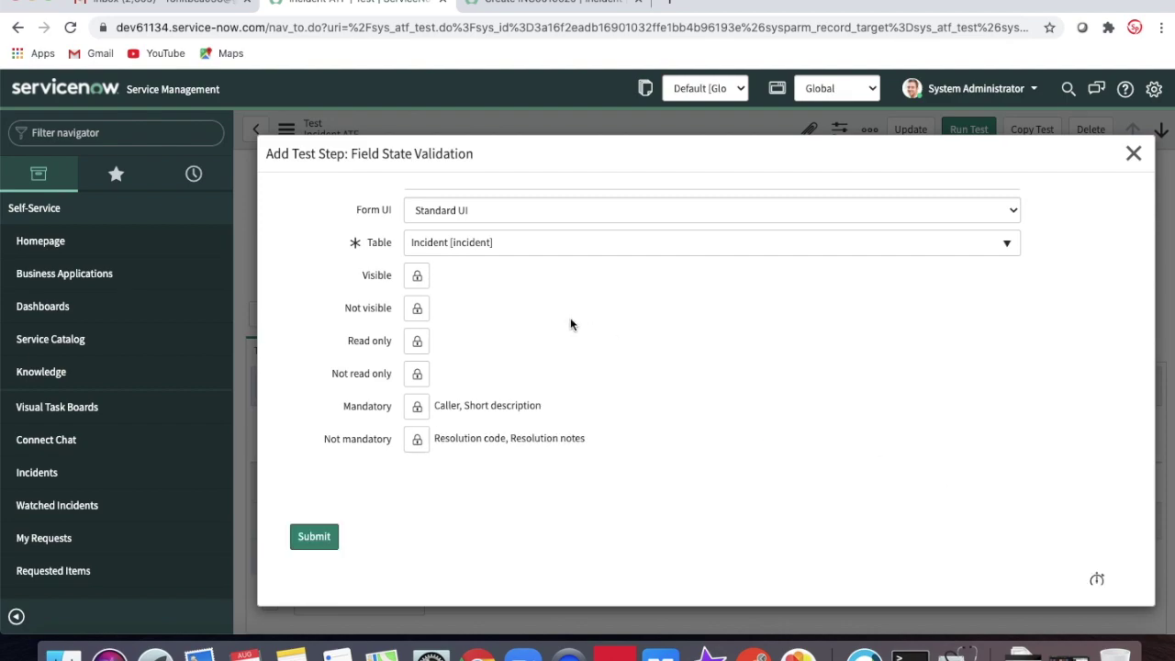
# Set the validation step's Read only field to Priority and submit the Field State Validation step.
pyautogui.click(503, 6)
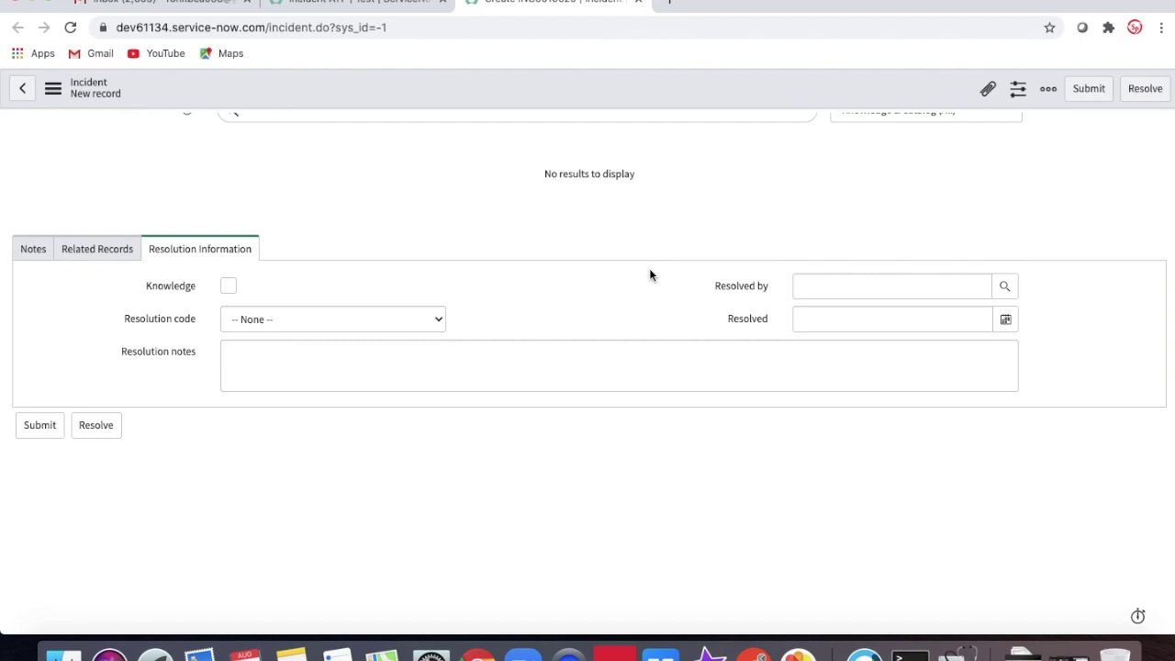
pyautogui.click(407, 4)
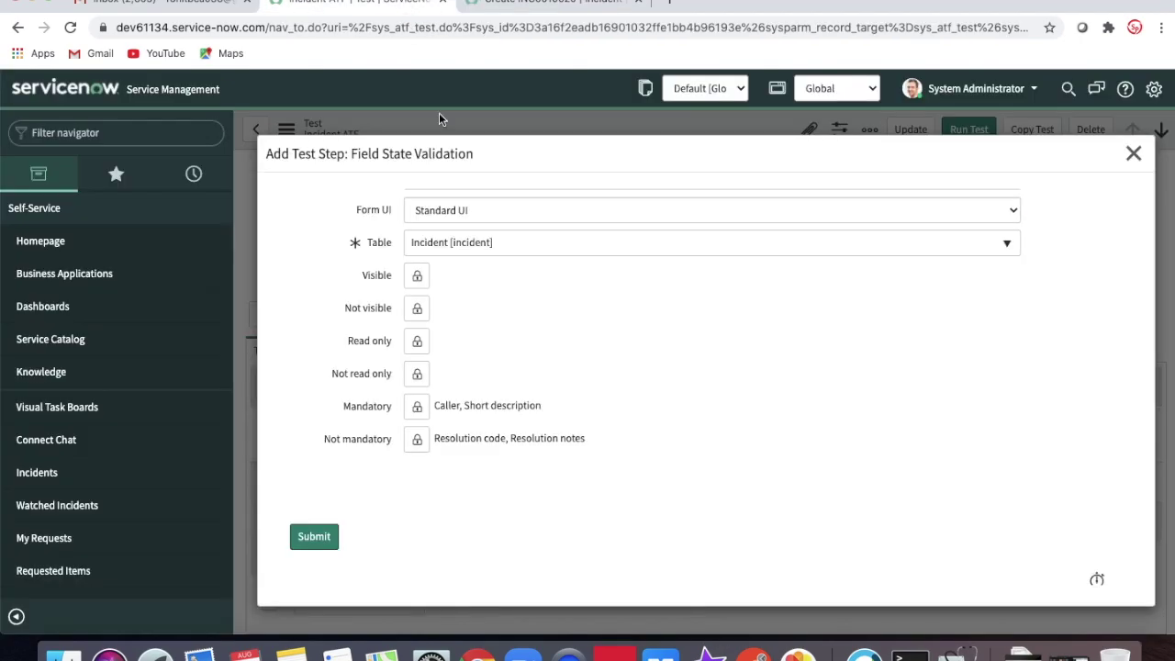
pyautogui.click(417, 341)
pyautogui.click(463, 389)
pyautogui.click(464, 432)
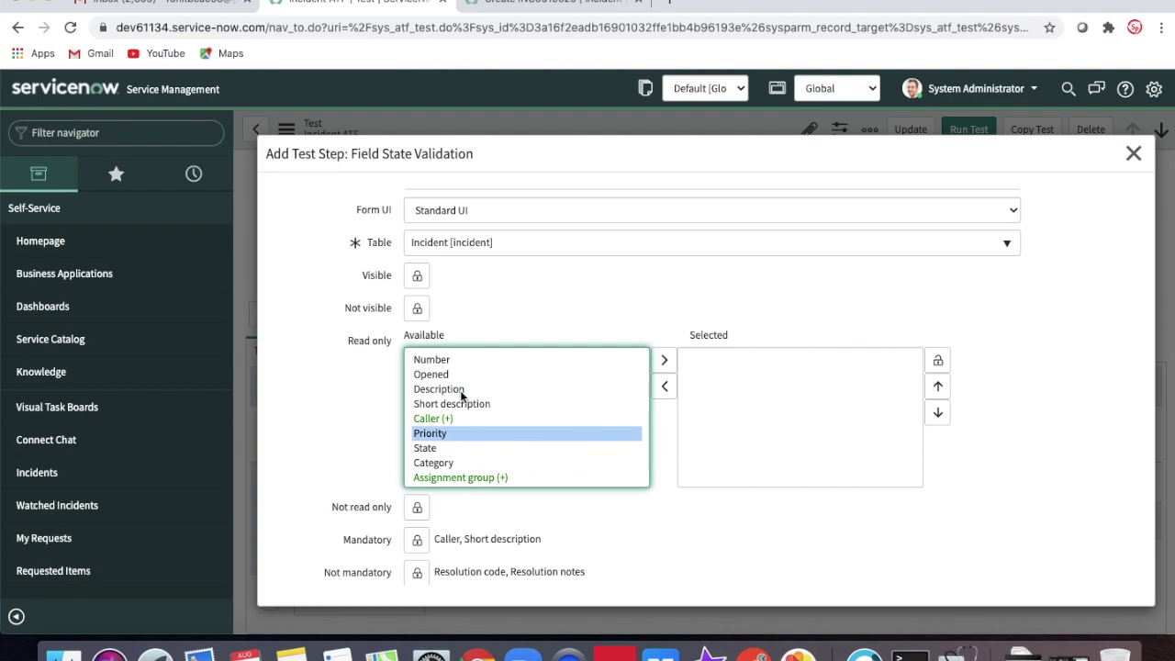
pyautogui.click(665, 364)
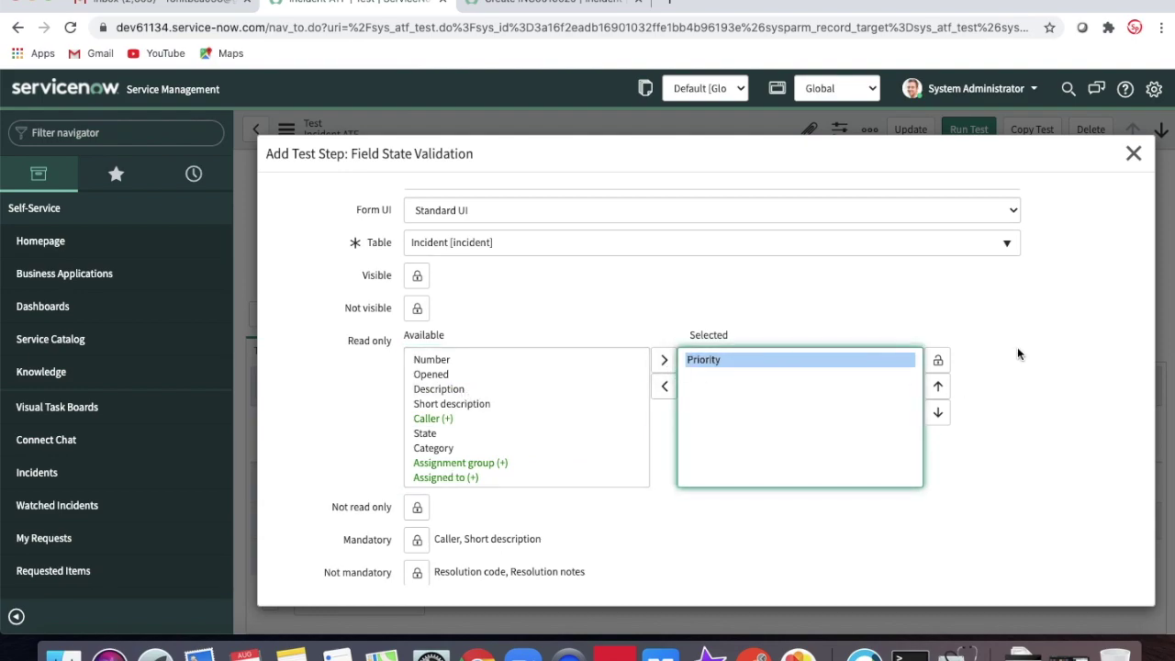
pyautogui.scroll(-3, 1017, 347)
pyautogui.click(318, 547)
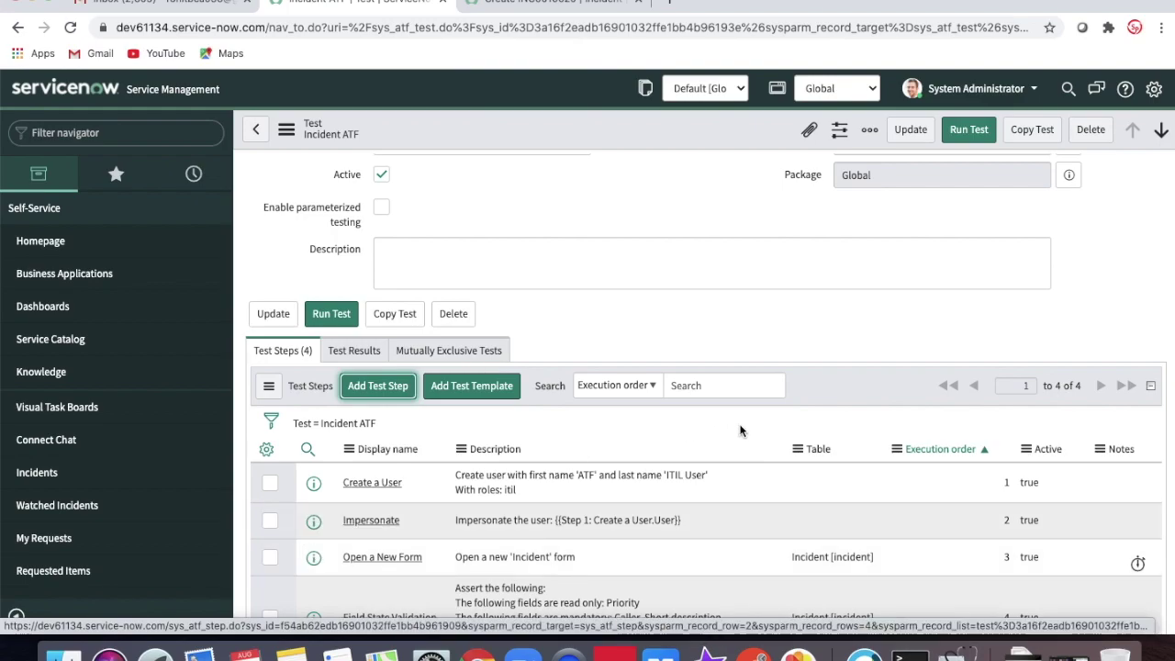
# Start a Field Values Validation test step from the Form category, inserted after Step 4 - Field State Validation.
pyautogui.scroll(-2, 742, 427)
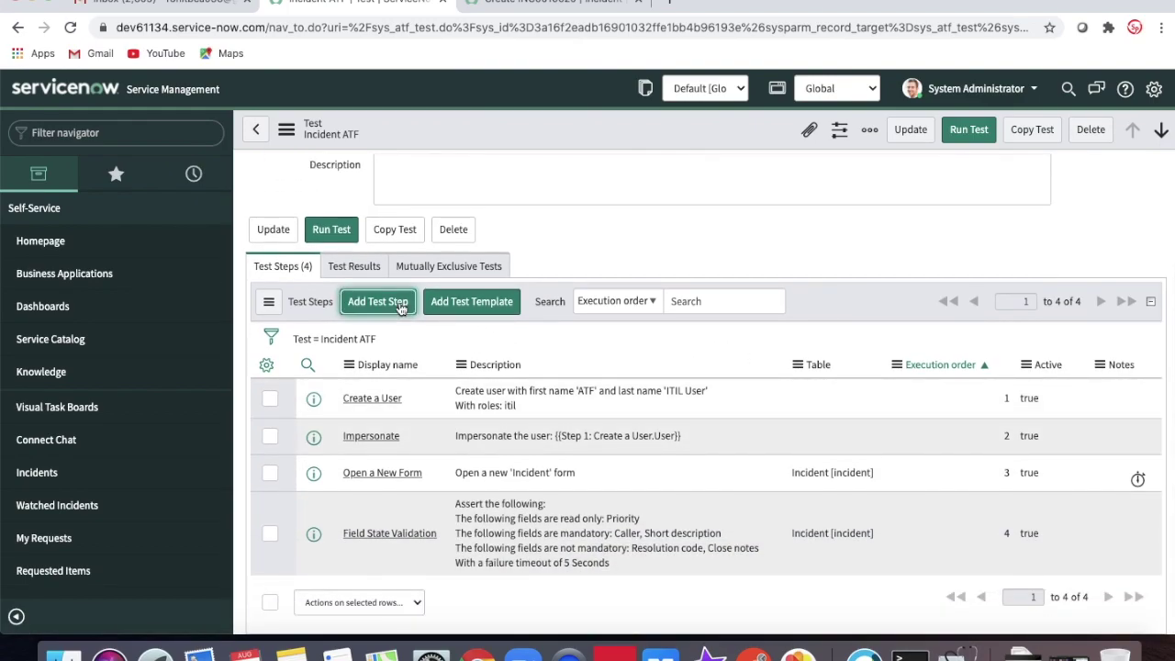
pyautogui.click(551, 7)
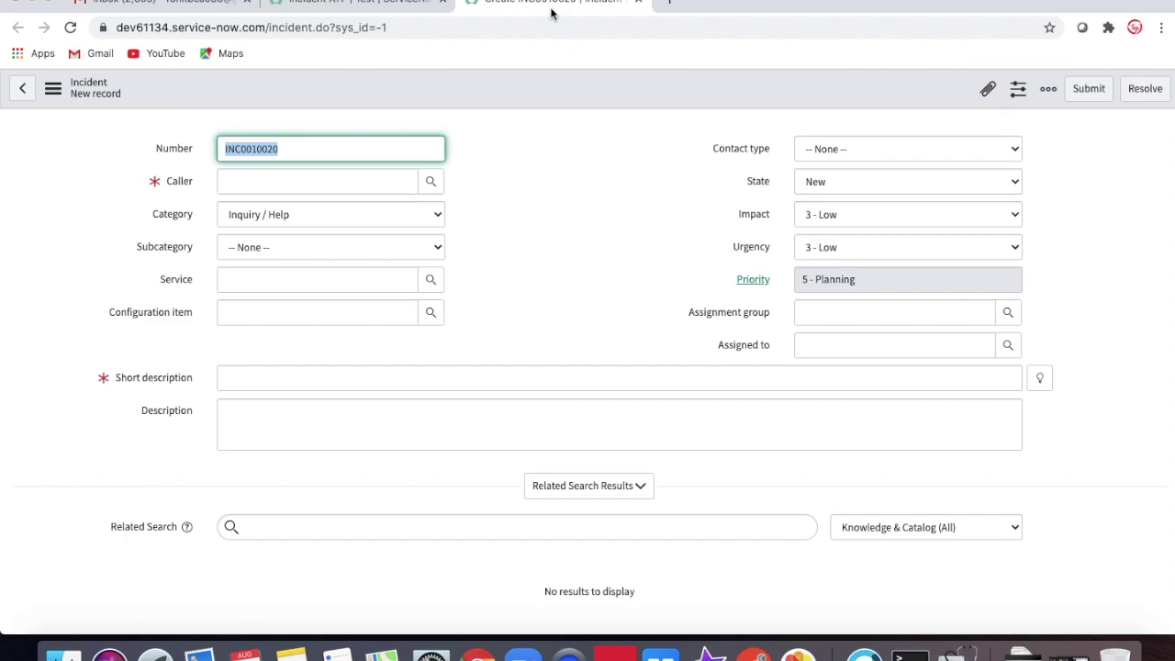
pyautogui.click(419, 8)
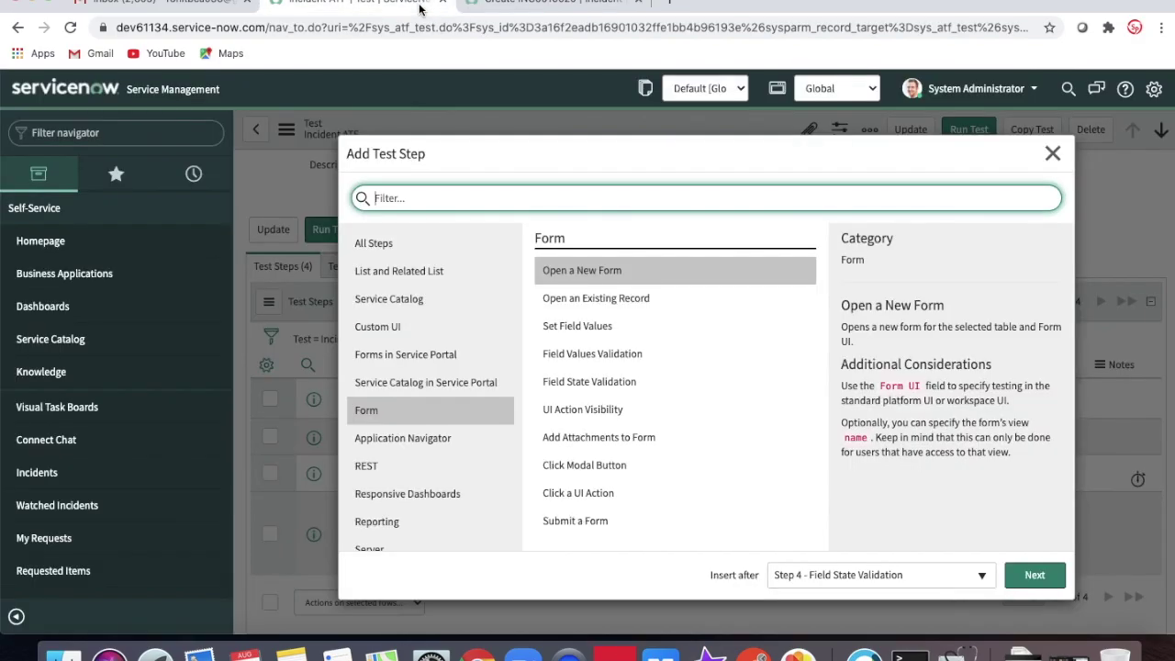
pyautogui.click(625, 365)
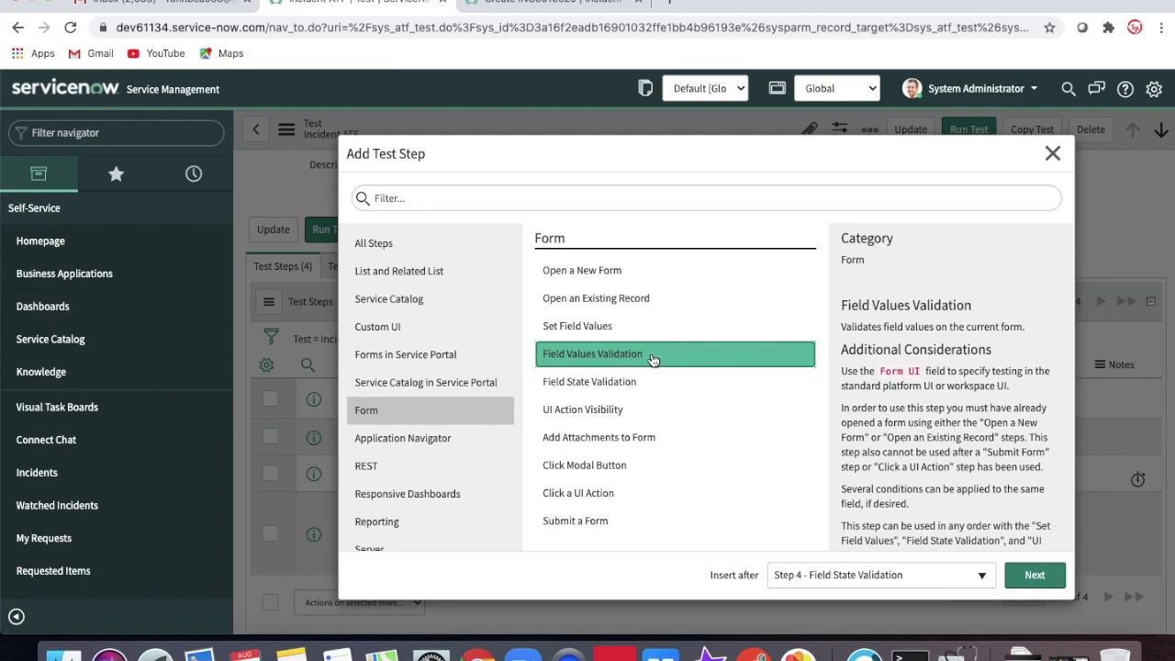
pyautogui.click(1037, 578)
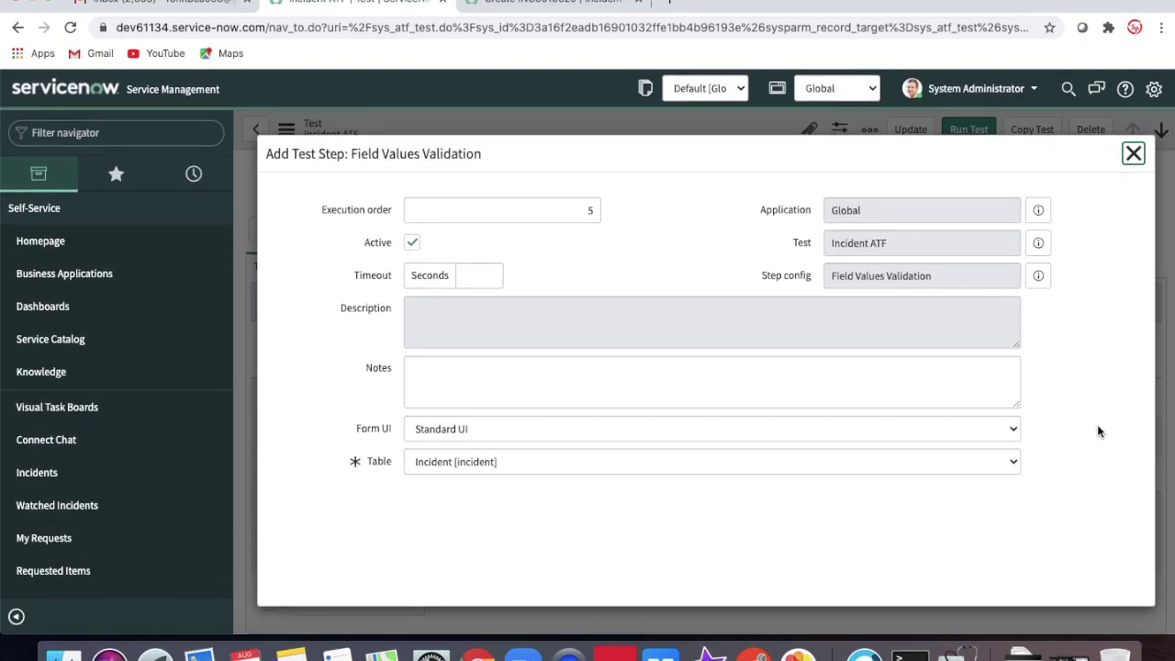
# Check the default values on the blank Incident form and add the condition State is New to the Field Values Validation step.
pyautogui.scroll(-1, 1097, 428)
pyautogui.click(494, 451)
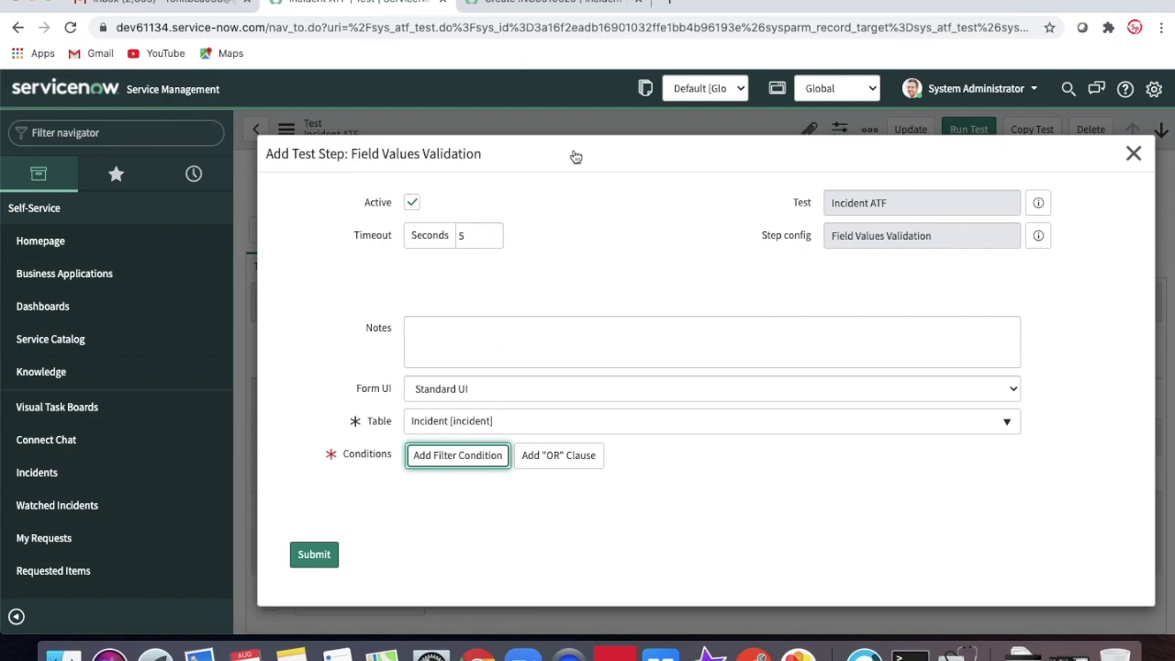
pyautogui.click(564, 9)
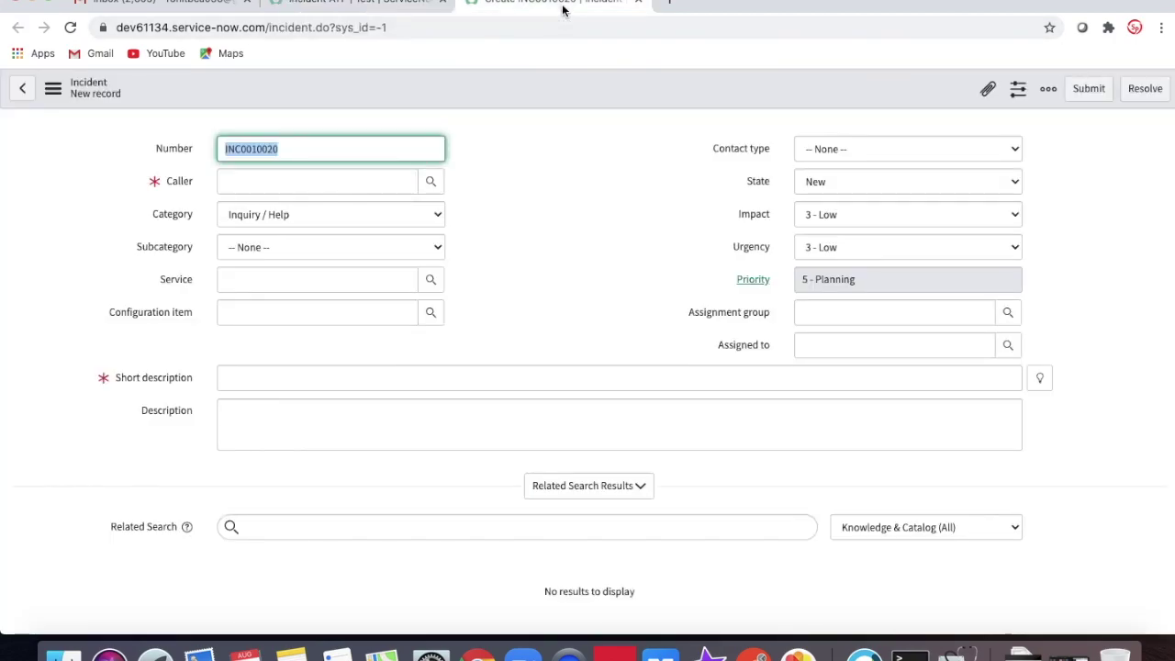
pyautogui.click(331, 5)
pyautogui.click(529, 495)
pyautogui.write('state')
pyautogui.press('Down')
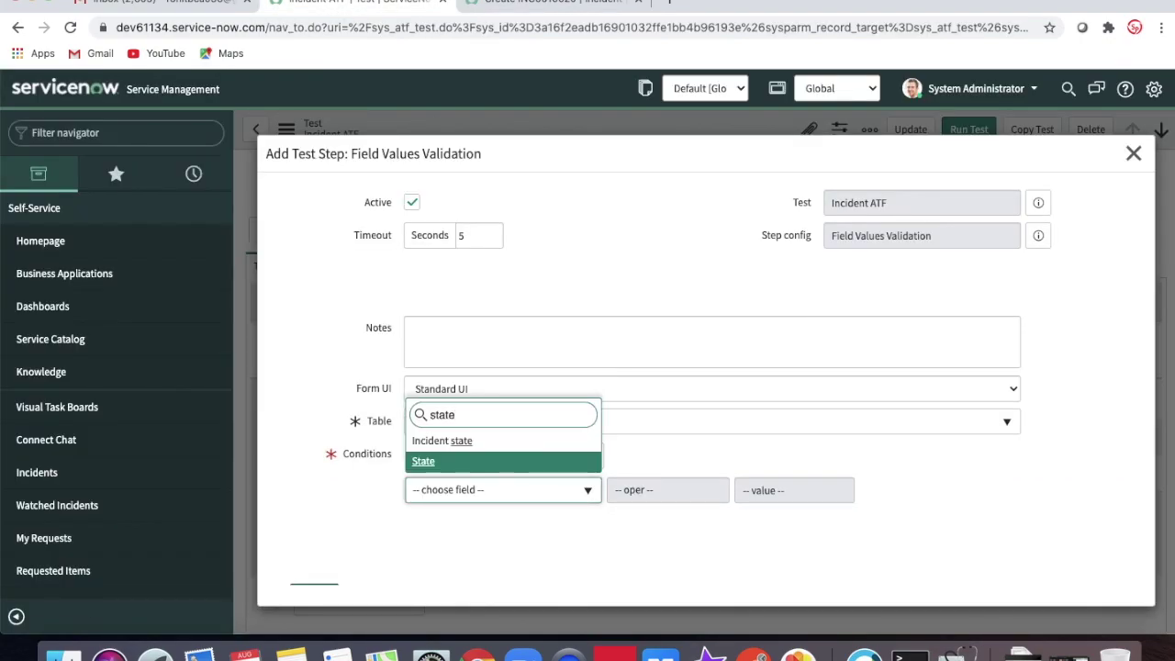
pyautogui.press('Return')
pyautogui.click(778, 499)
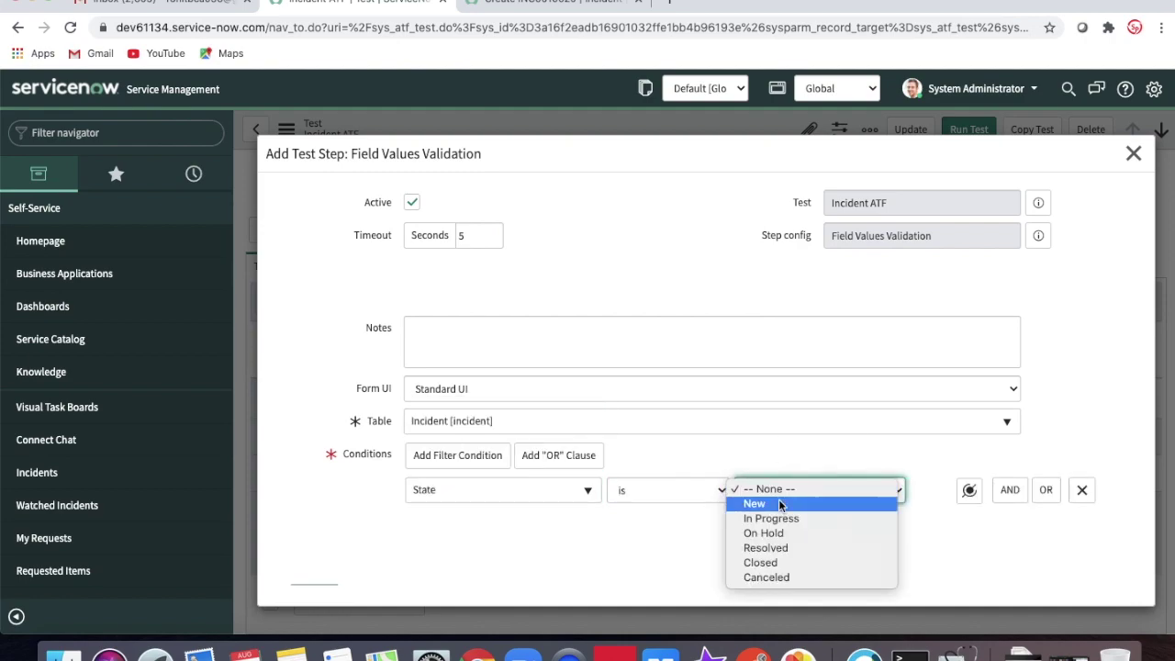
pyautogui.click(762, 504)
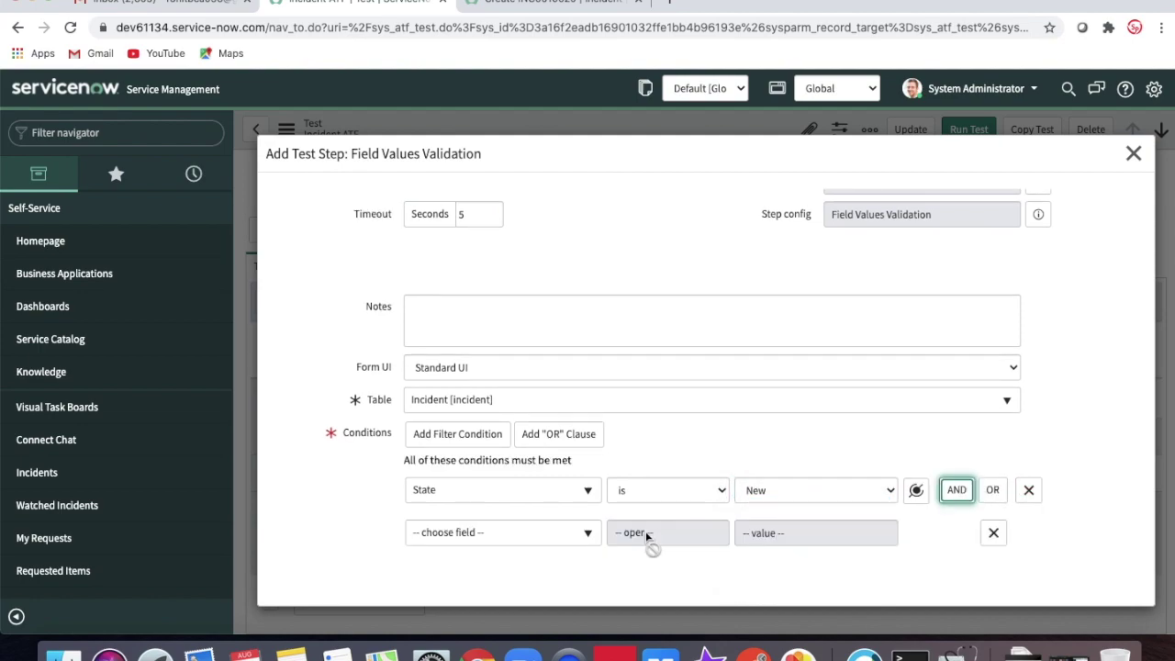
# Add the condition Category is Inquiry / Help to the Field Values Validation step and submit it.
pyautogui.click(535, 538)
pyautogui.write('cat')
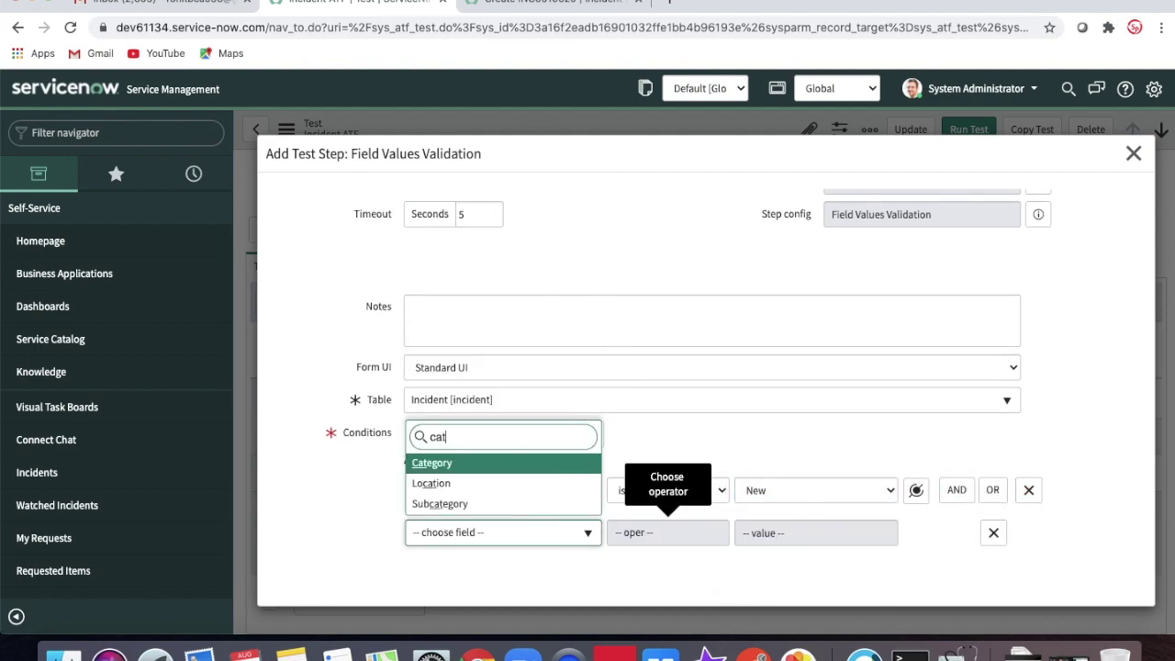
pyautogui.write('a')
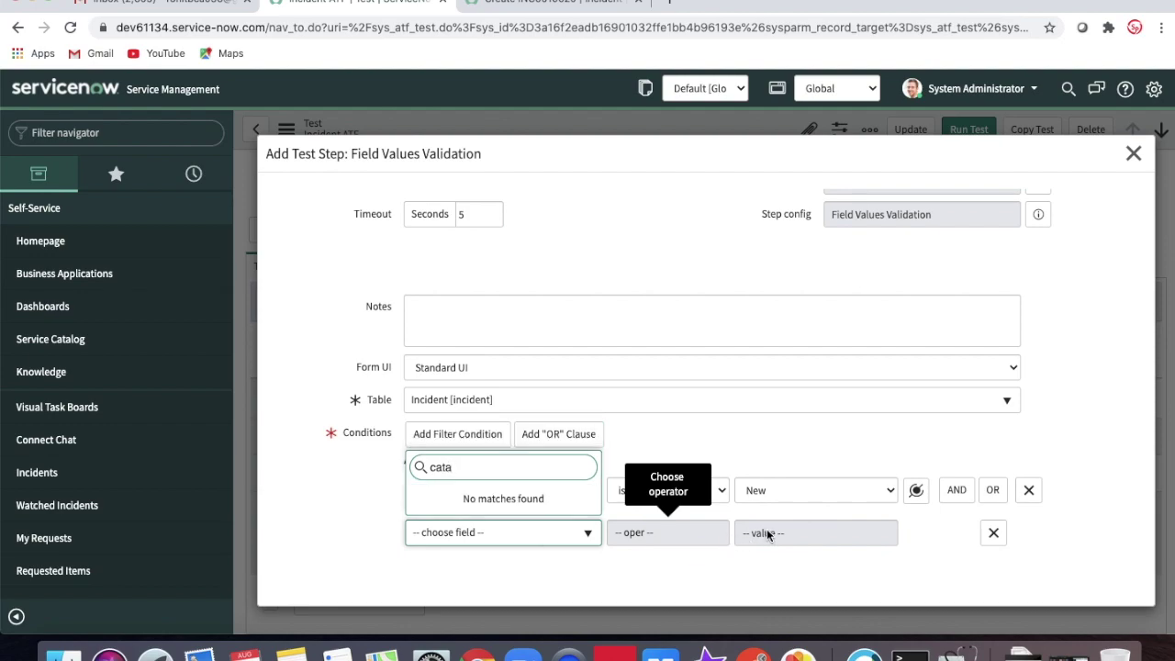
pyautogui.press('BackSpace')
pyautogui.click(498, 465)
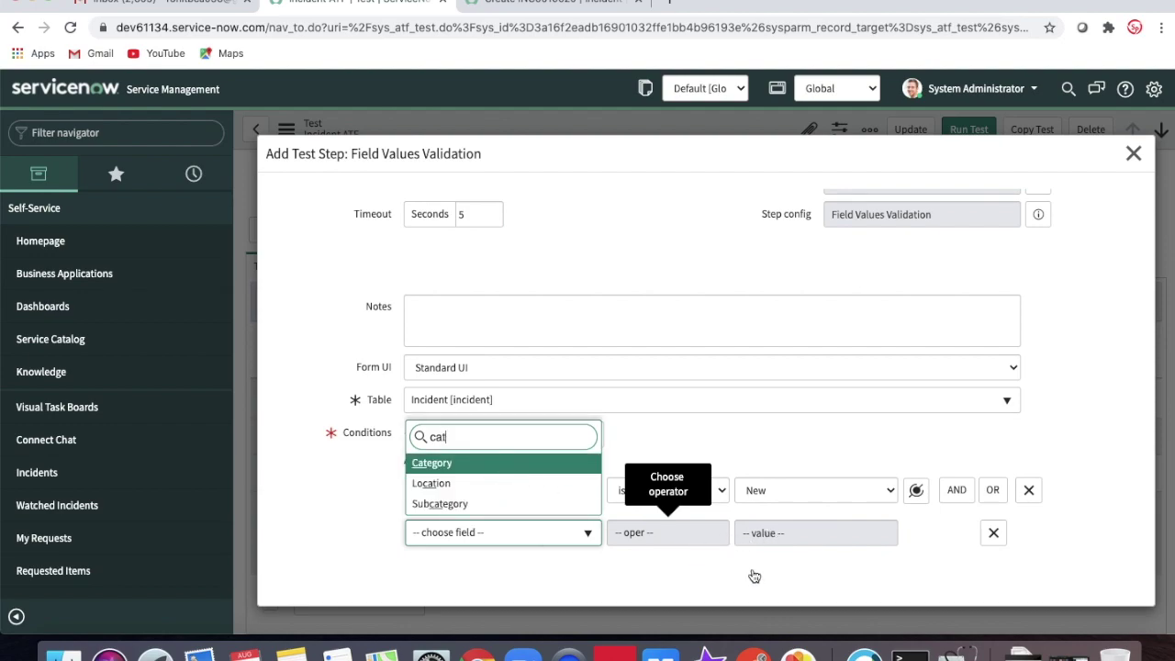
pyautogui.click(788, 534)
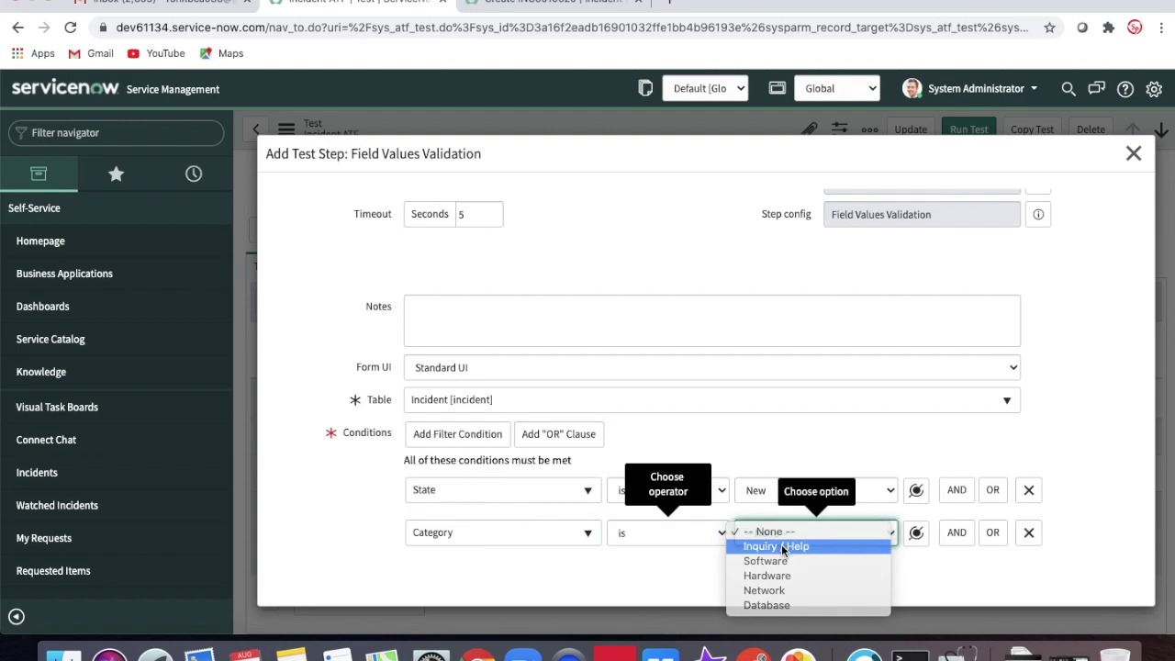
pyautogui.click(787, 546)
pyautogui.scroll(-2, 1080, 388)
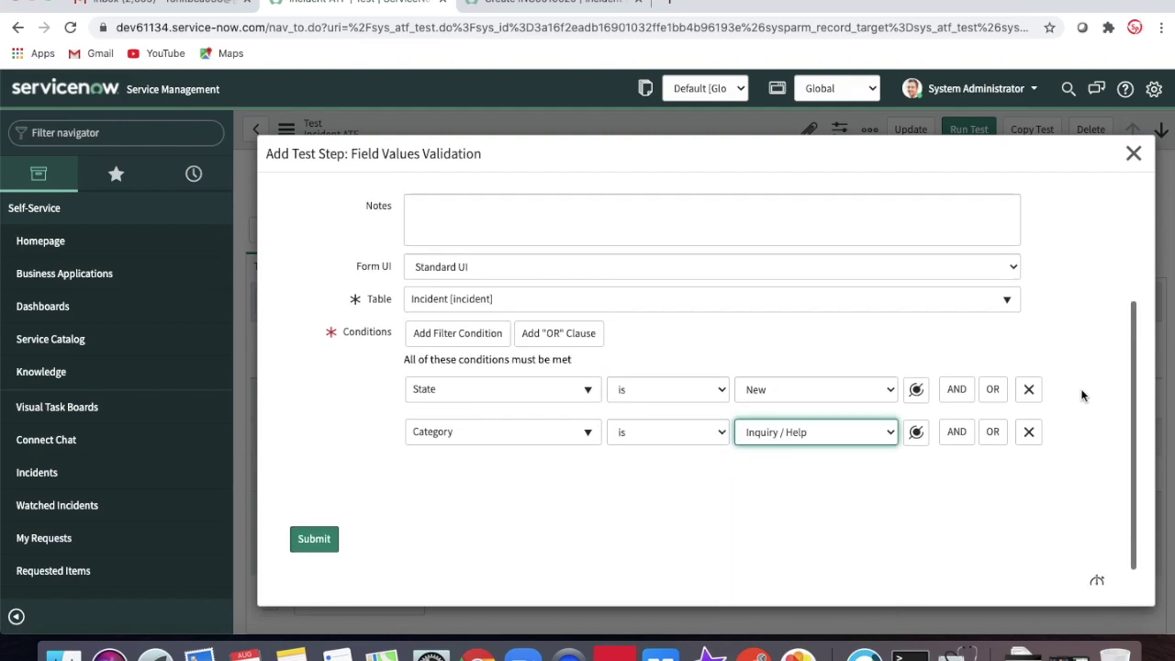
pyautogui.click(323, 538)
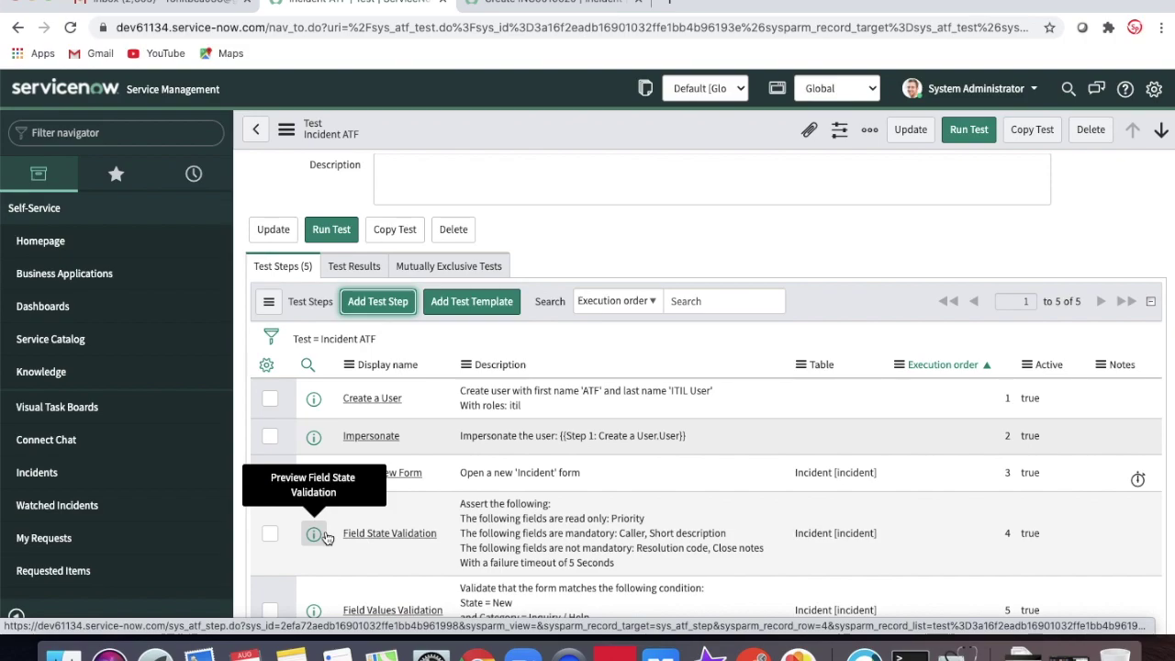
# Check the mandatory fields on the blank Incident form and start a Set Field Values test step from the Form category, inserted after Step 5 - Field Values Validation.
pyautogui.click(529, 4)
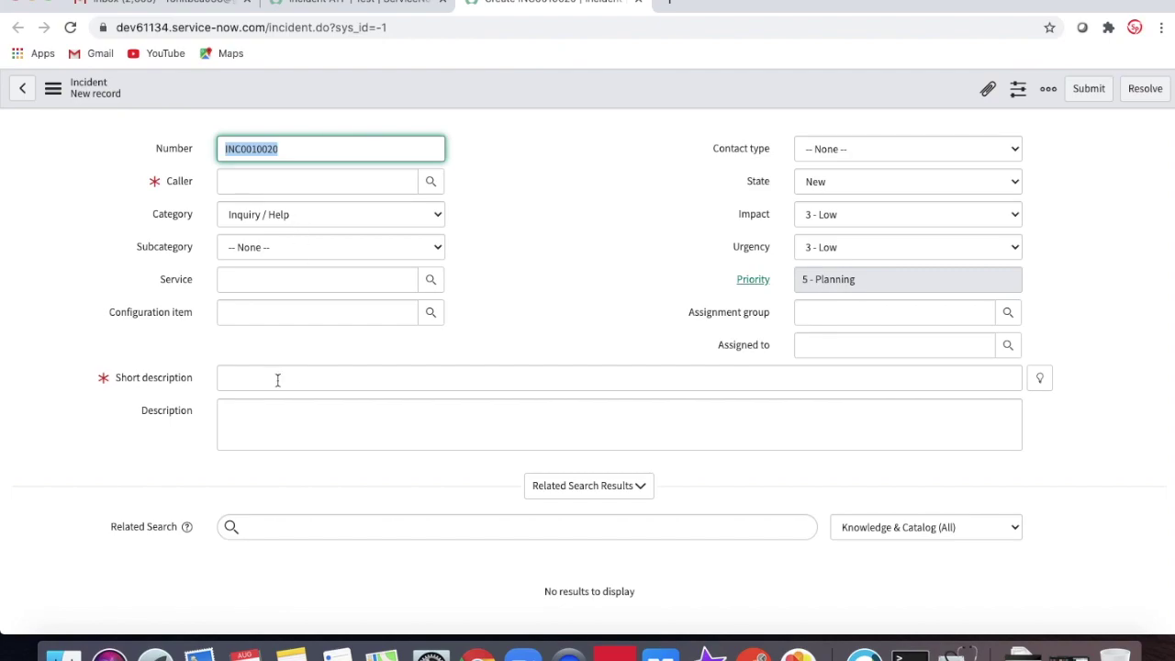
pyautogui.click(384, 7)
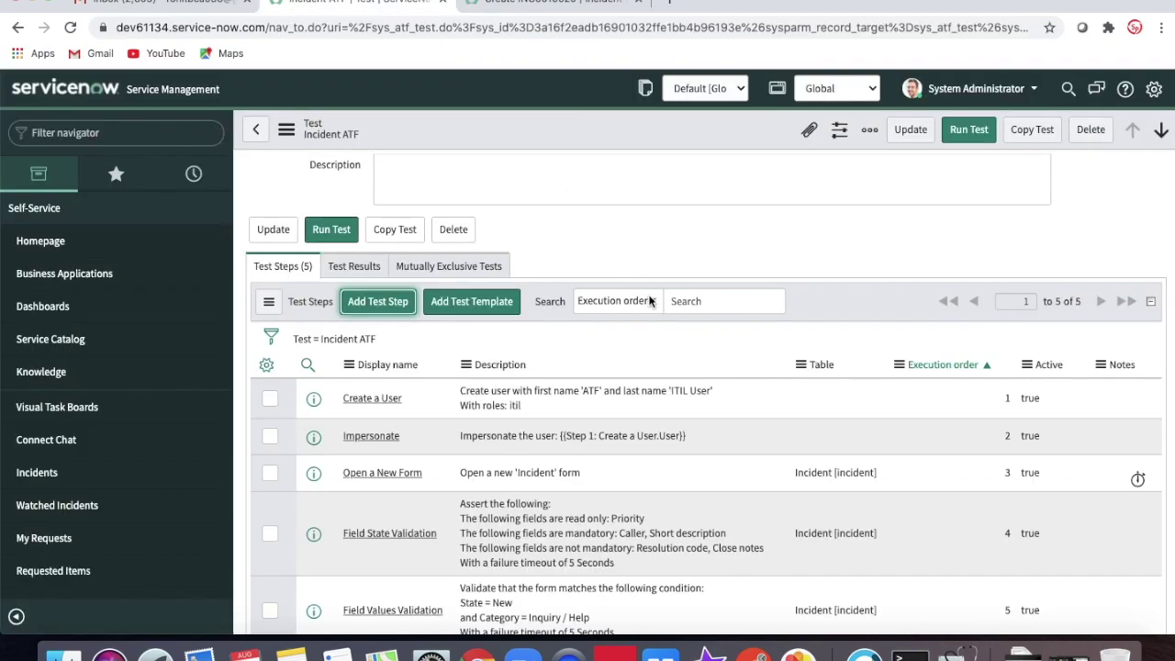
pyautogui.scroll(-1, 649, 301)
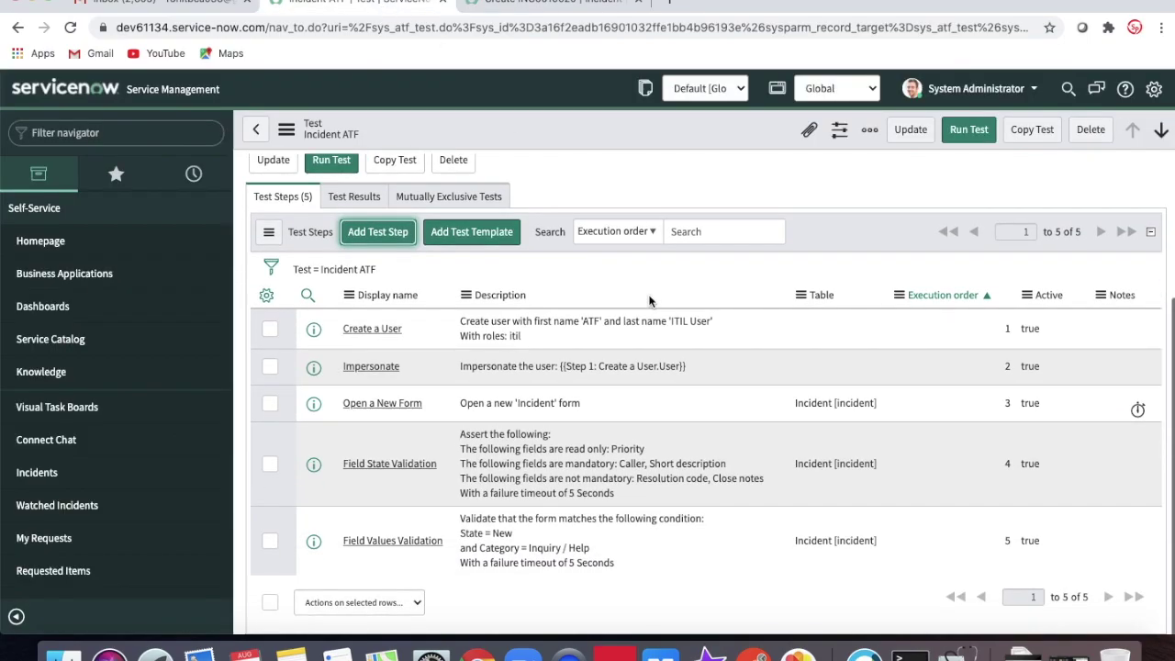
pyautogui.click(377, 232)
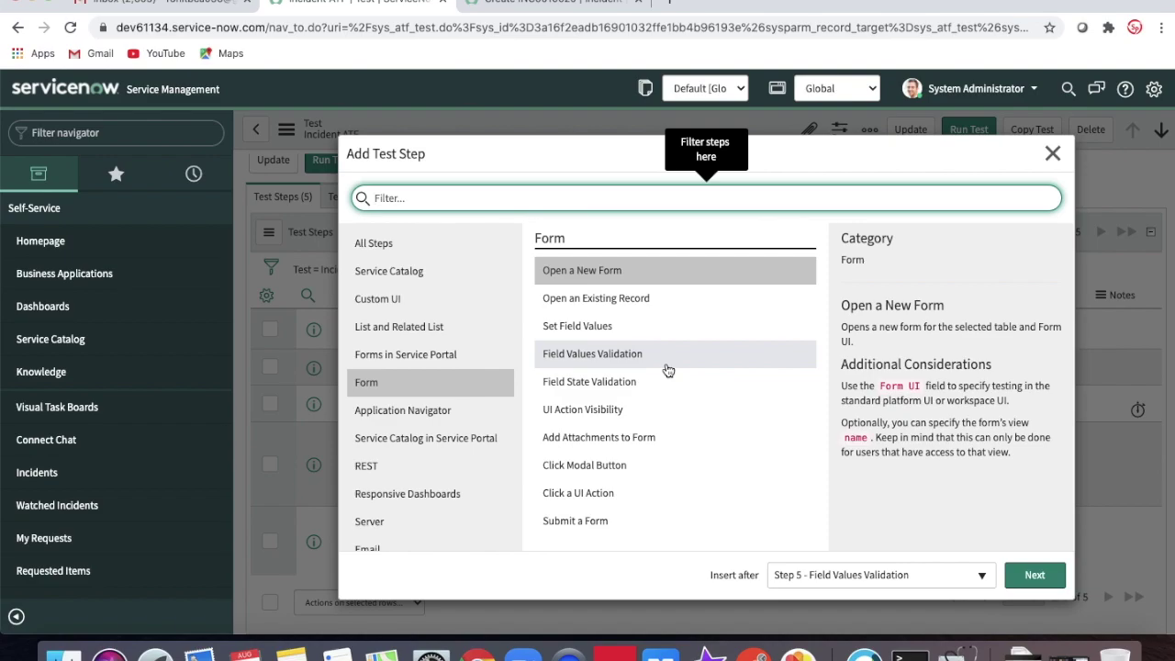
pyautogui.click(619, 327)
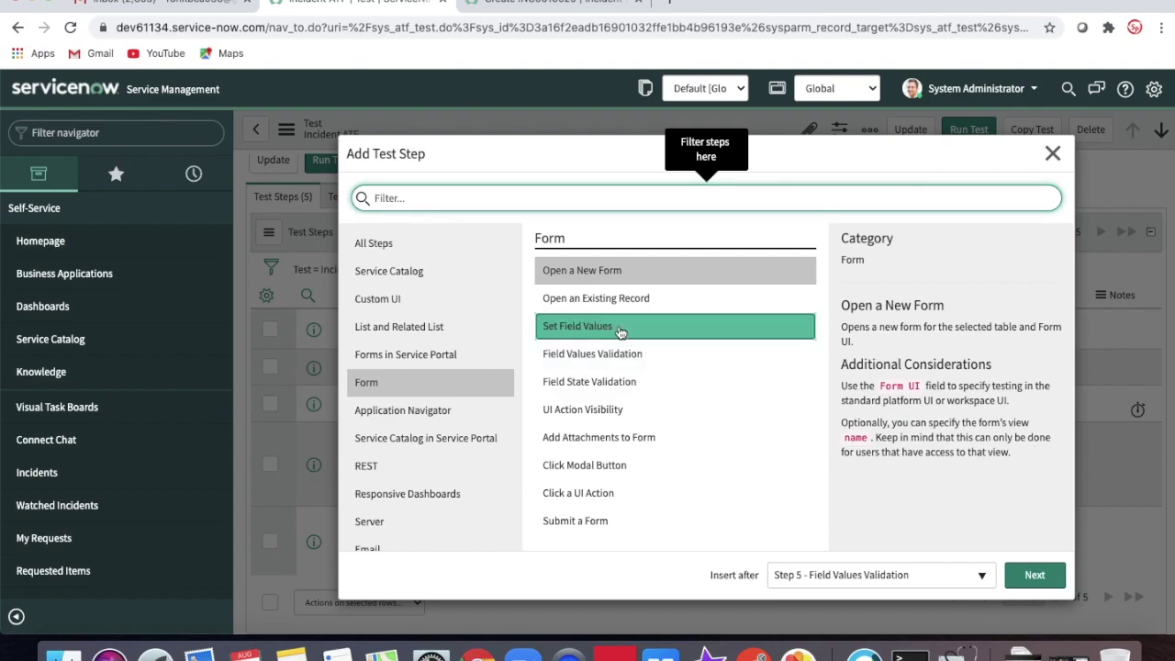
pyautogui.click(1019, 579)
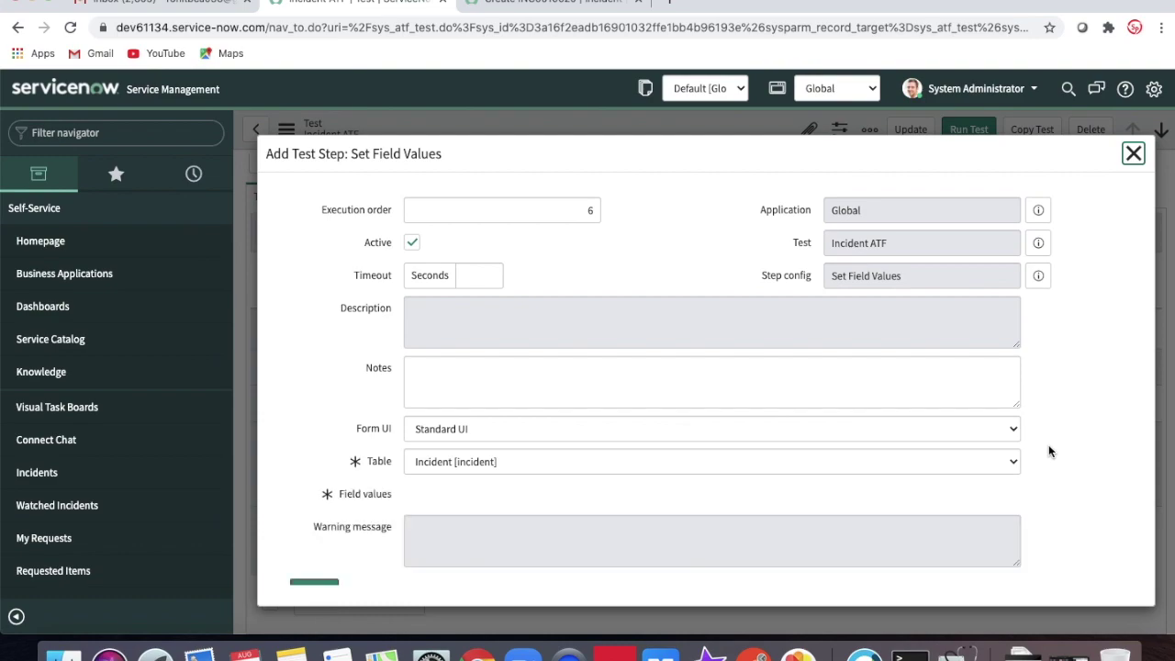
pyautogui.scroll(-2, 1048, 444)
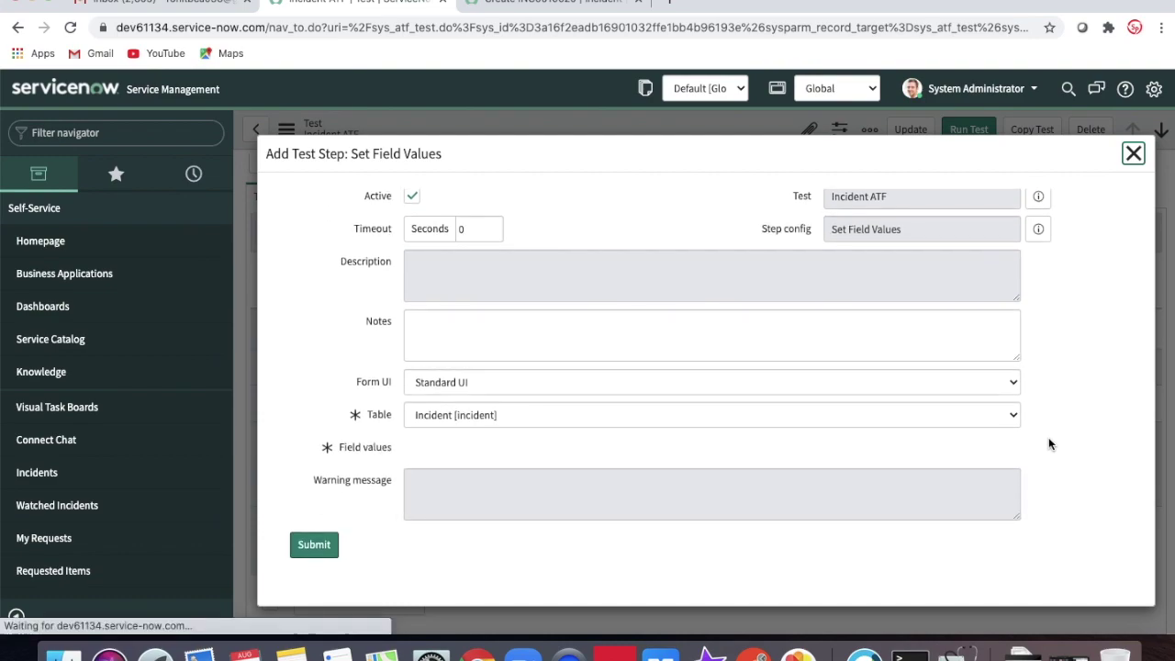
pyautogui.scroll(-1, 1049, 445)
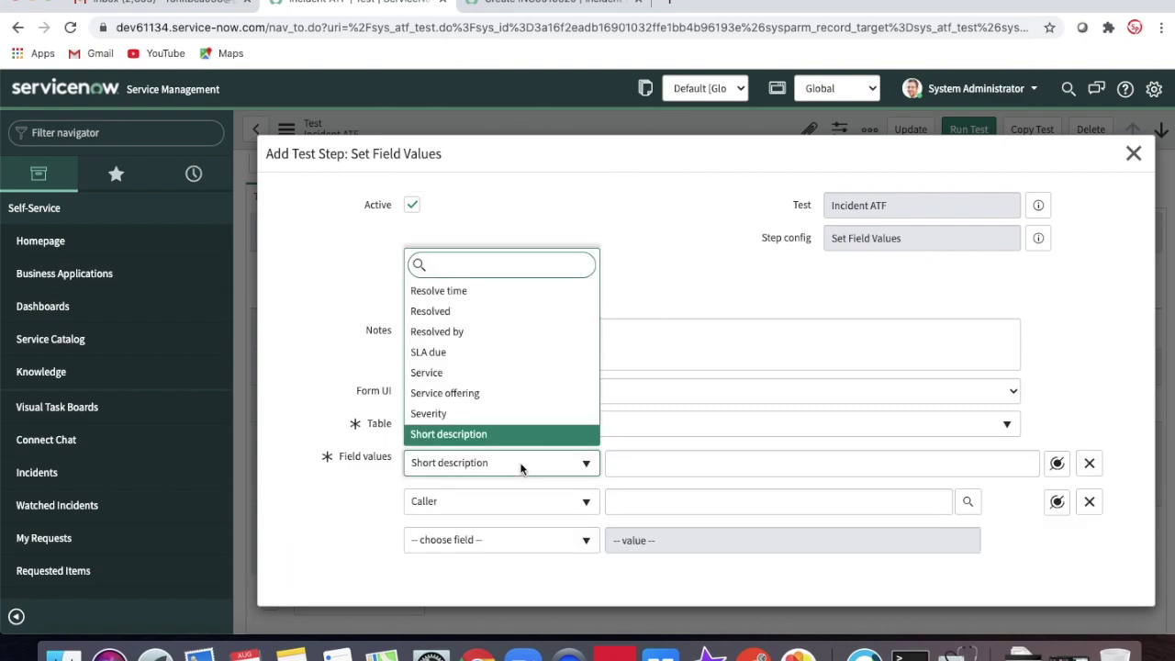
pyautogui.write('call')
pyautogui.press('BackSpace')
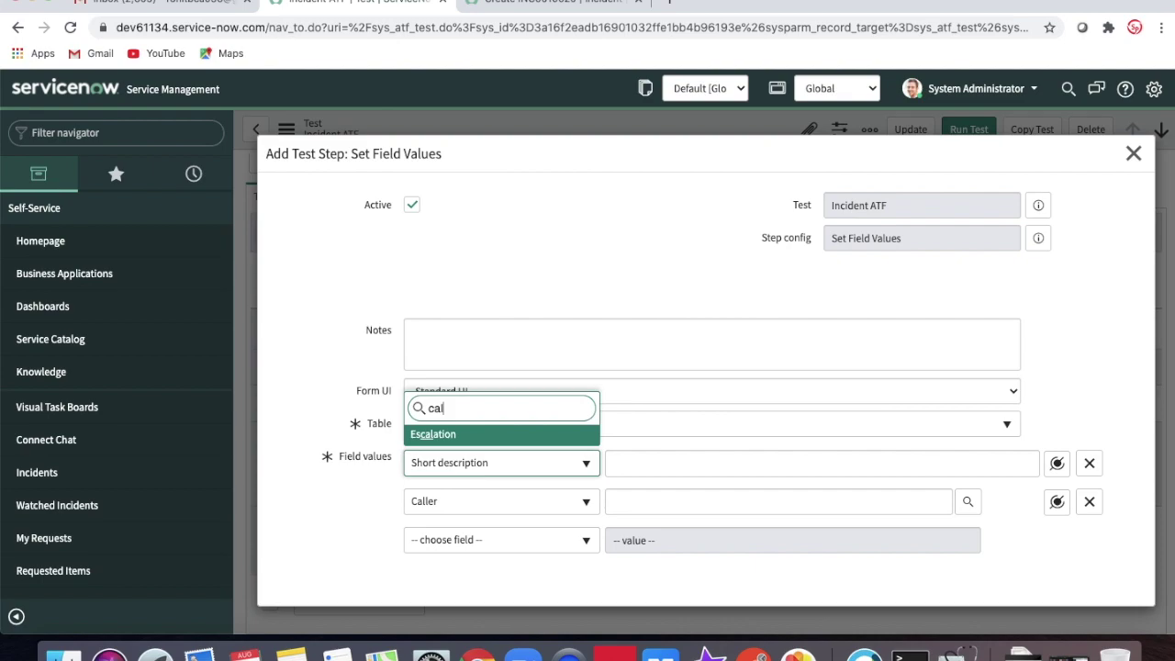
pyautogui.press('BackSpace')
pyautogui.press('BackSpace')
pyautogui.press('BackSpace')
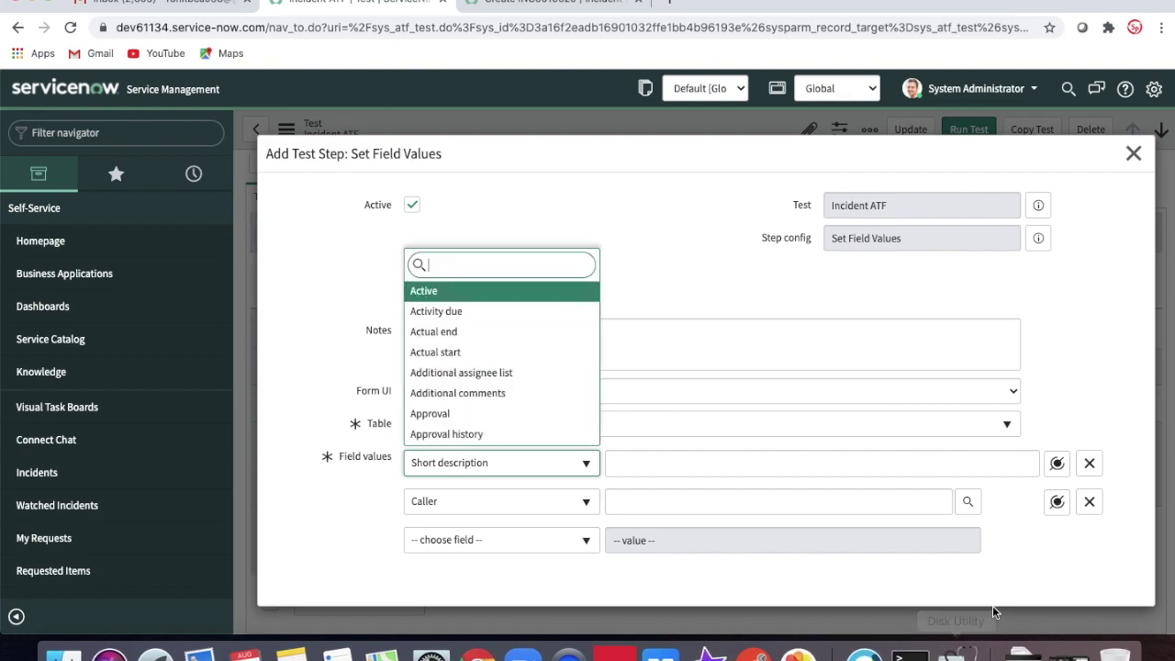
pyautogui.click(1010, 546)
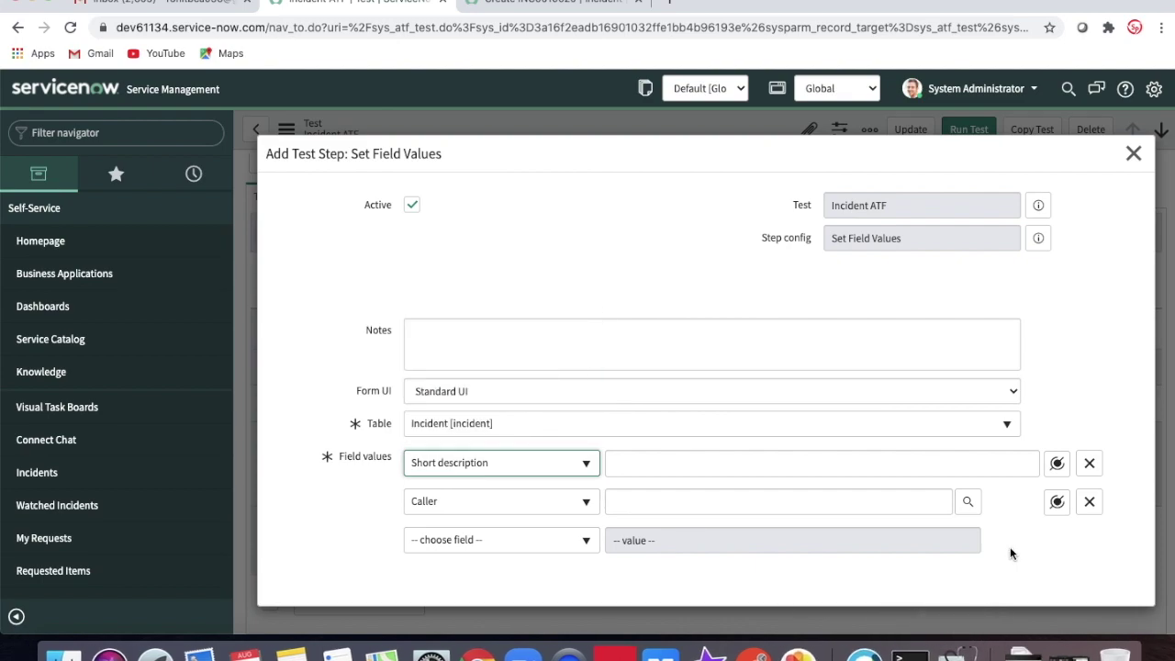
# Map Caller to the User from Step 1: Create a User, set Short description to "Incident created from ATF" and submit the Set Field Values step.
pyautogui.click(1058, 503)
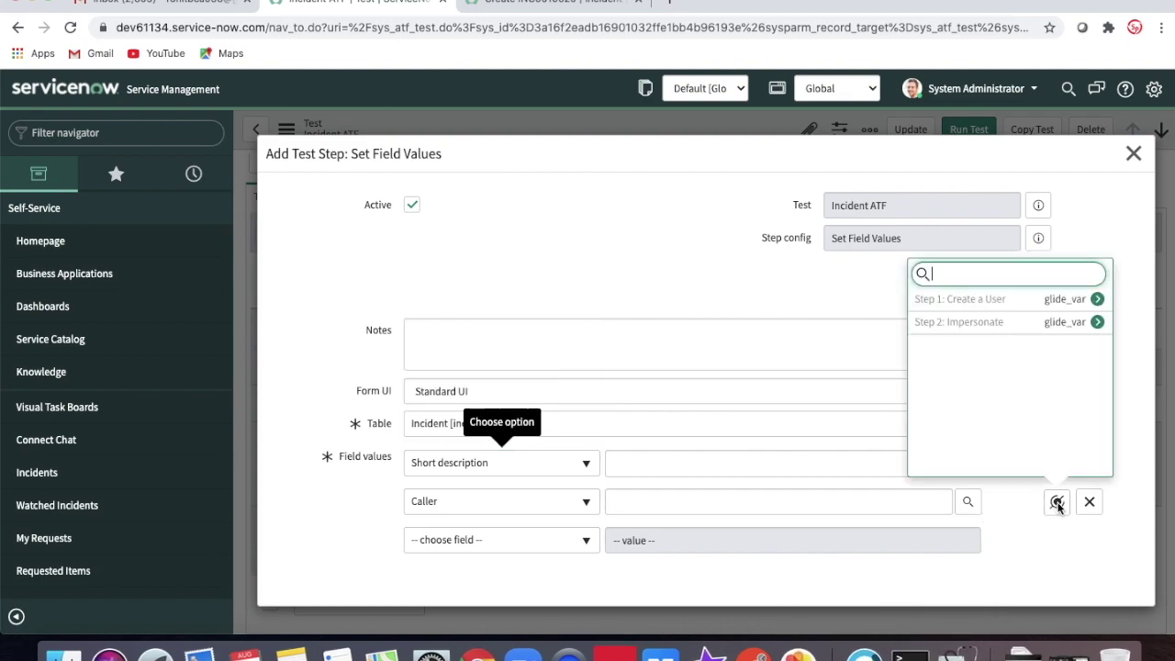
pyautogui.click(1026, 310)
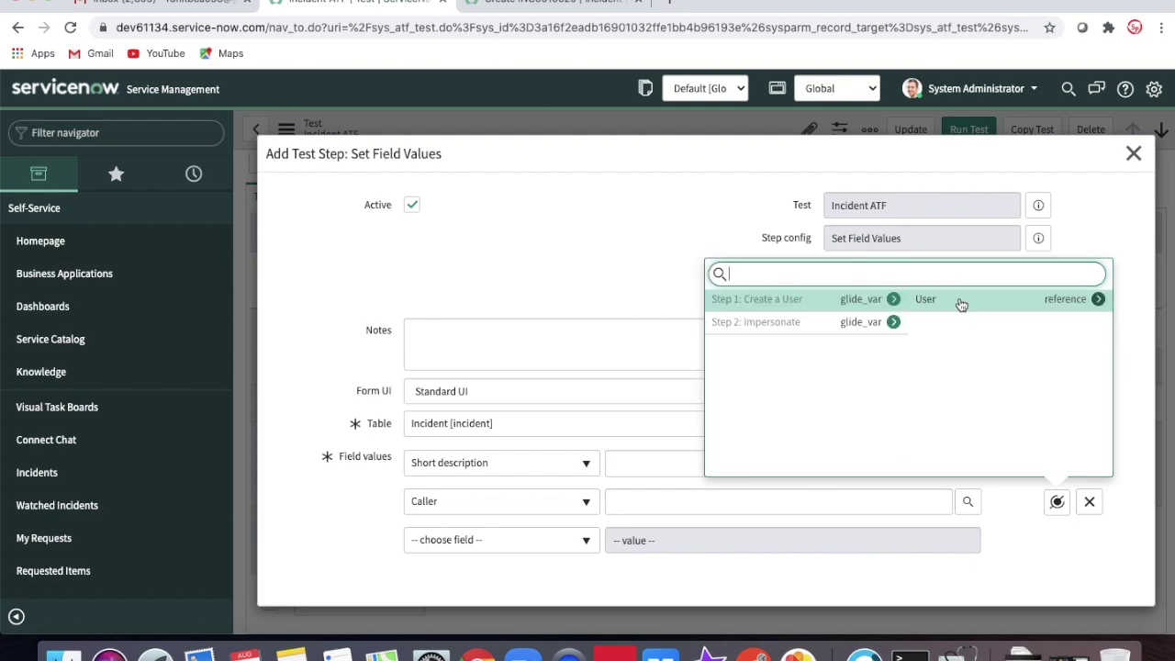
pyautogui.click(957, 303)
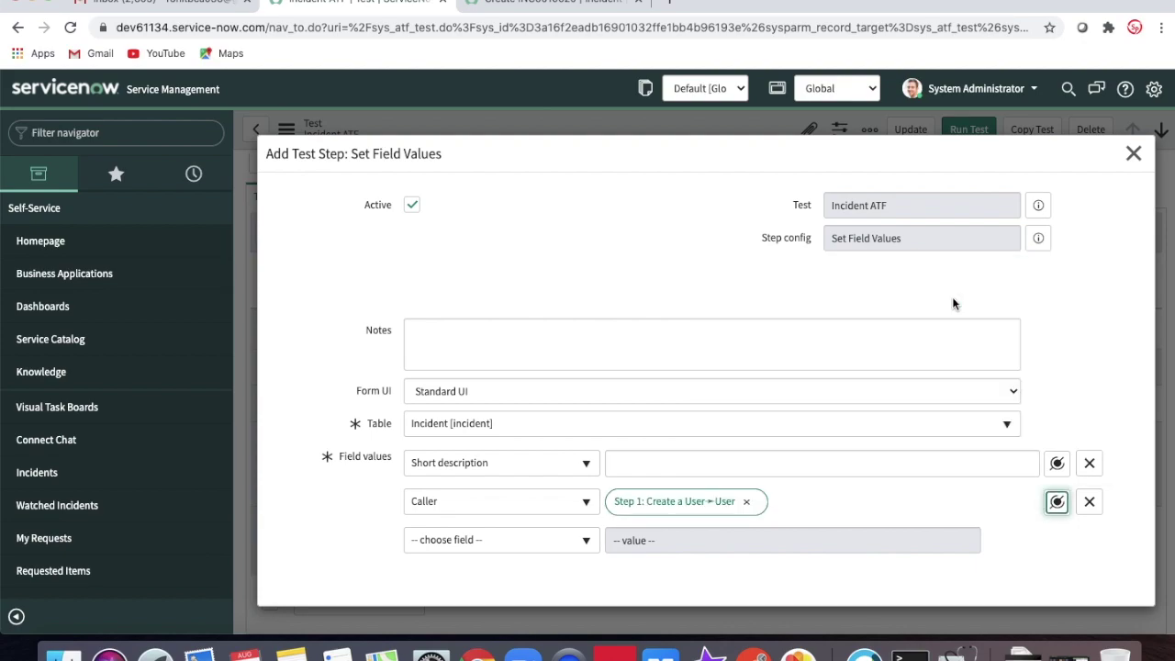
pyautogui.click(909, 463)
pyautogui.write('Incid')
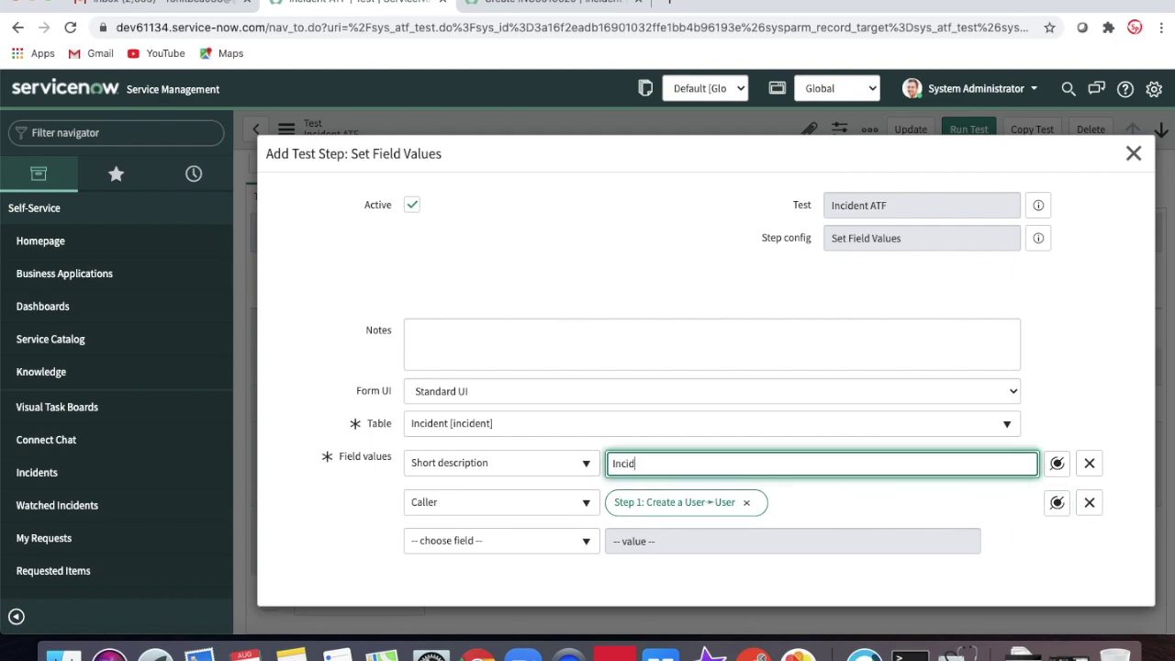
pyautogui.write('ent created from ATF')
pyautogui.scroll(-3, 1108, 395)
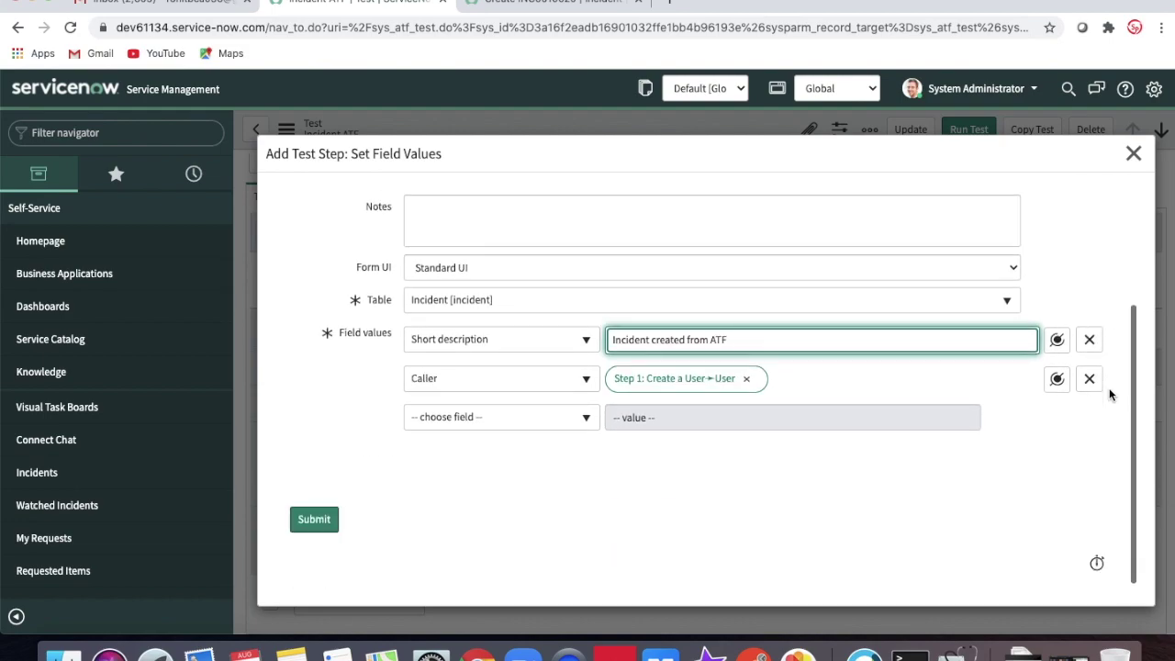
pyautogui.click(314, 519)
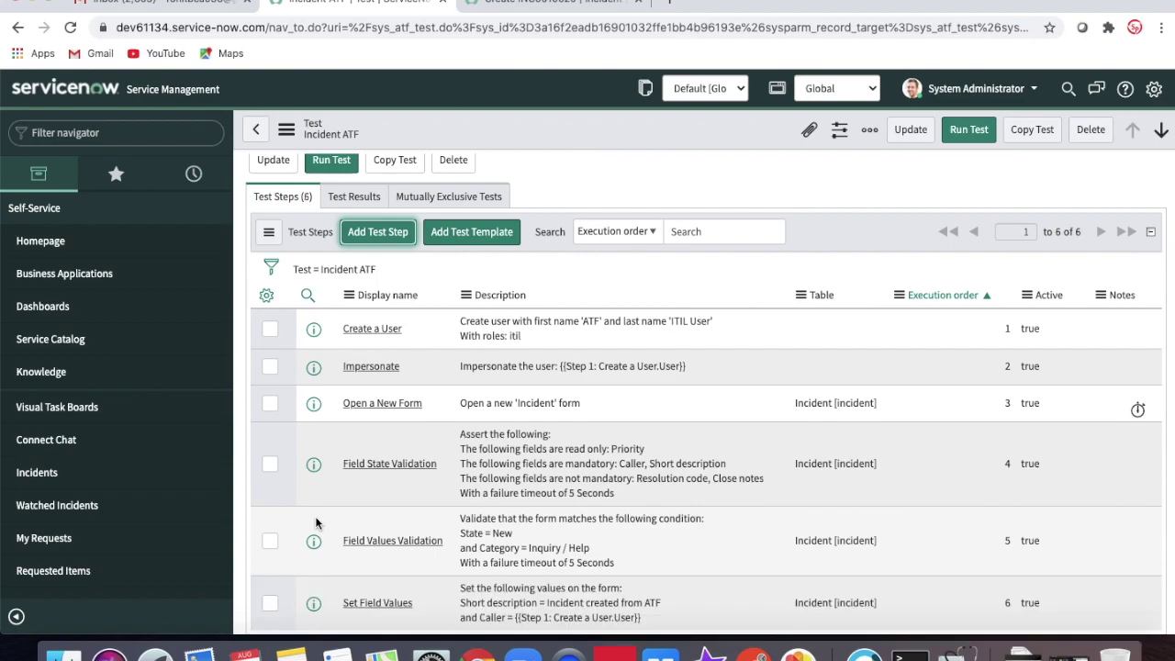
# Examine the Submit action of the blank Incident form and its UI Action record, and return to the Incident ATF test.
pyautogui.scroll(-1, 608, 541)
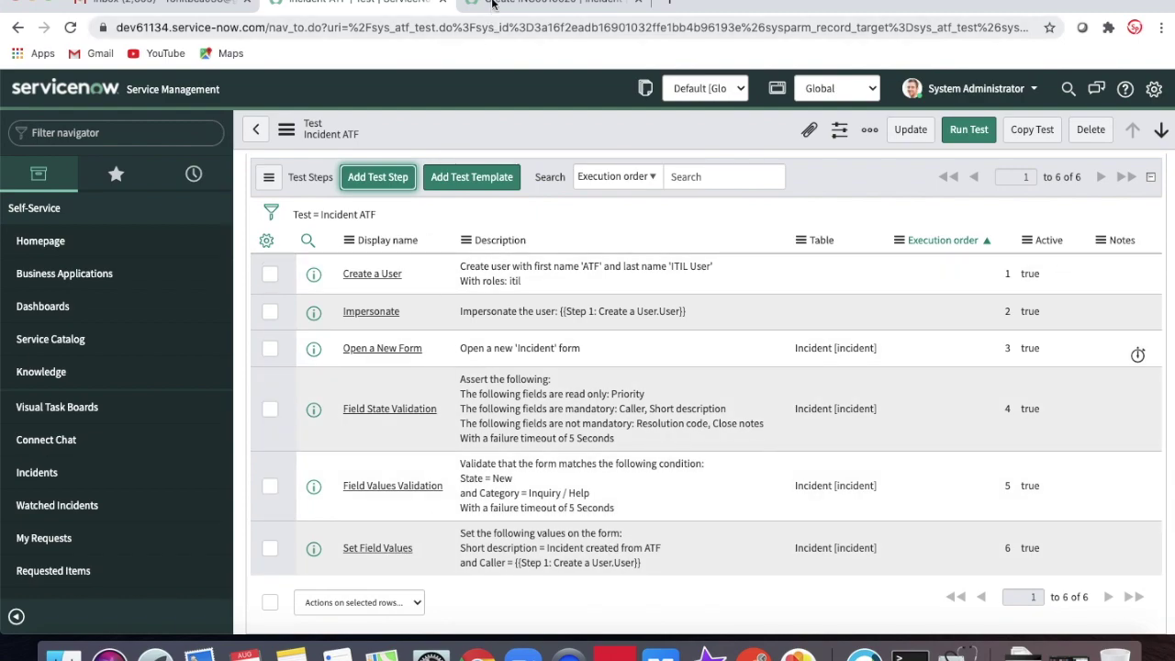
pyautogui.click(551, 4)
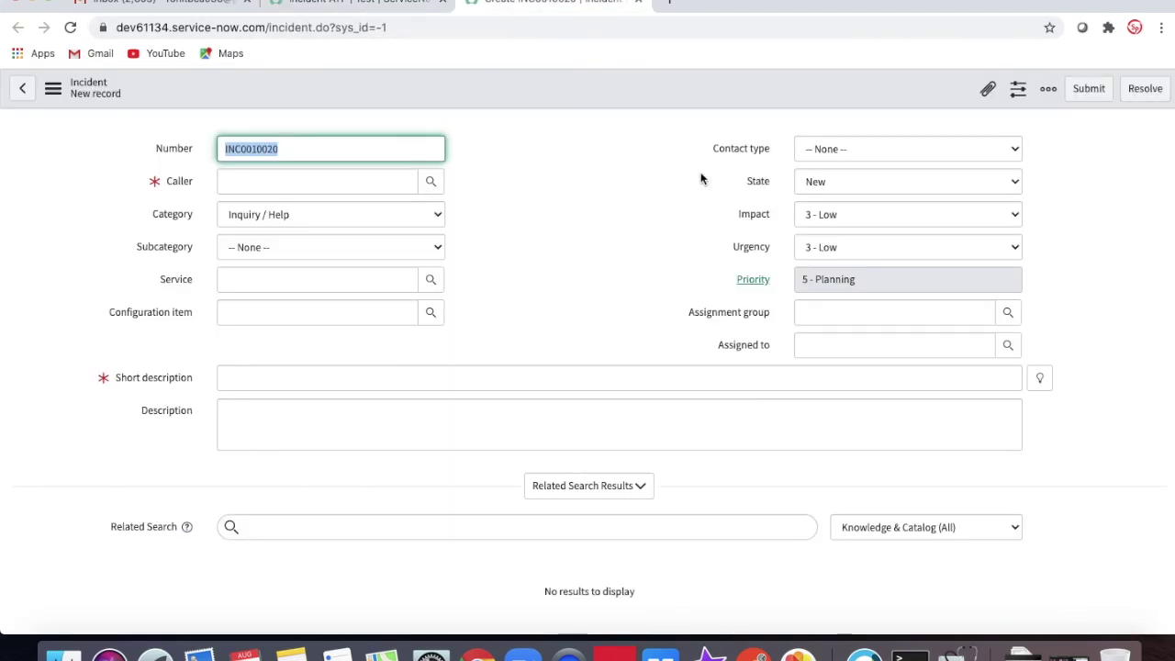
pyautogui.scroll(-2, 603, 394)
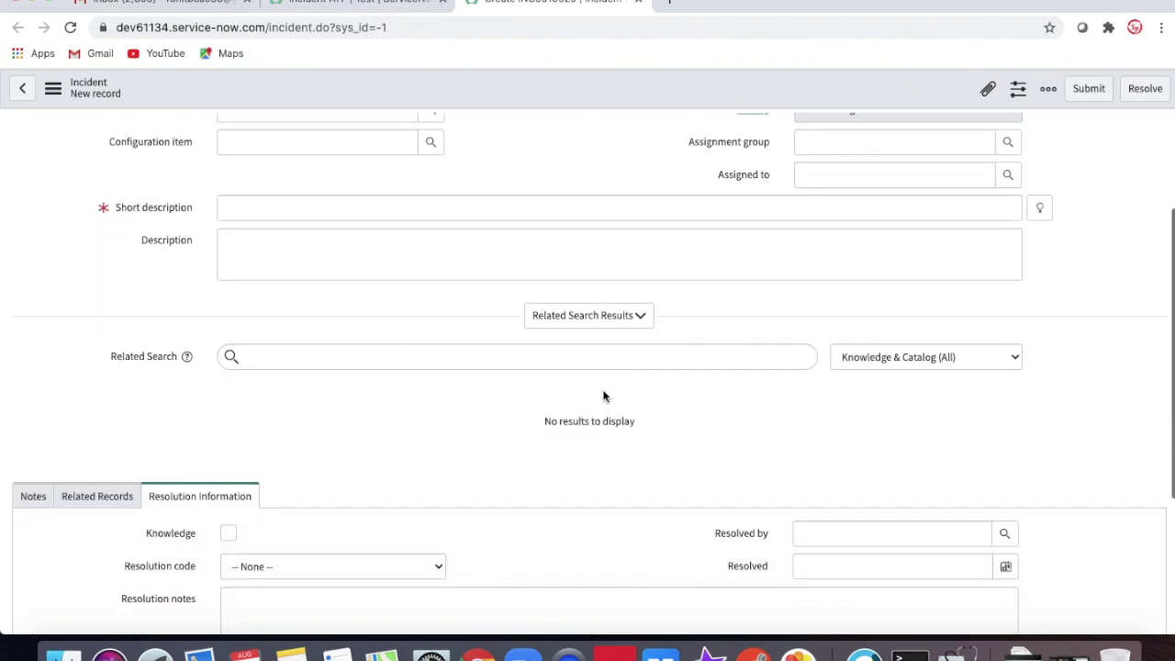
pyautogui.scroll(-2, 603, 395)
pyautogui.rightClick(55, 496)
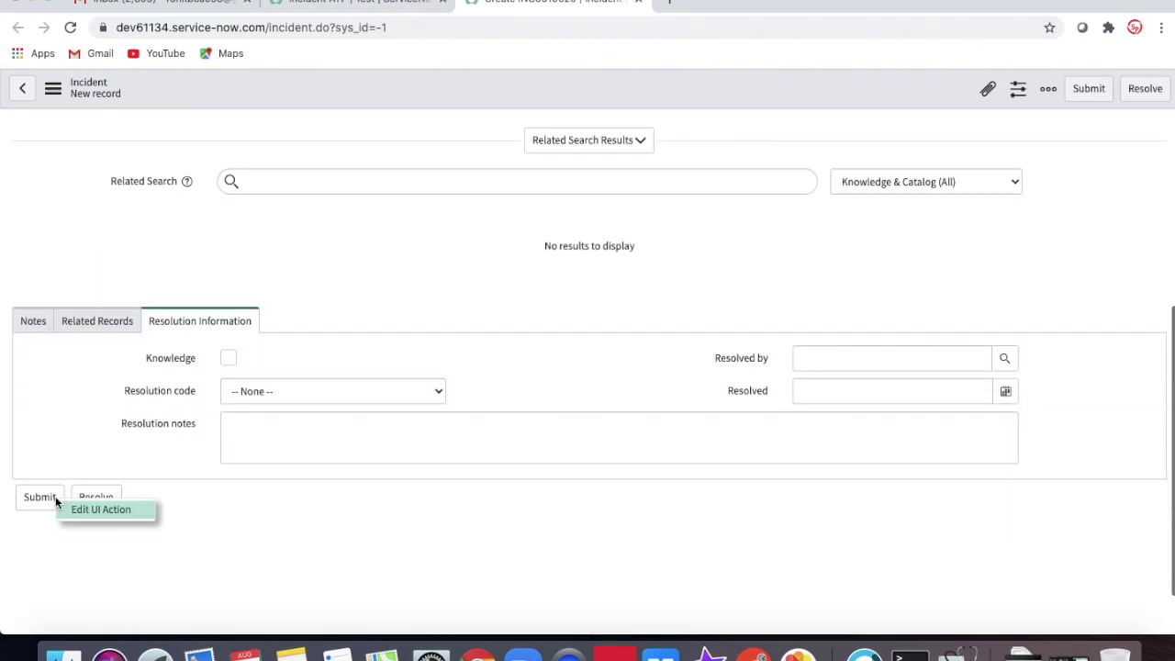
pyautogui.hotkey('ctrl', 'shift', 'Tab')
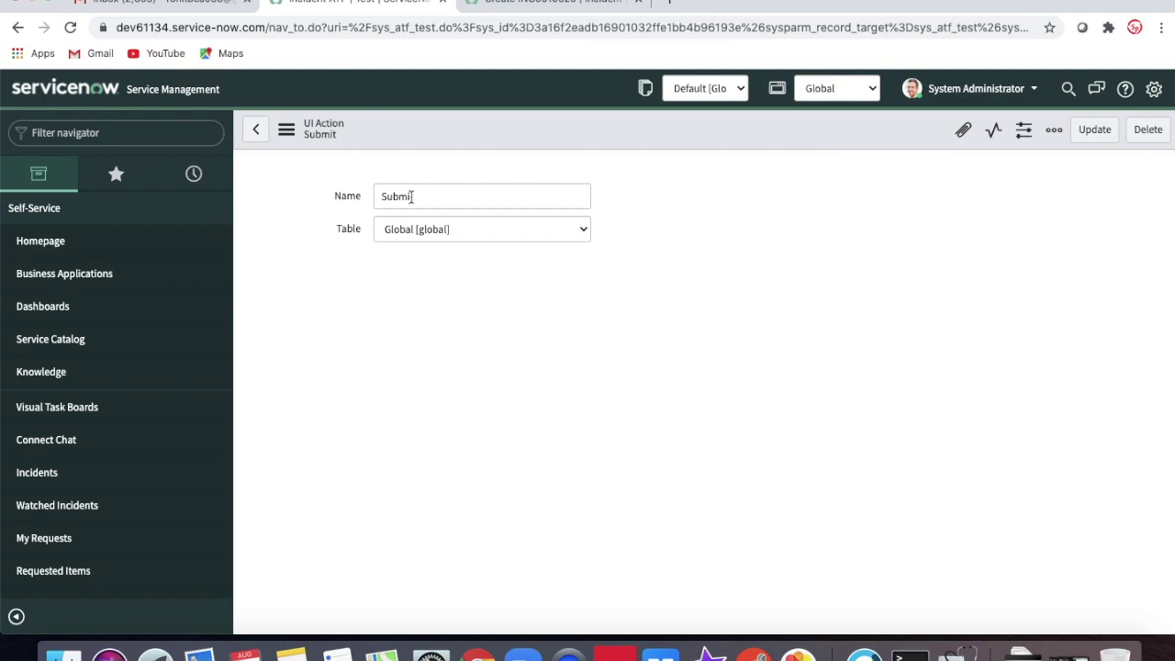
pyautogui.click(19, 28)
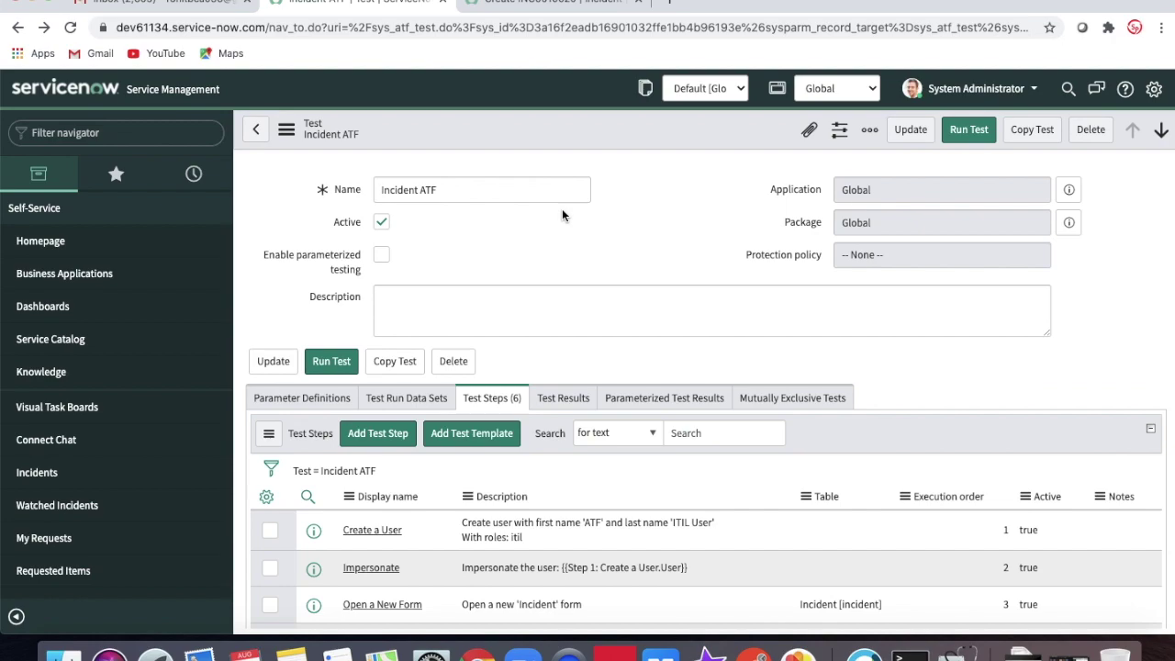
# Start a Click a UI Action test step from the Form category, inserted after Step 6 - Set Field Values.
pyautogui.scroll(-2, 562, 214)
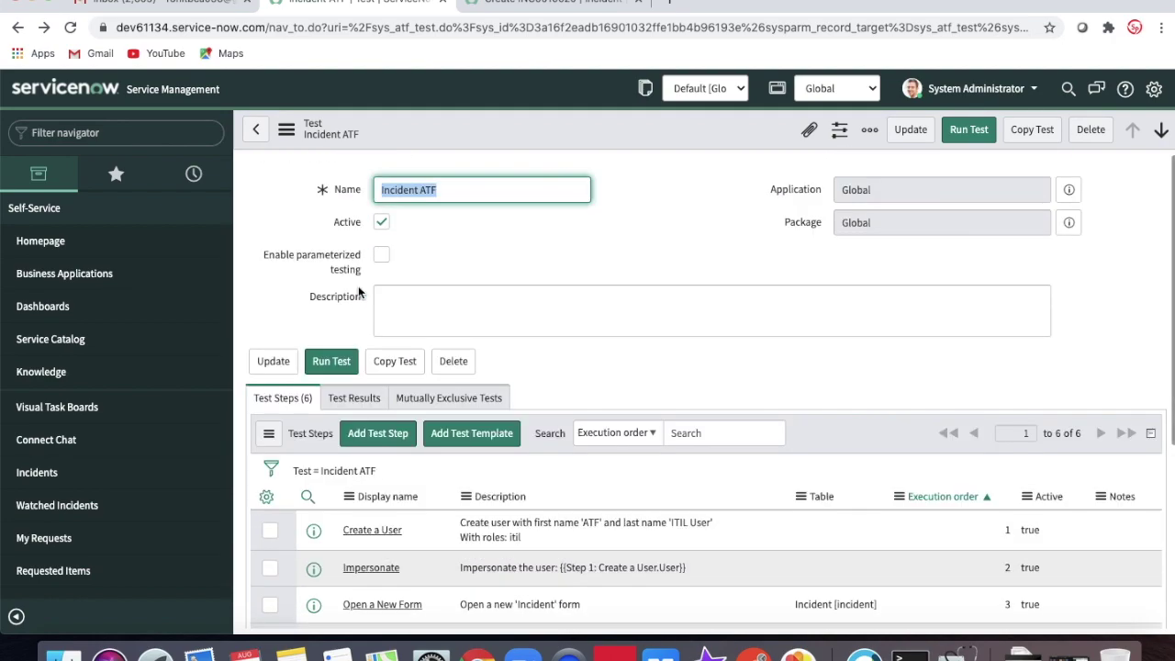
pyautogui.click(376, 433)
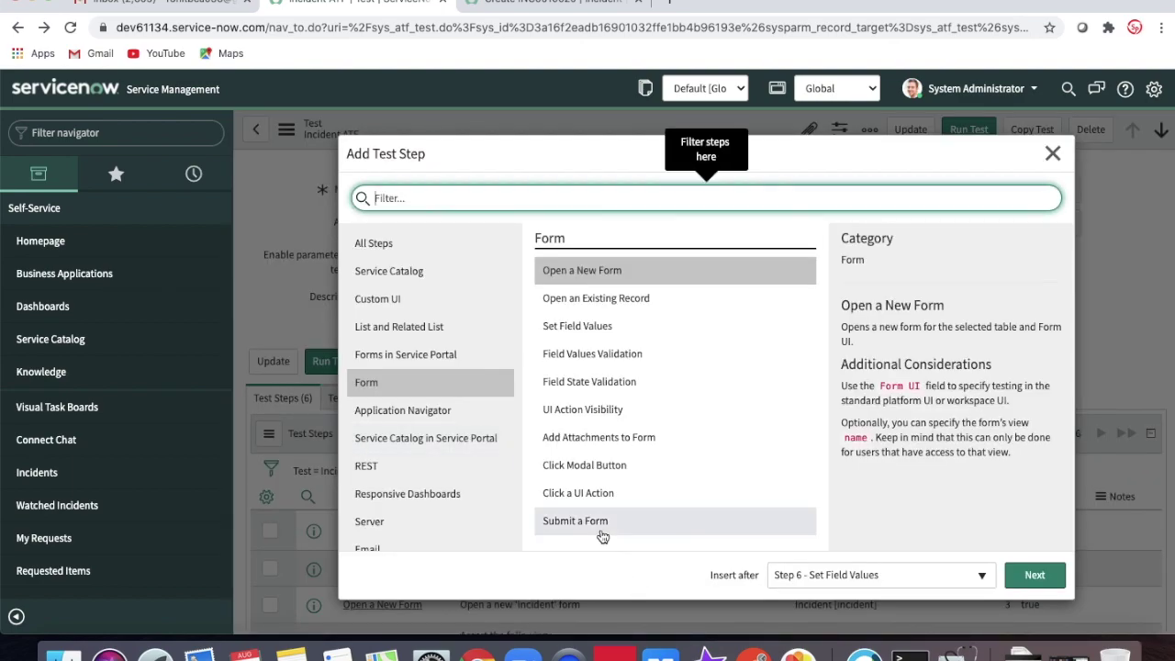
pyautogui.click(593, 503)
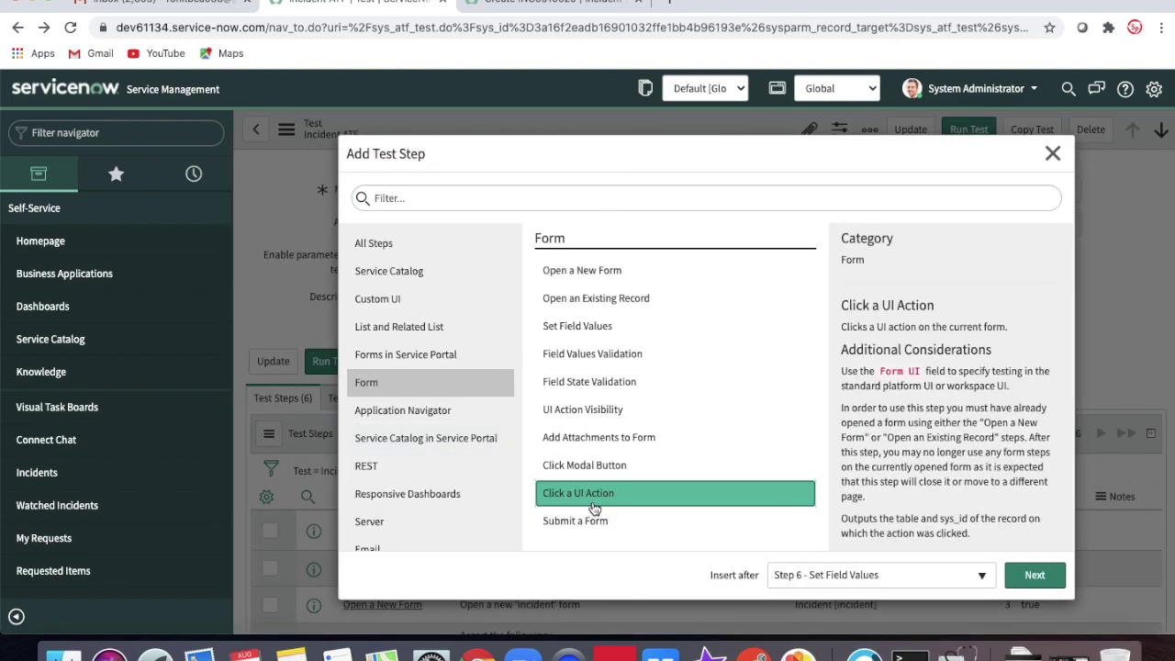
pyautogui.click(1031, 577)
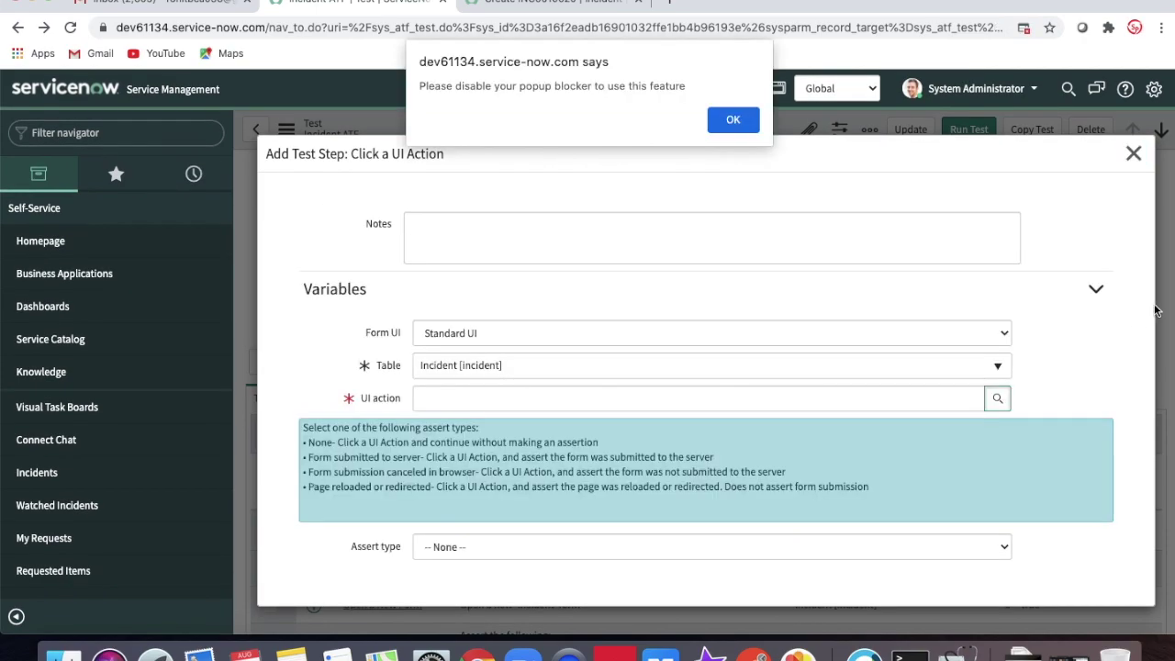
# Dismiss the popup blocker alert and always allow pop-ups and redirects from dev61134.service-now.com.
pyautogui.click(739, 120)
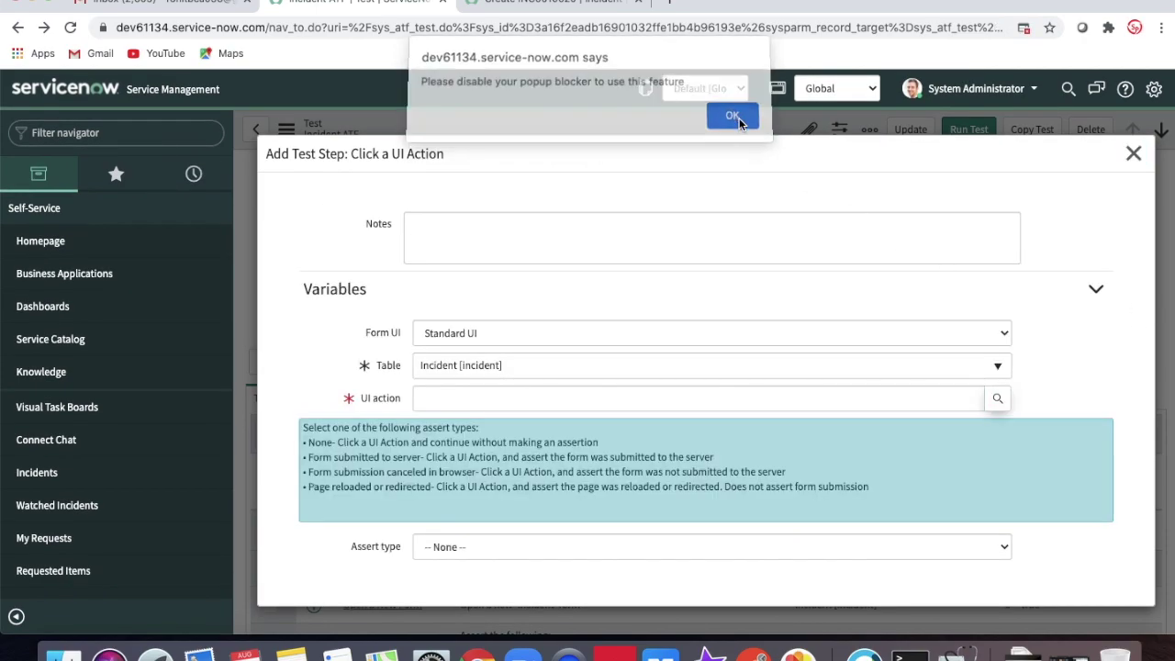
pyautogui.click(1023, 27)
pyautogui.click(863, 112)
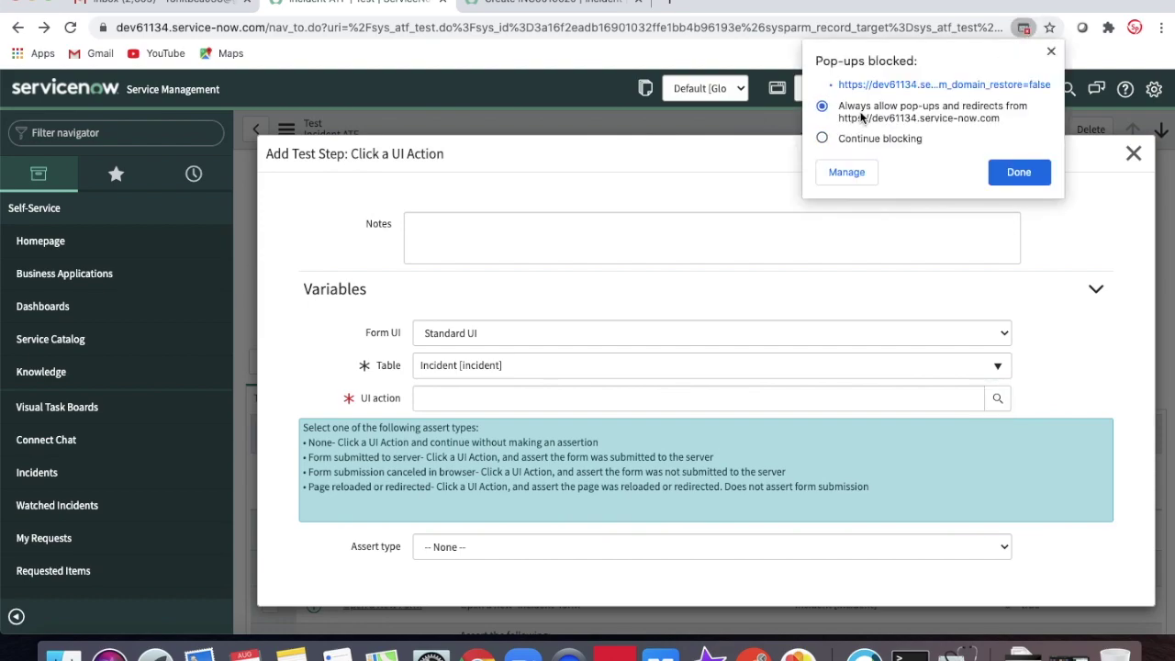
pyautogui.click(1016, 169)
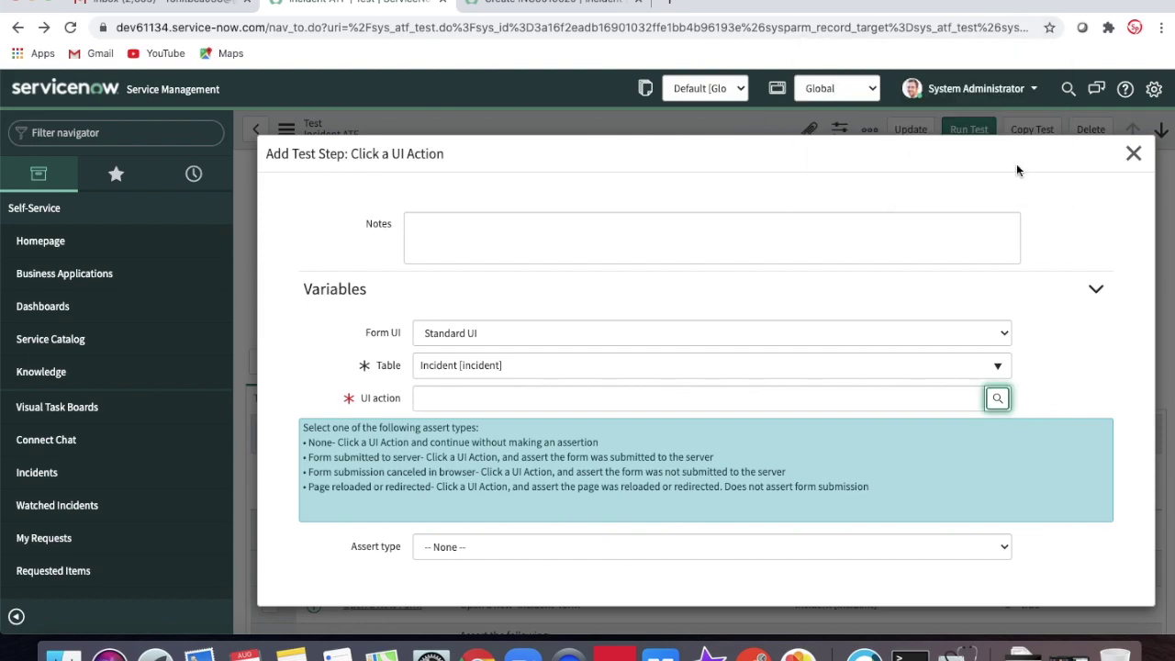
# Look up UI actions with name "submit" and table "glo", and choose the global Submit action that saves a new record.
pyautogui.click(999, 400)
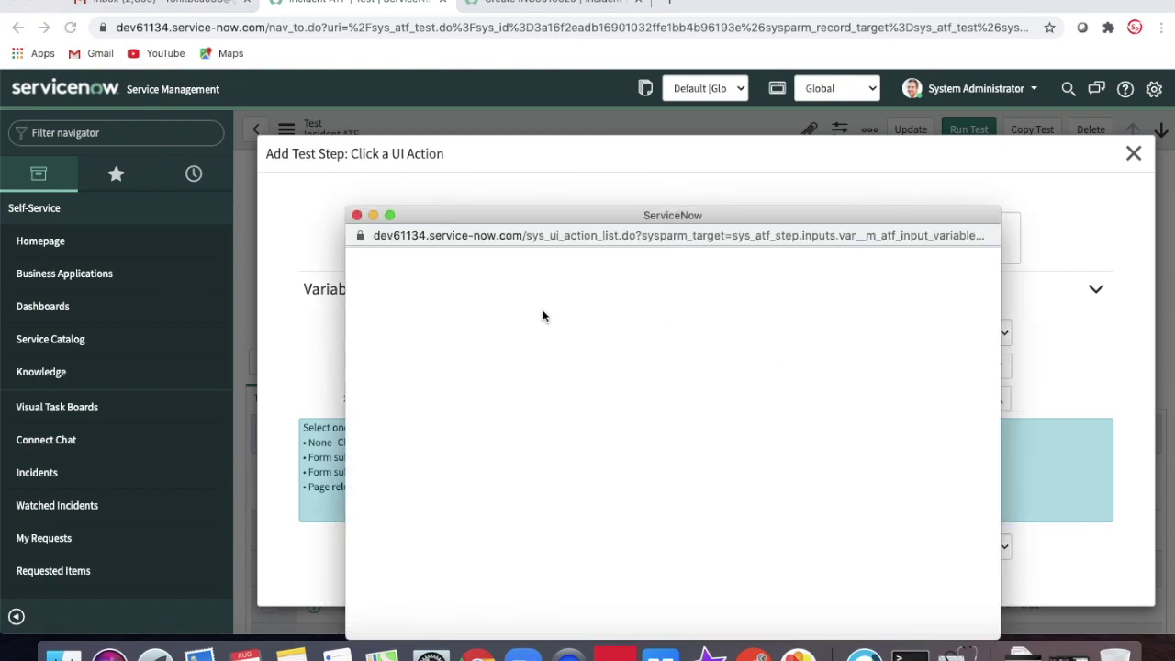
pyautogui.click(373, 331)
pyautogui.write('submit')
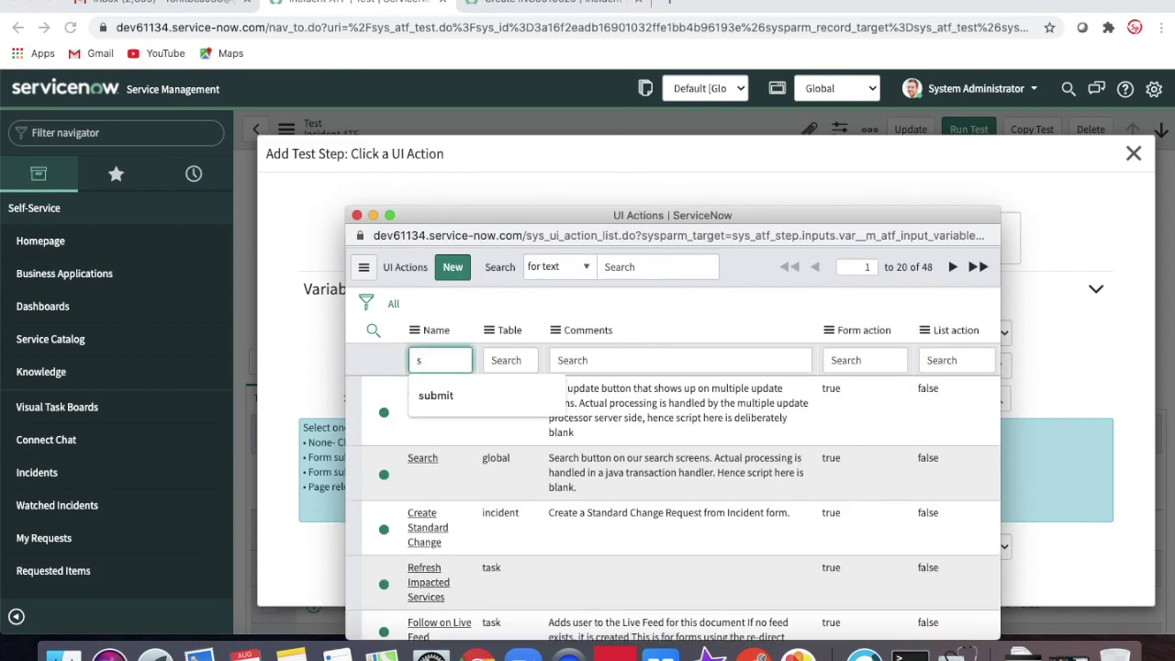
pyautogui.click(503, 361)
pyautogui.write('glo')
pyautogui.press('Return')
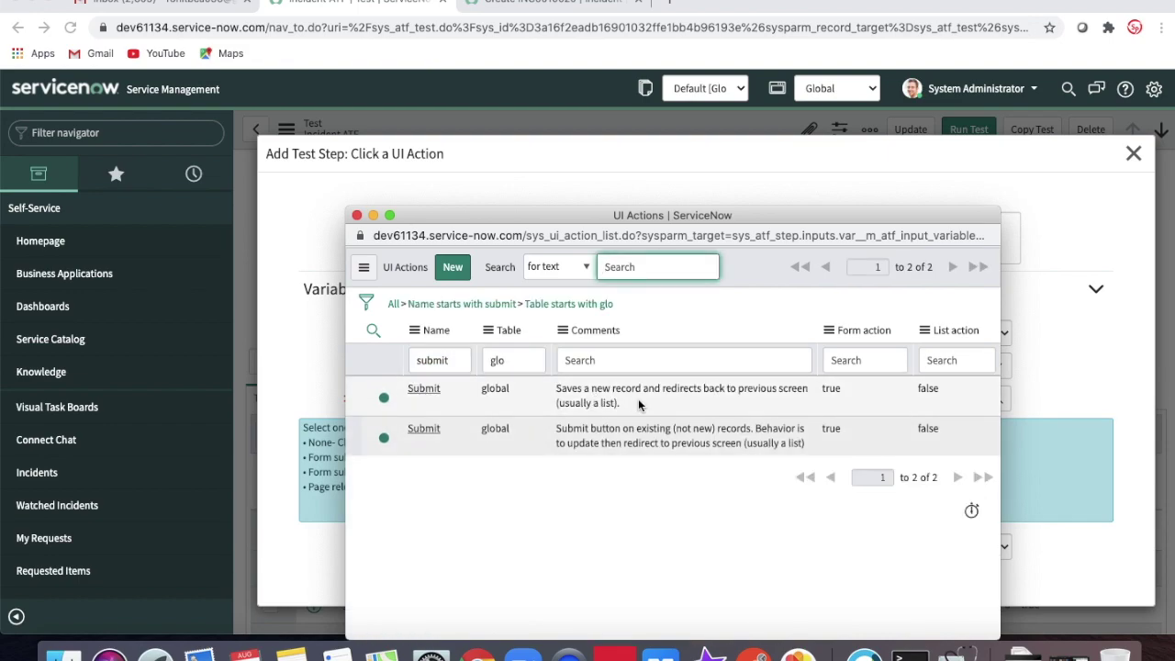
pyautogui.click(427, 389)
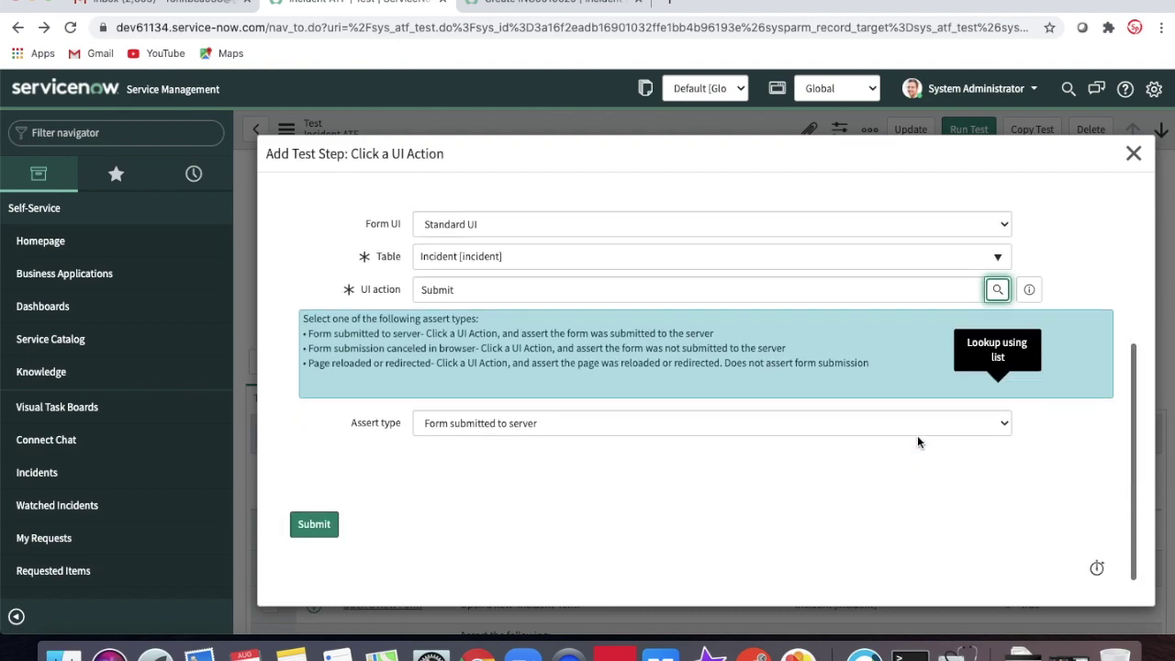
# Keep the assert type as Form submitted to server, submit the Click a UI Action step and review the test steps.
pyautogui.click(872, 417)
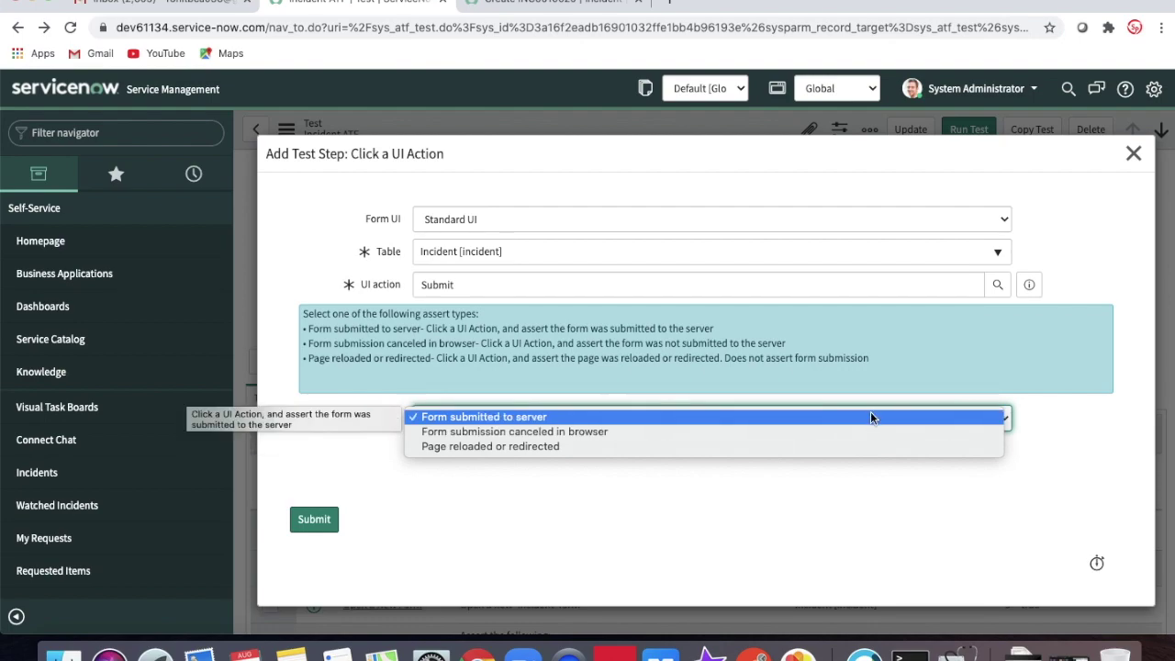
pyautogui.click(870, 416)
pyautogui.click(313, 519)
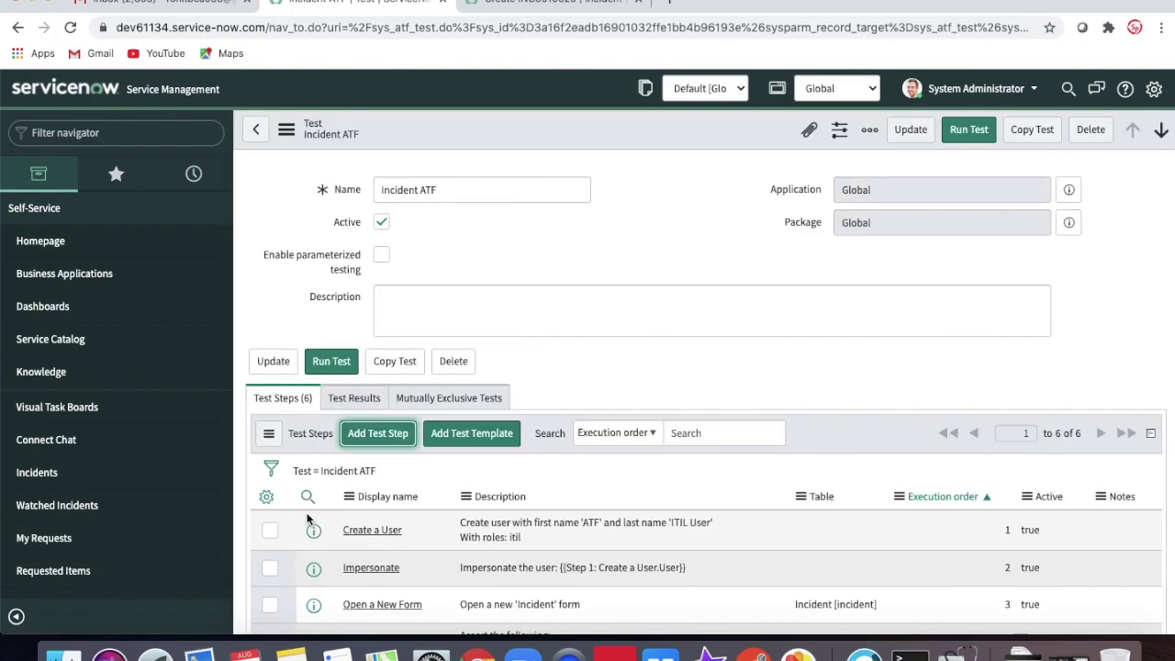
pyautogui.scroll(-4, 671, 312)
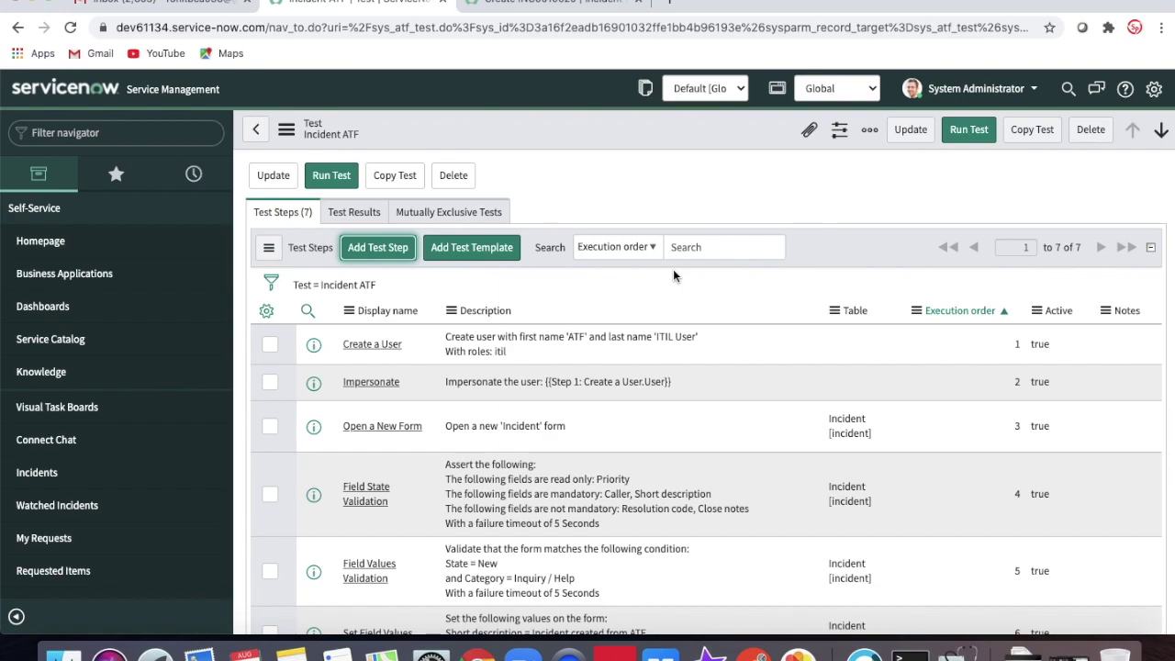
pyautogui.scroll(-2, 651, 370)
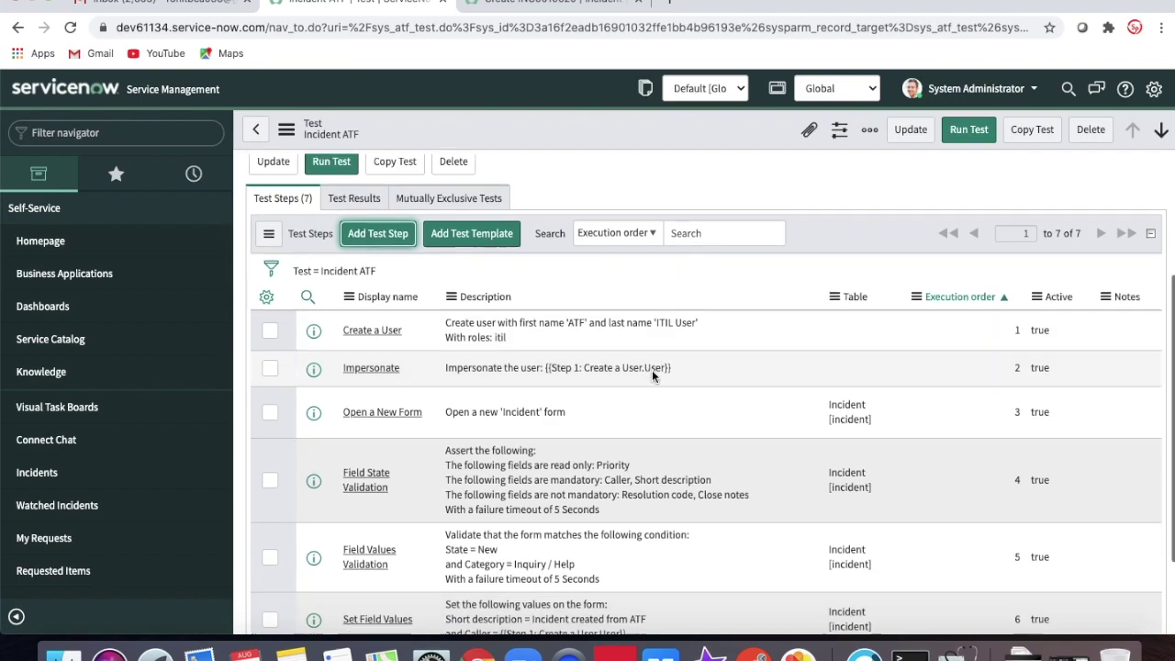
pyautogui.scroll(4, 652, 370)
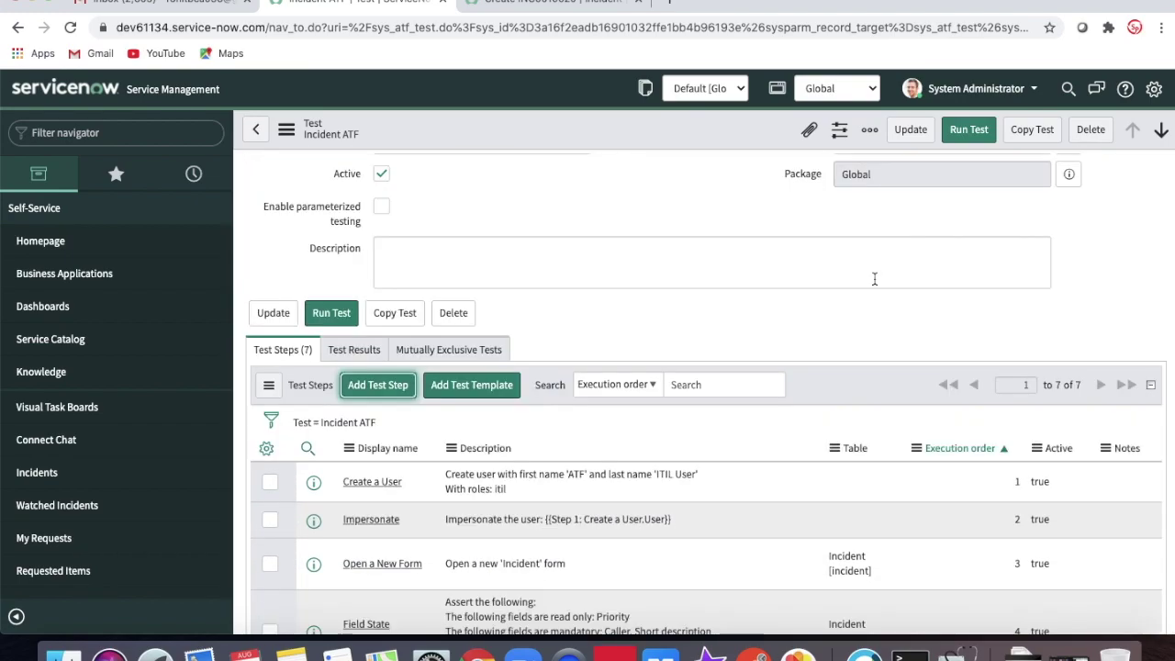
pyautogui.scroll(-3, 874, 278)
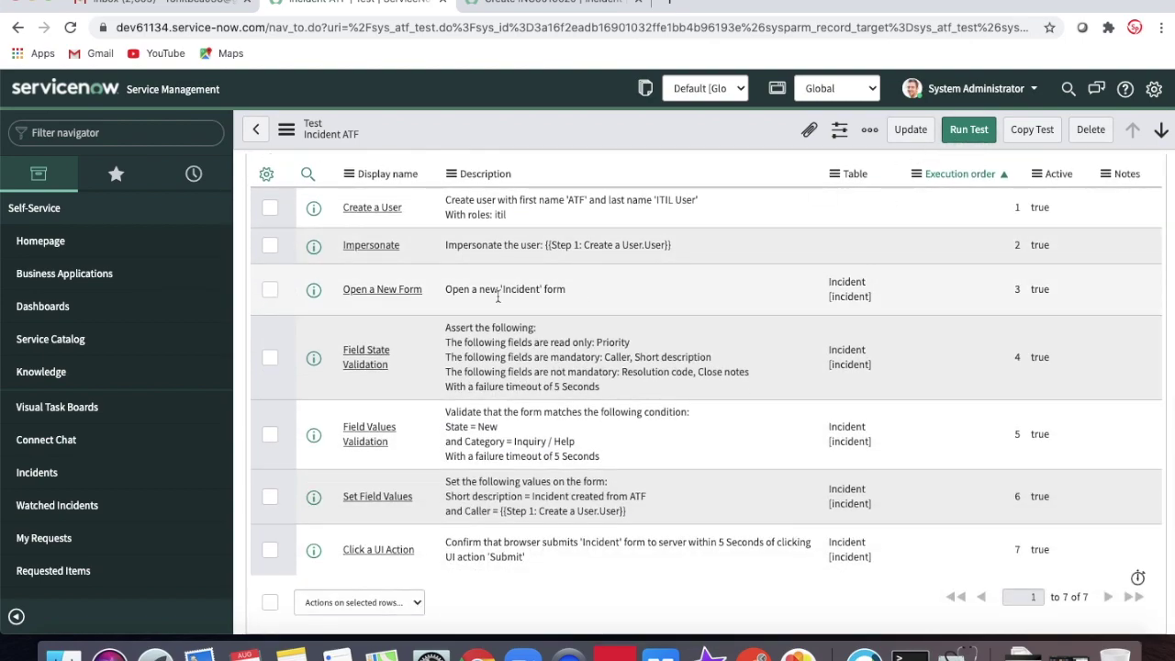
# Check the test execution settings in the Automated Test Framework Properties, and close that page and the blank Incident form.
pyautogui.click(122, 133)
pyautogui.write('a')
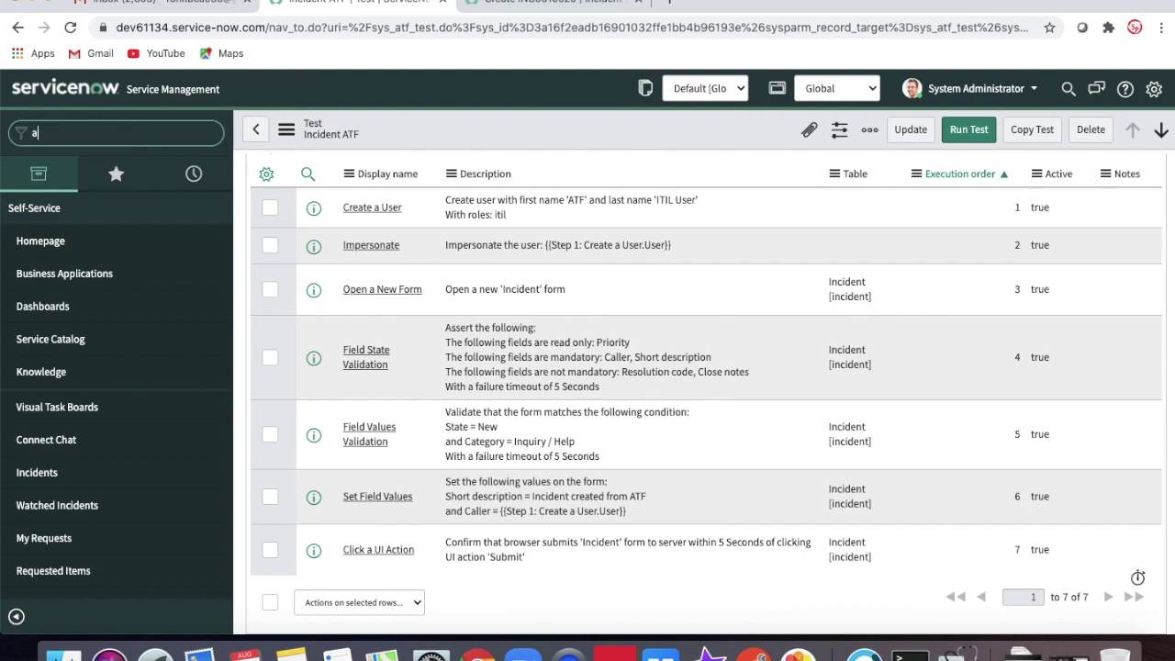
pyautogui.write('utomated ')
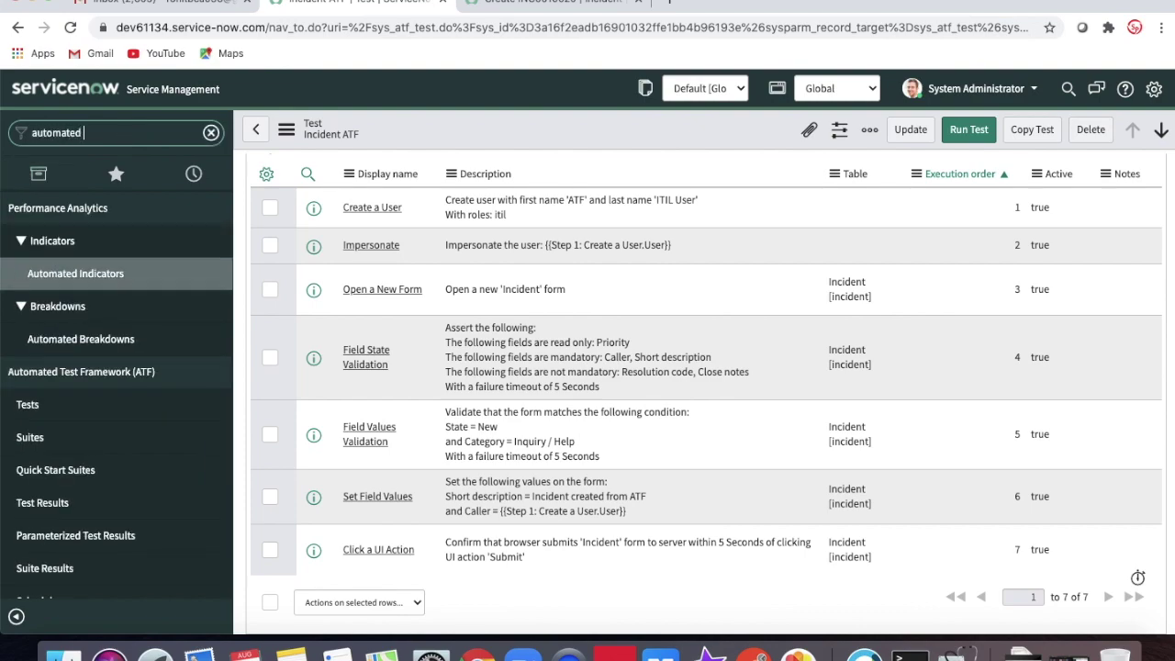
pyautogui.write('test')
pyautogui.scroll(-2, 2, 417)
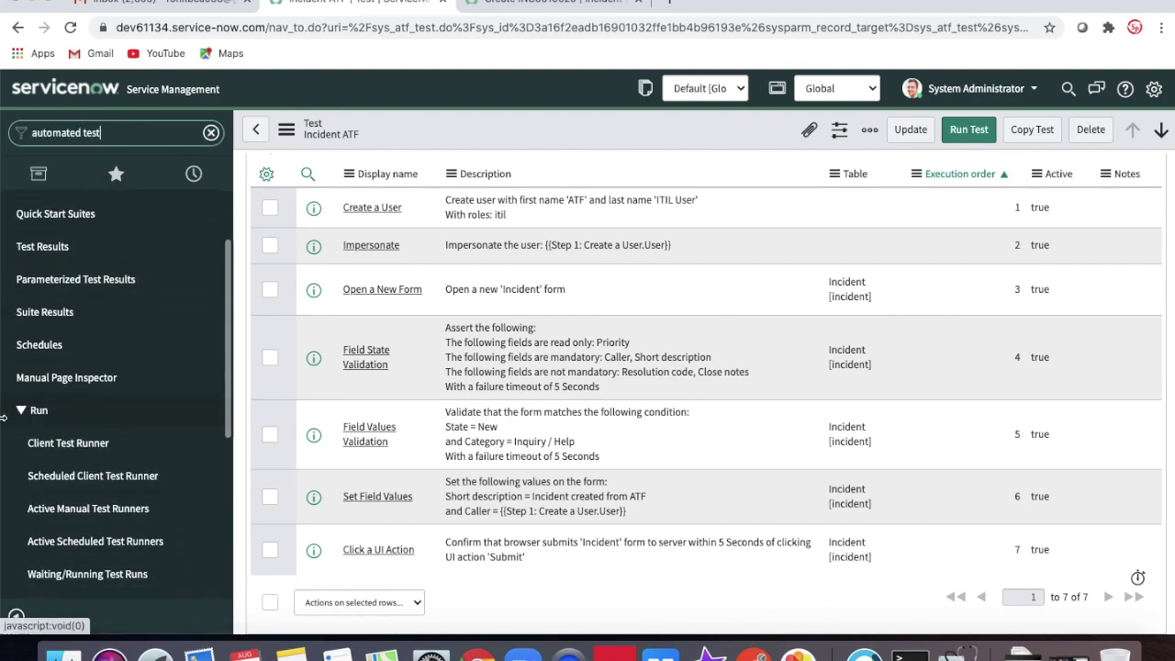
pyautogui.scroll(-5, 37, 459)
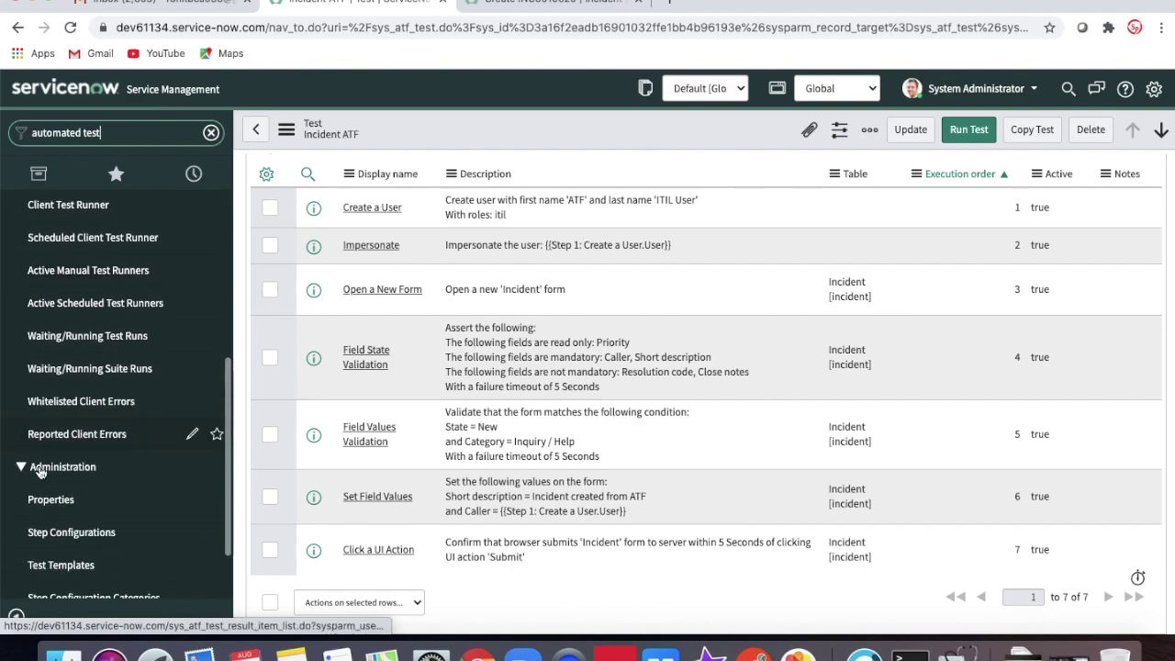
pyautogui.click(48, 511)
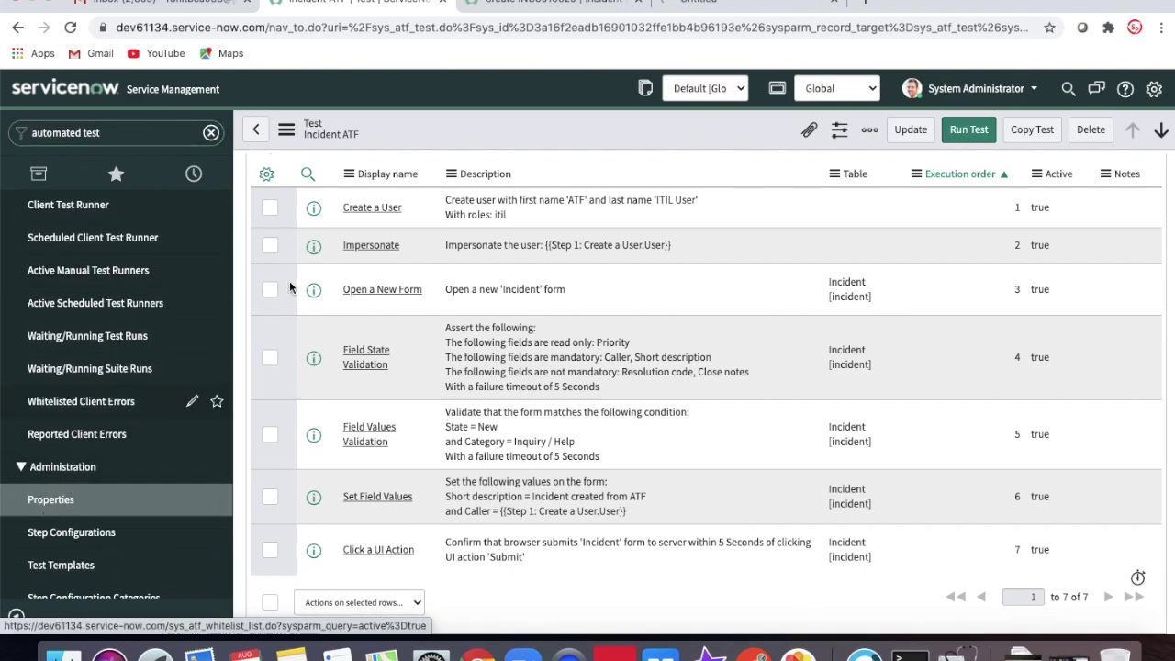
pyautogui.click(734, 11)
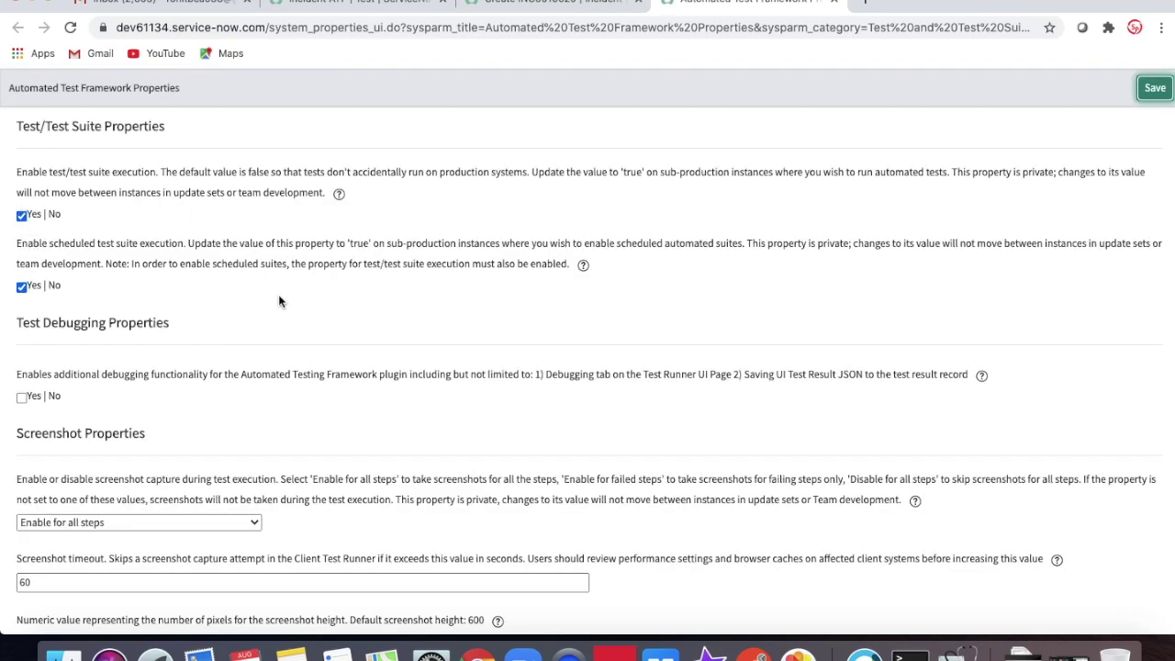
pyautogui.click(833, 2)
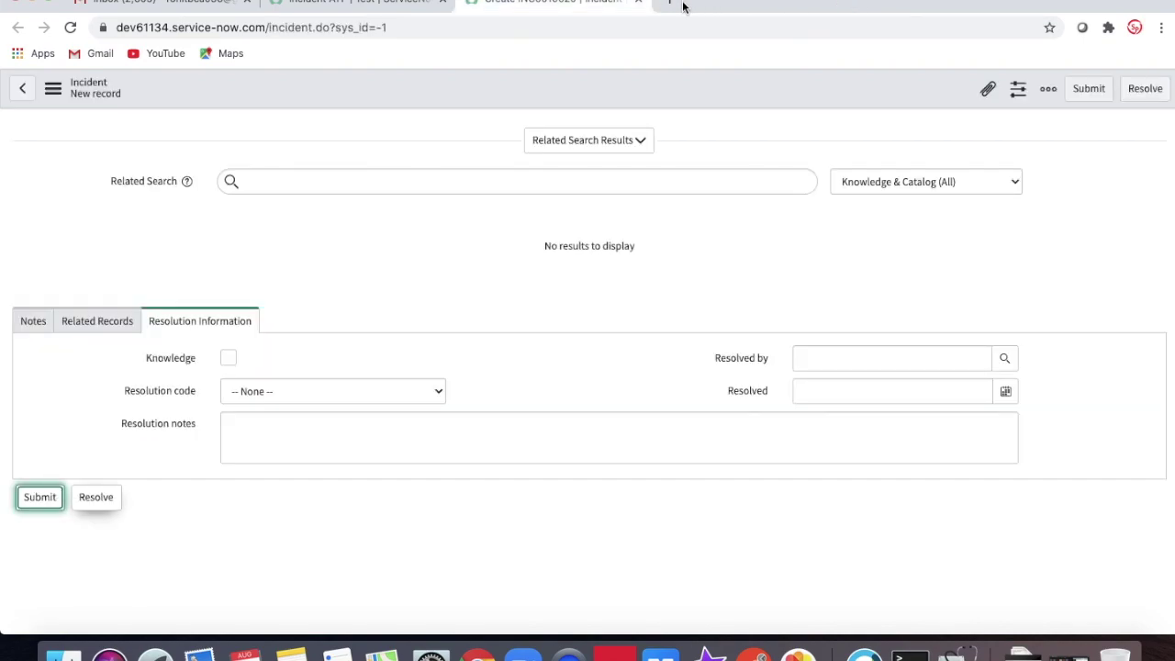
pyautogui.click(638, 1)
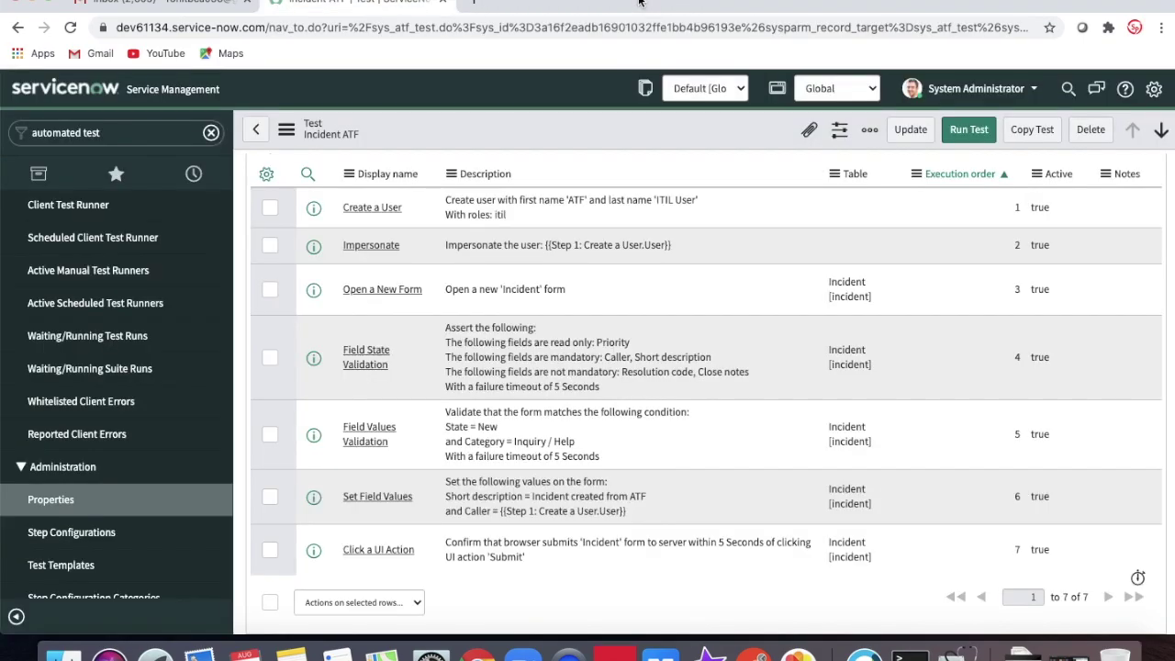
# Run the Incident ATF test in a new test runner, follow its execution and open the test result.
pyautogui.click(969, 132)
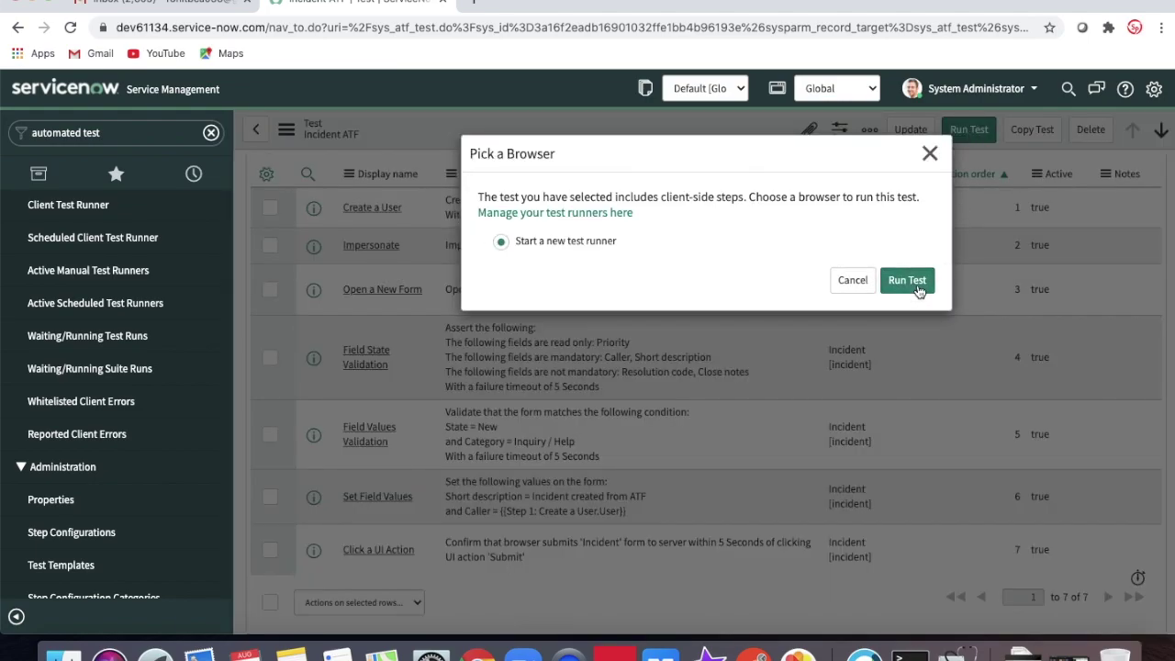
pyautogui.click(907, 281)
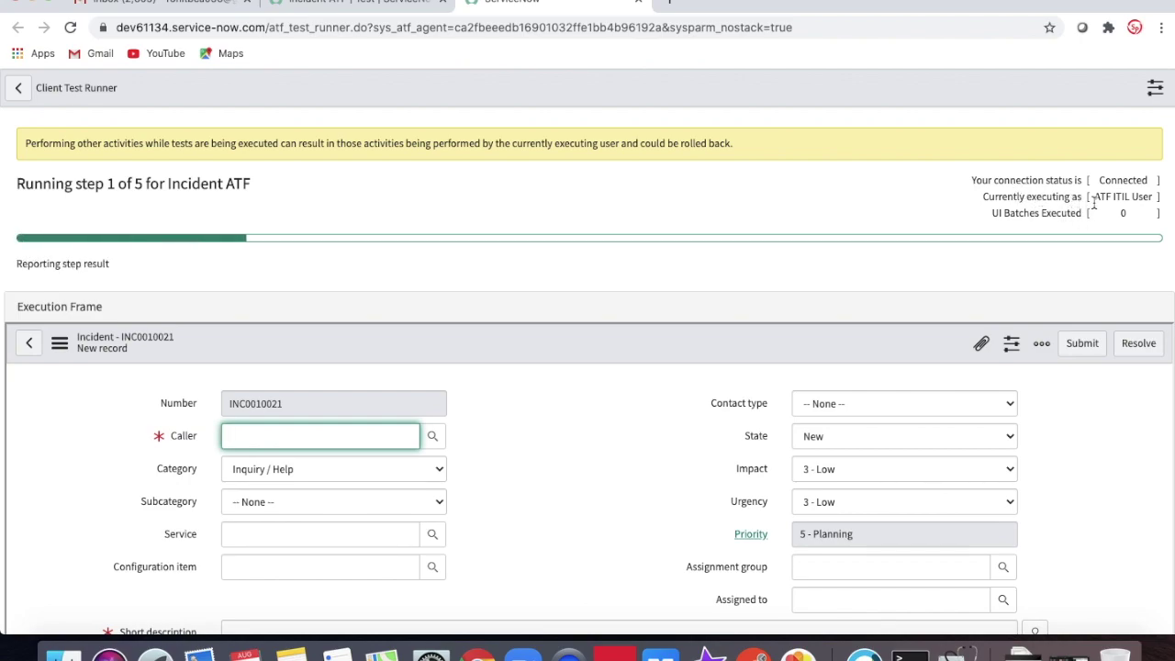
pyautogui.scroll(-2, 792, 270)
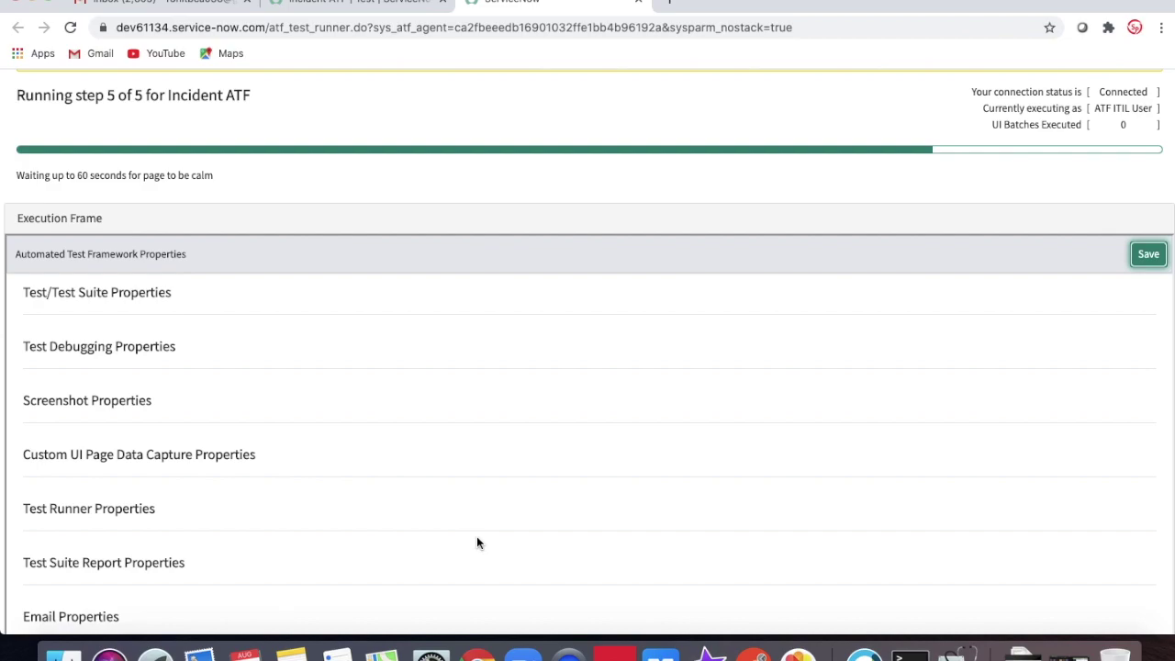
pyautogui.scroll(-3, 476, 542)
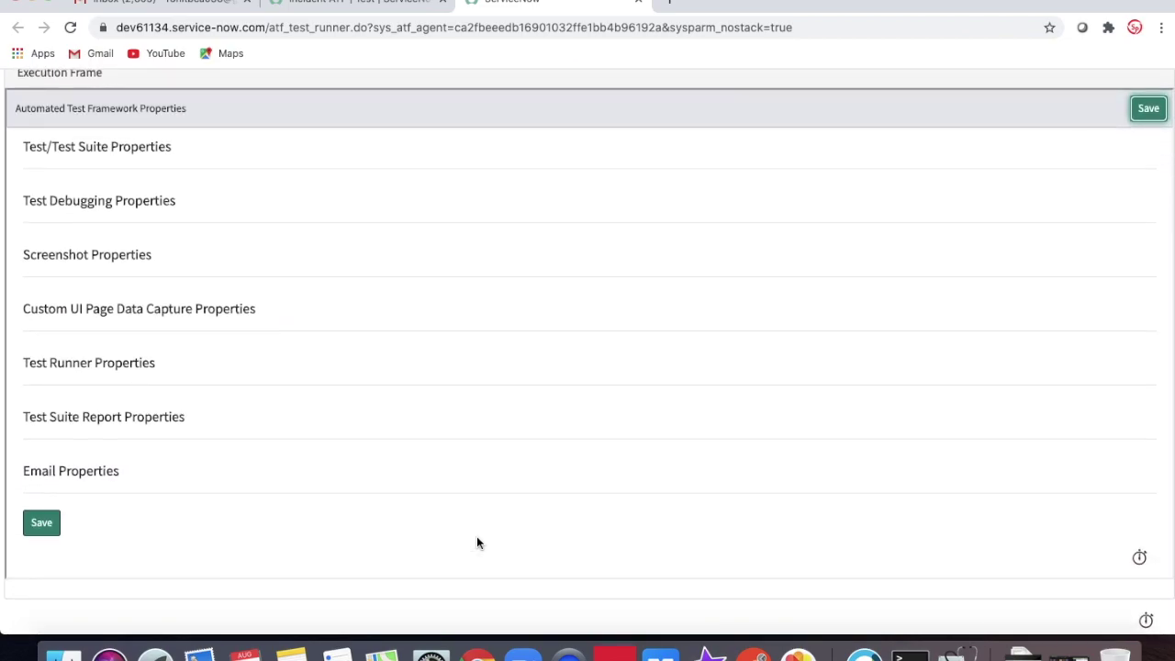
pyautogui.scroll(5, 476, 542)
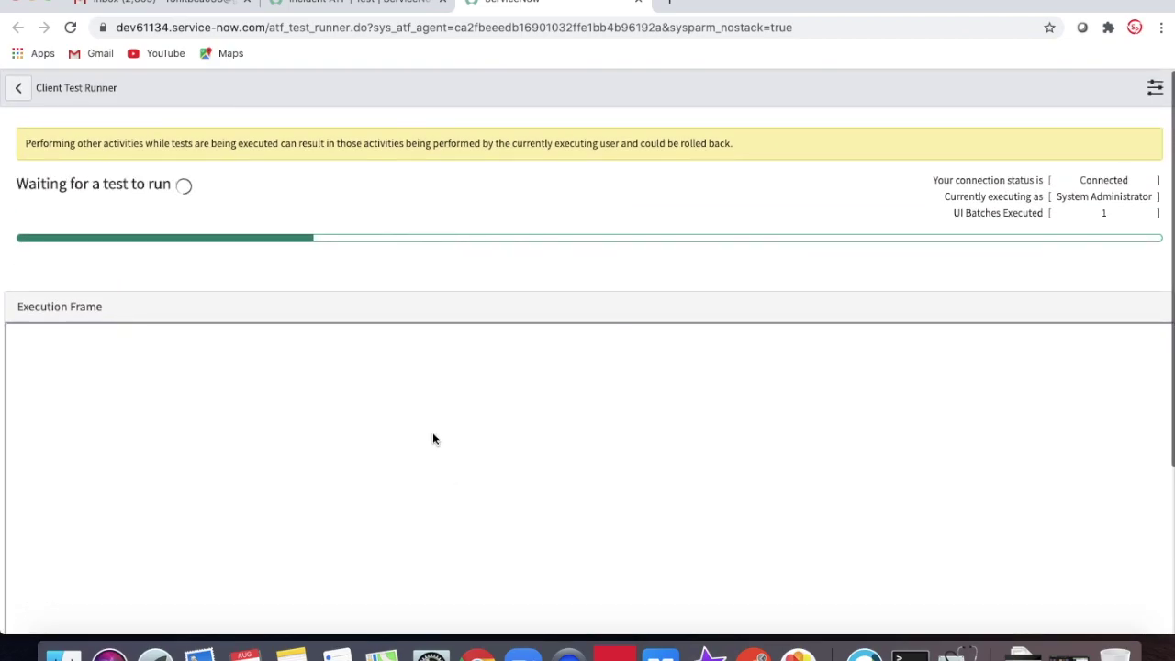
pyautogui.click(312, 4)
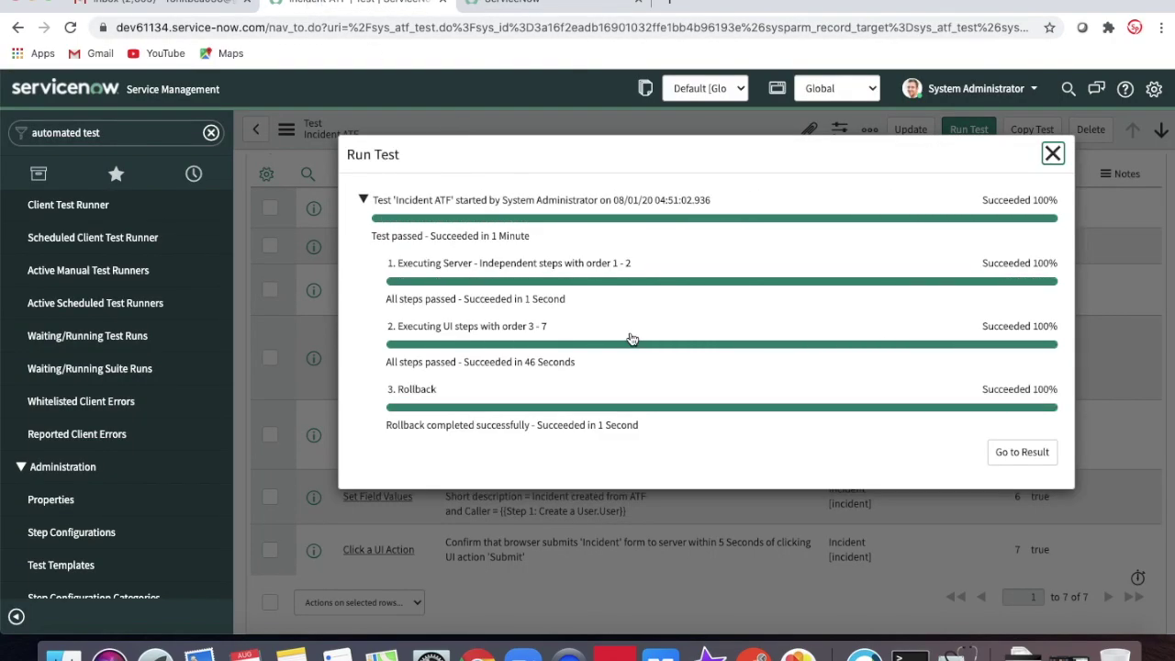
pyautogui.click(1000, 459)
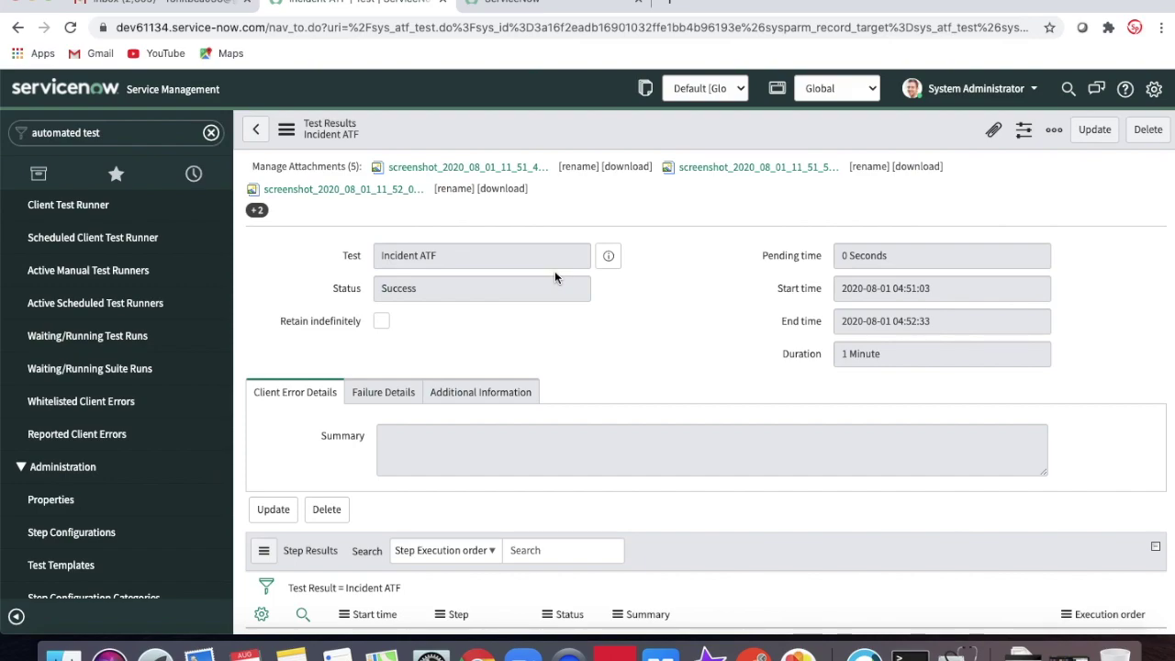
# Download the attachment screenshot_2020_08_01_11_52_03.jpg, review the step results and view the captured Incident form.
pyautogui.click(292, 192)
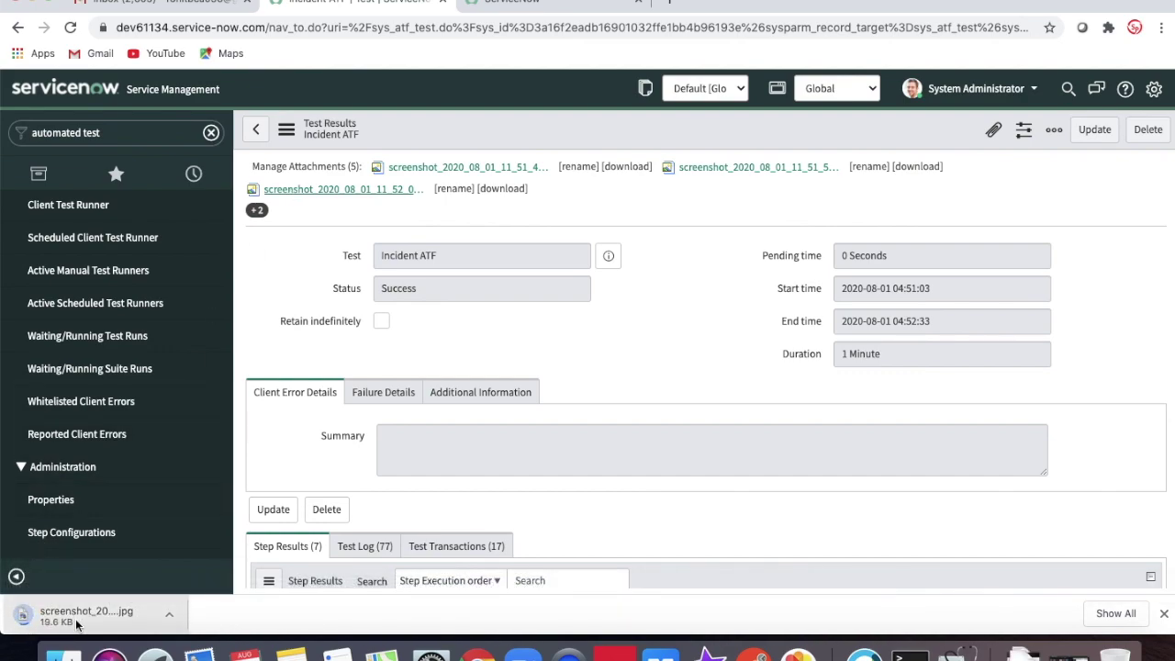
pyautogui.scroll(-5, 309, 462)
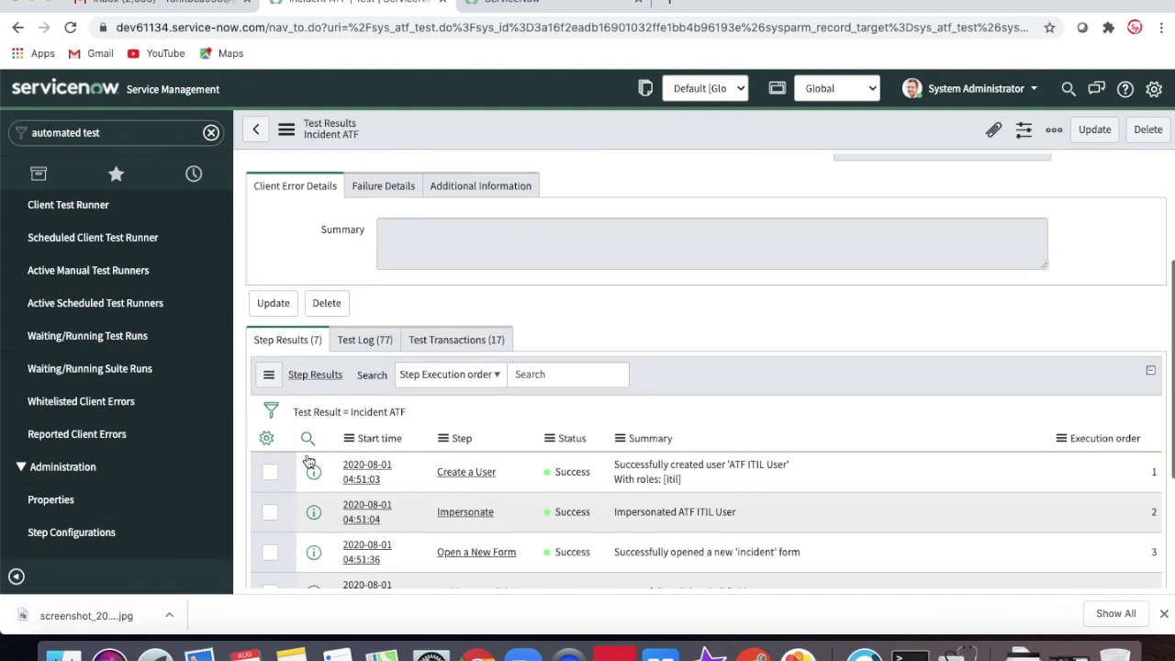
pyautogui.scroll(-2, 310, 462)
pyautogui.click(78, 616)
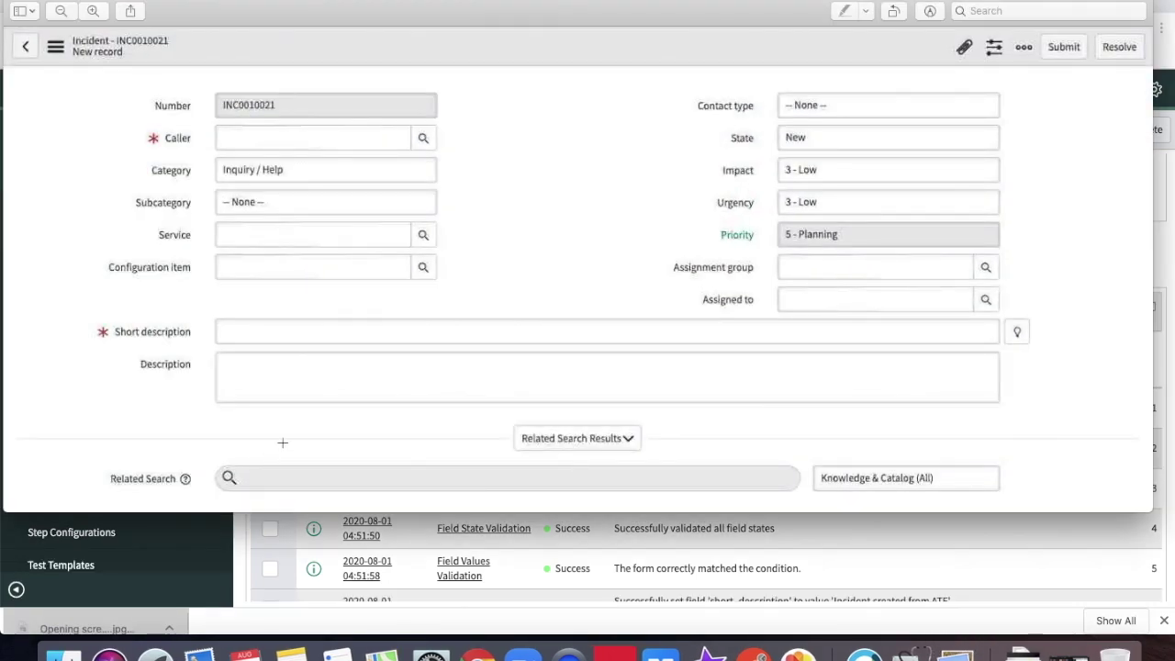
pyautogui.click(18, 2)
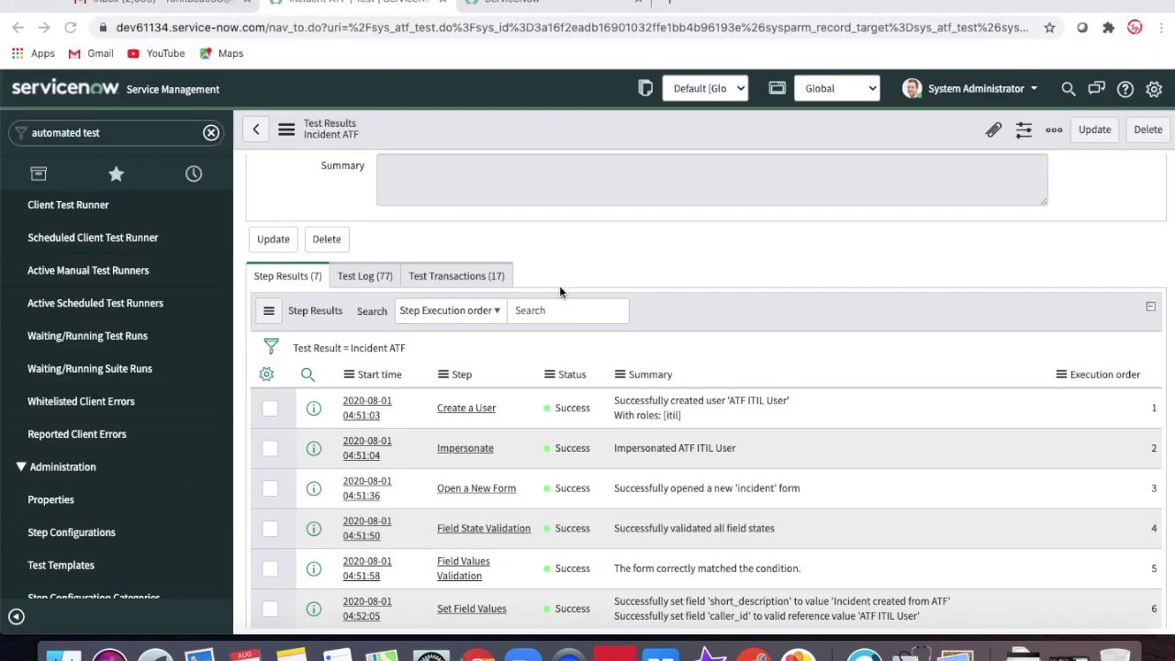
# Show all attachments of the test result and download screenshot_2020_08_01_11_52_18.jpg.
pyautogui.scroll(5, 559, 292)
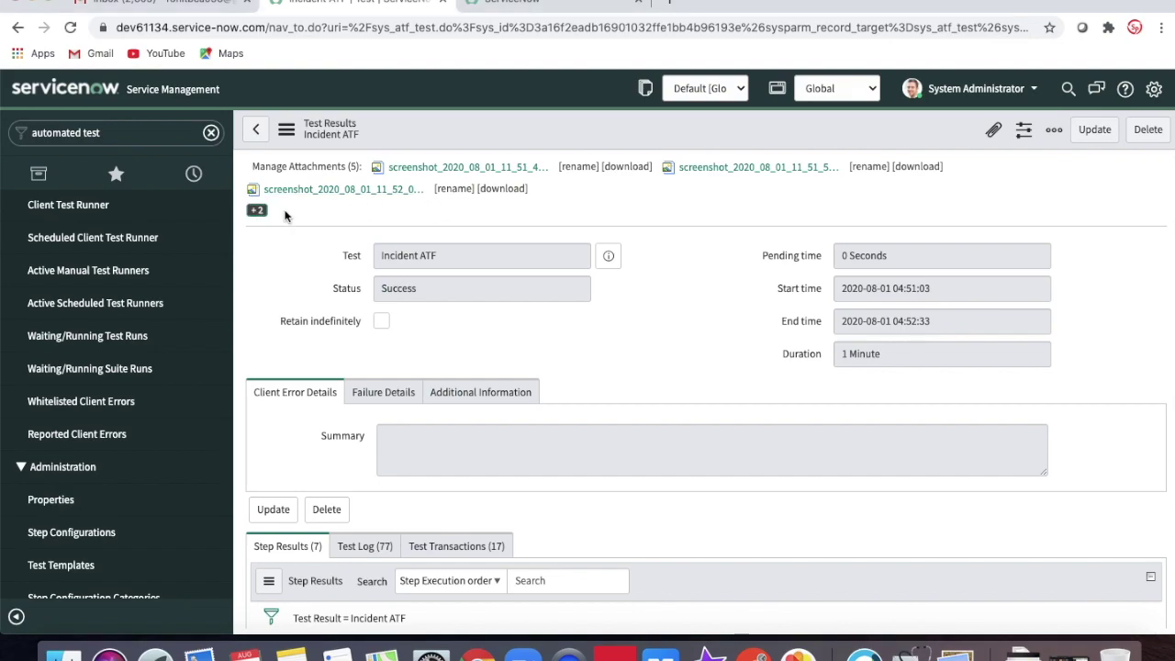
pyautogui.click(259, 210)
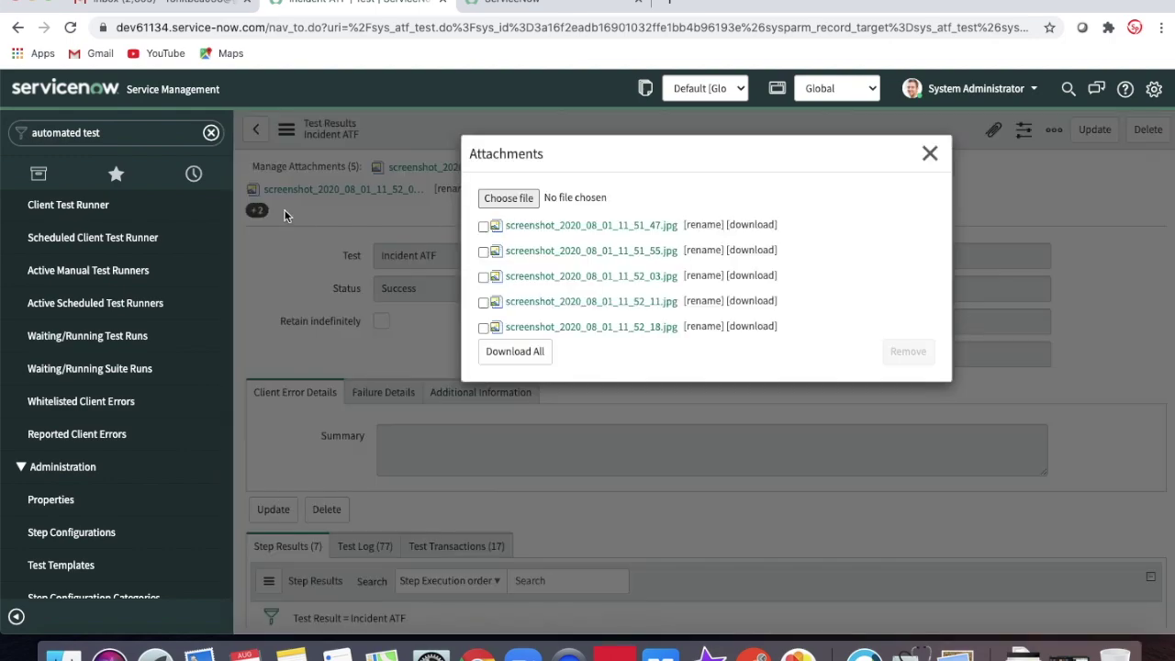
pyautogui.click(546, 336)
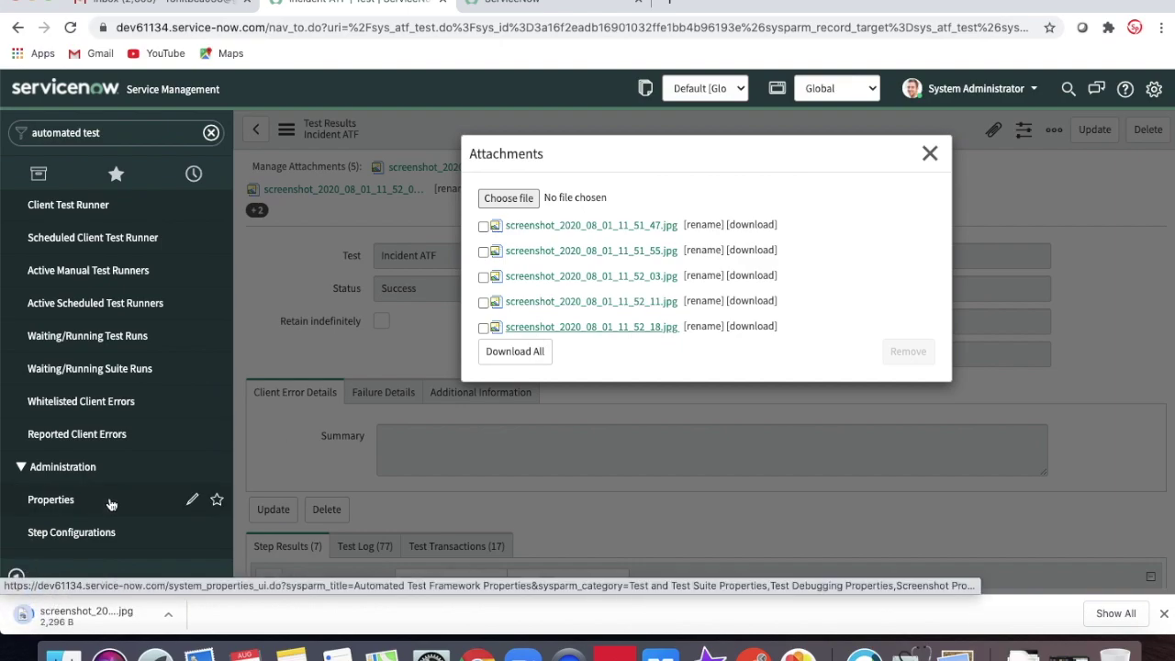
# View the downloaded screenshot_2020_08_01_11_52_18.jpg and close it.
pyautogui.click(74, 613)
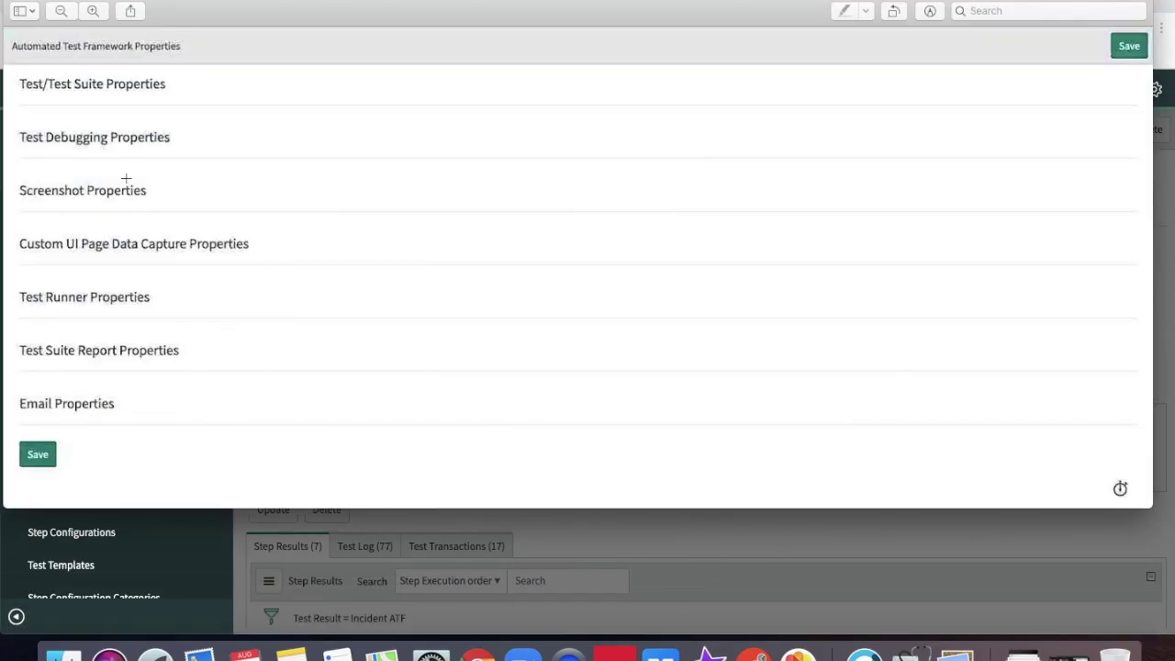
pyautogui.click(13, 2)
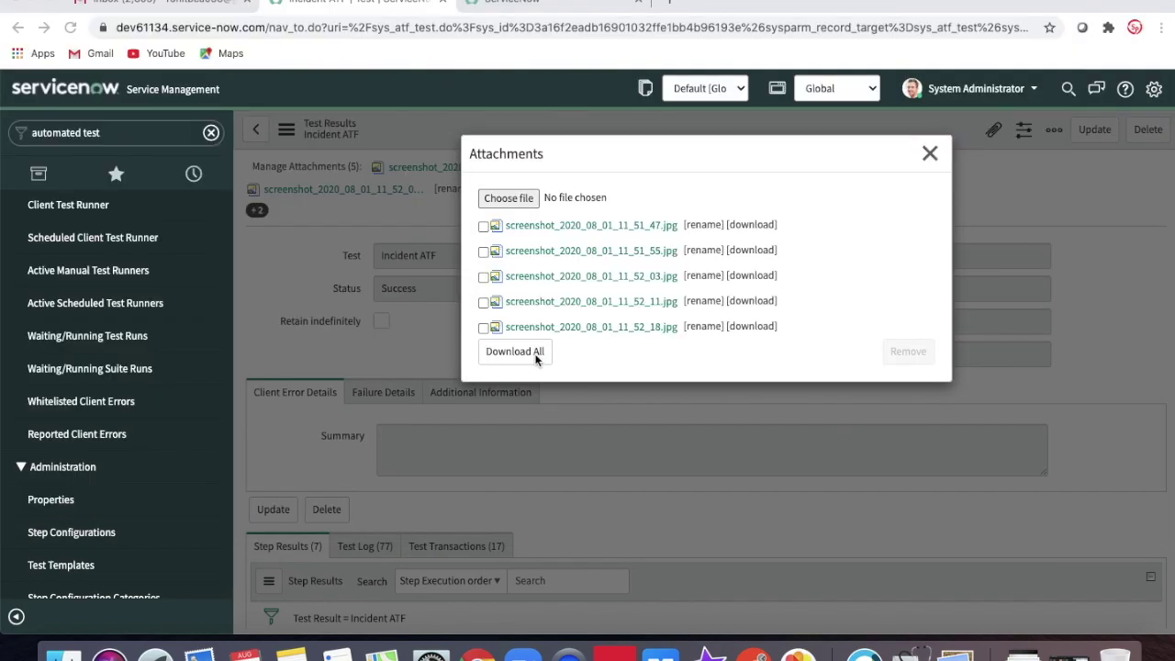
# Download and view screenshot_2020_08_01_11_52_11.jpg, and close the image and the test result's attachments list.
pyautogui.click(545, 310)
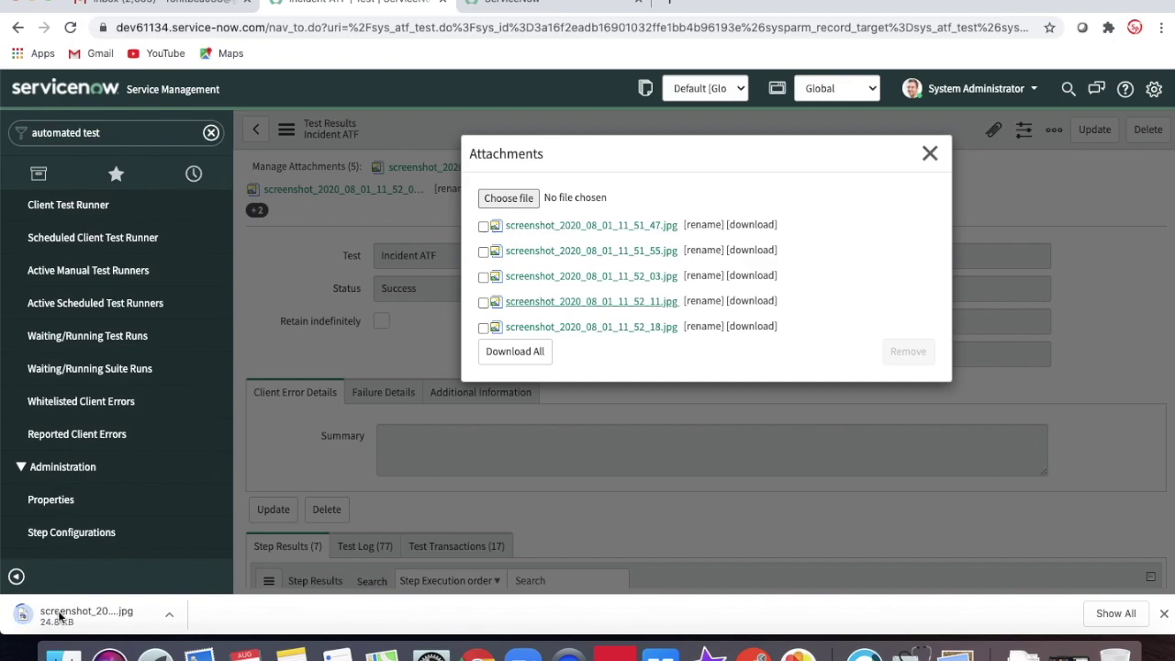
pyautogui.click(93, 613)
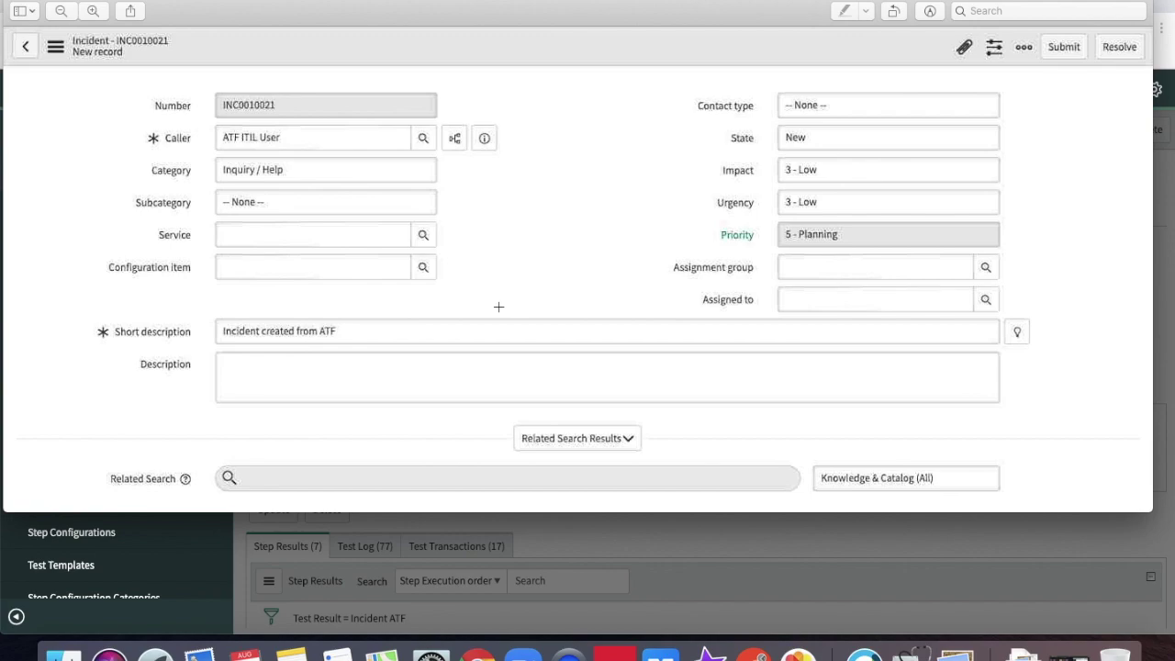
pyautogui.click(13, 5)
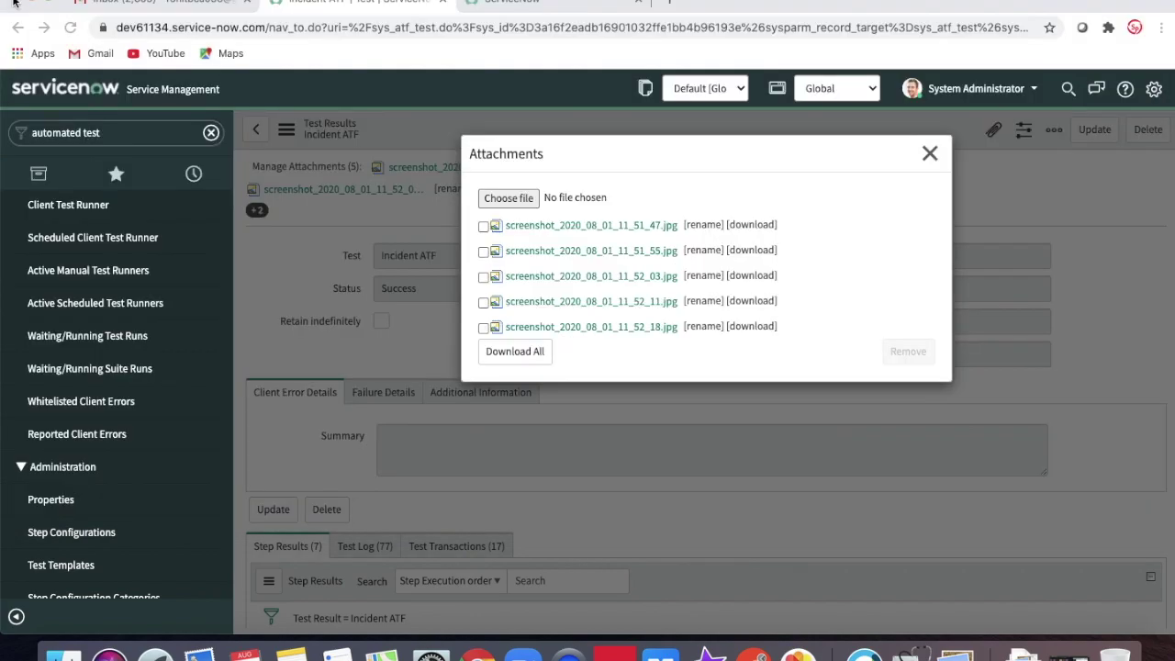
pyautogui.click(926, 157)
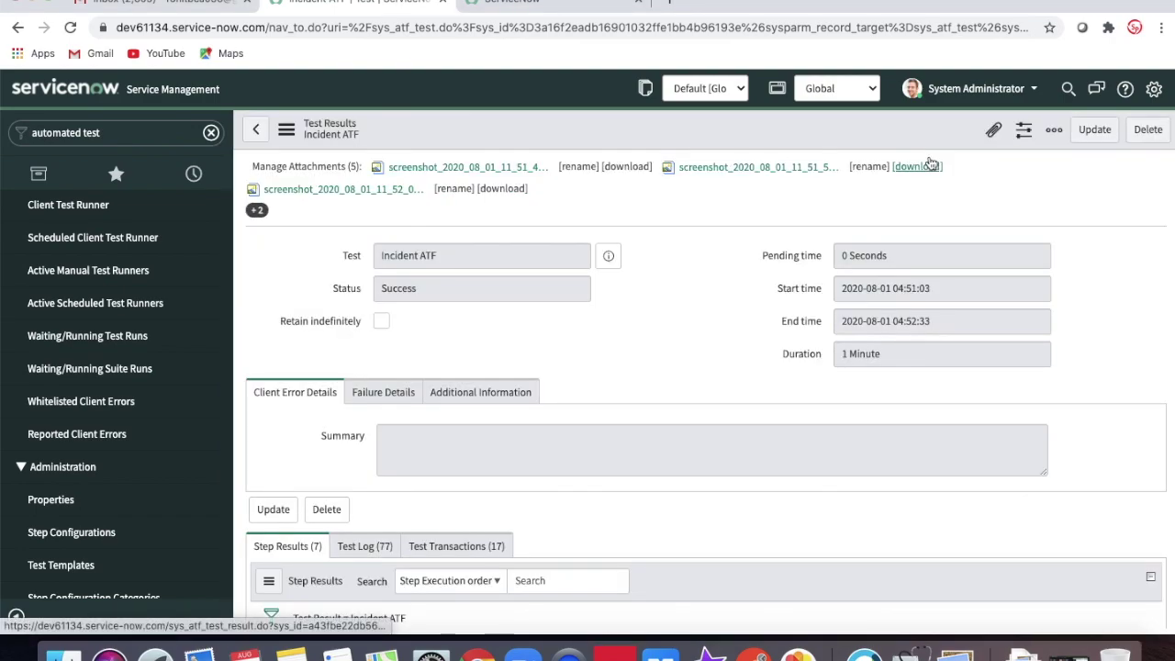